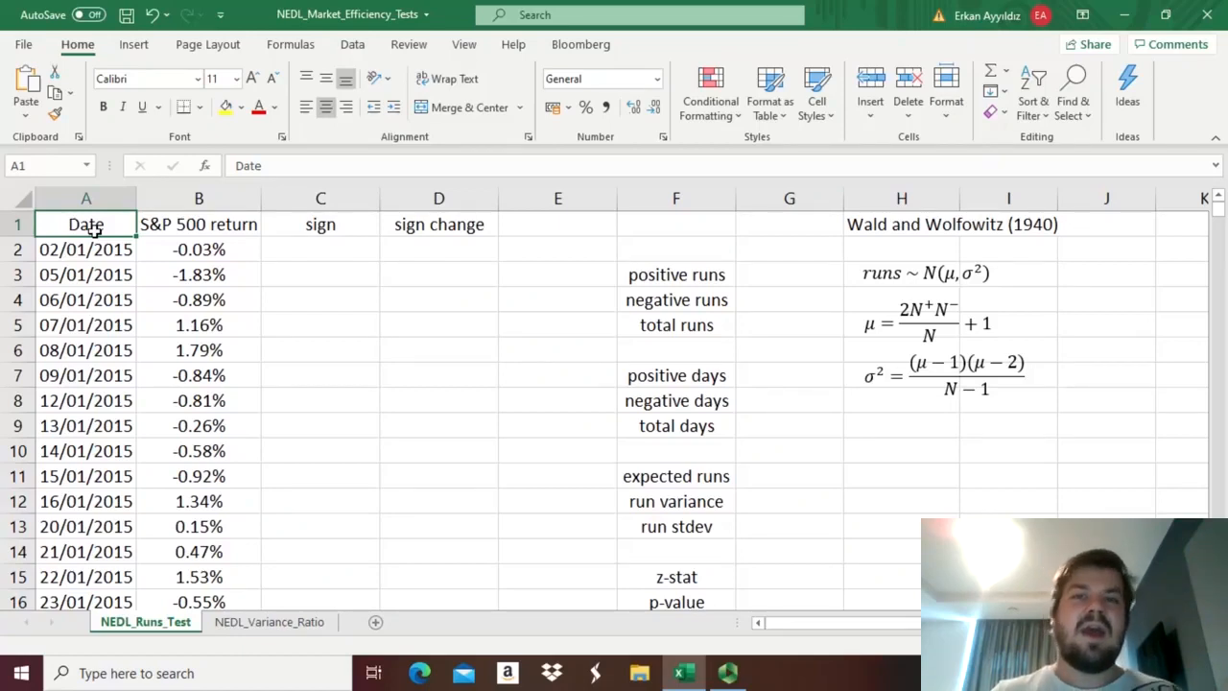
# - Enter =IF(B2>=0,1,0) in C2 and fill it down the sign column for all the S&P 500 returns
pyautogui.click(865, 223)
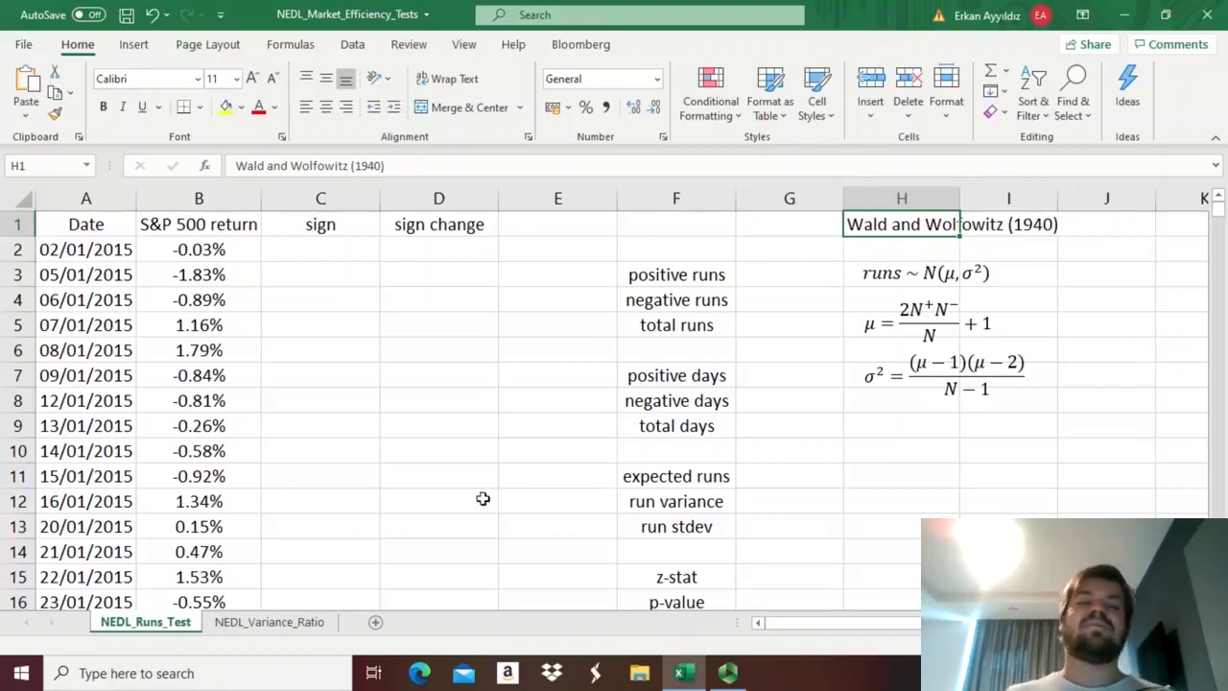
pyautogui.click(331, 242)
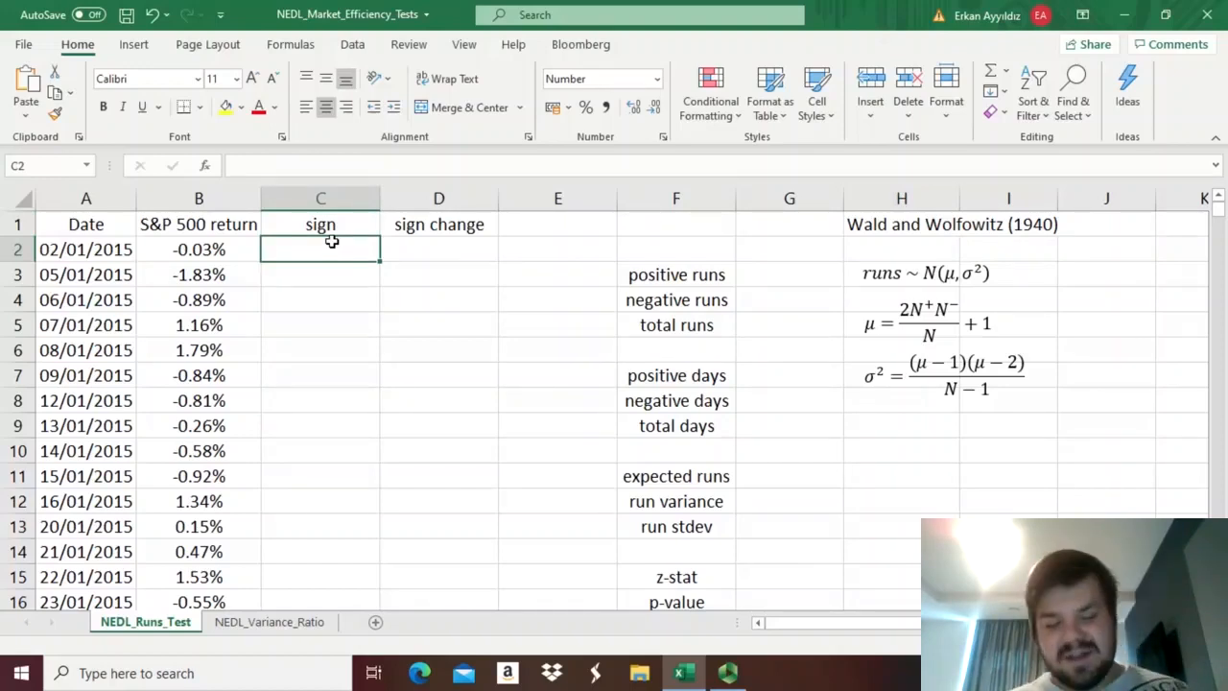
pyautogui.write('=IF(')
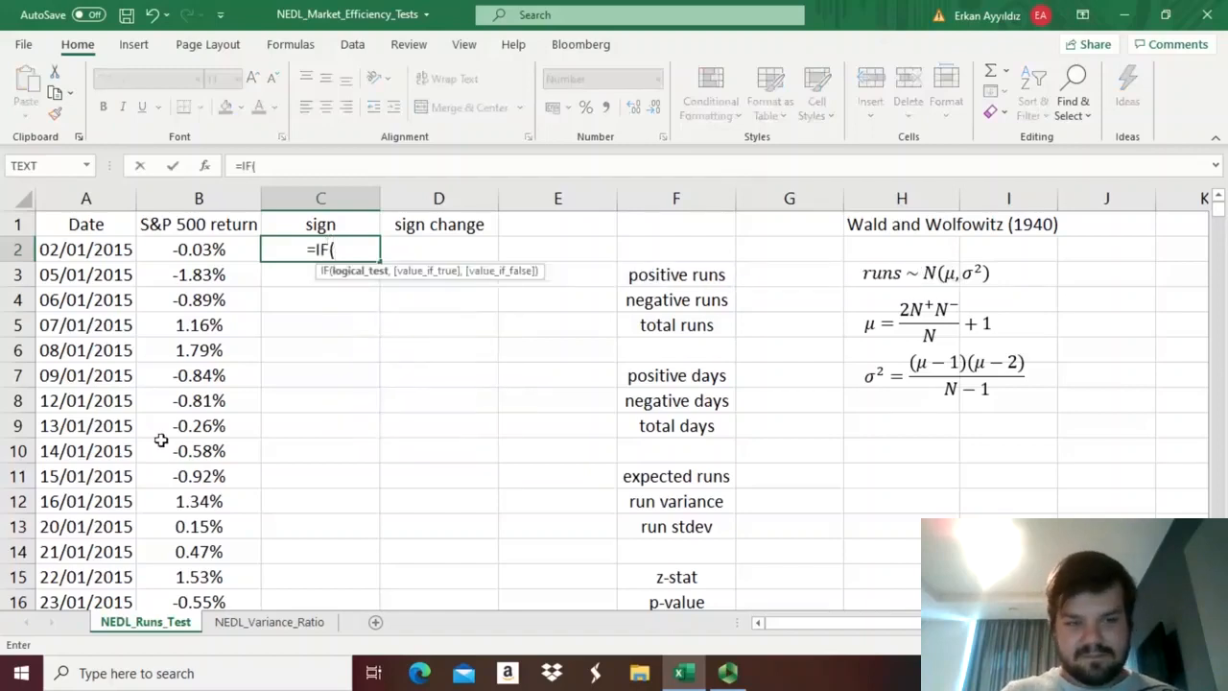
pyautogui.click(197, 247)
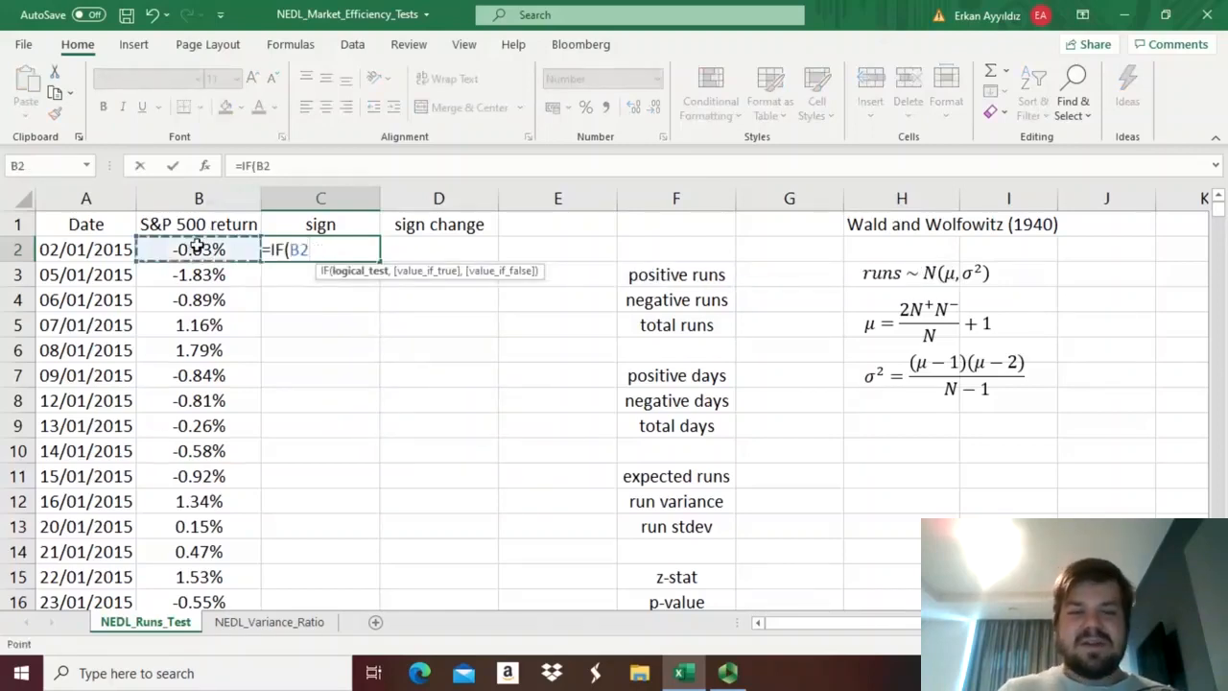
pyautogui.write('>=0')
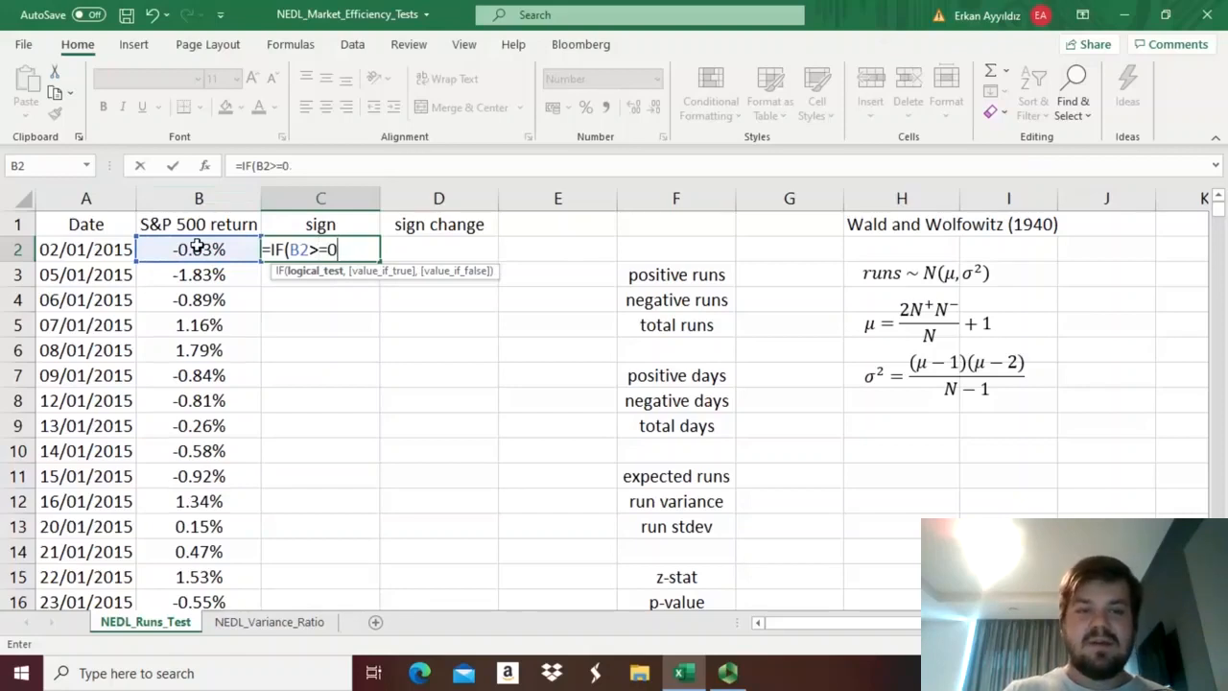
pyautogui.write(',1')
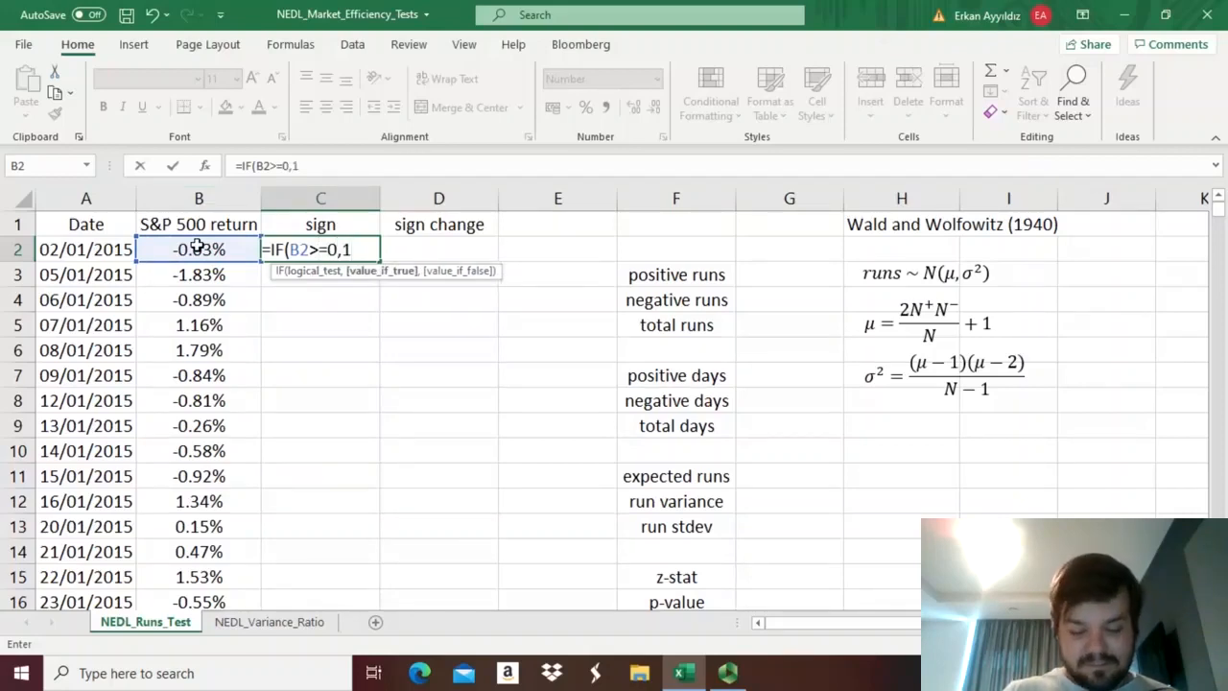
pyautogui.write(',0)')
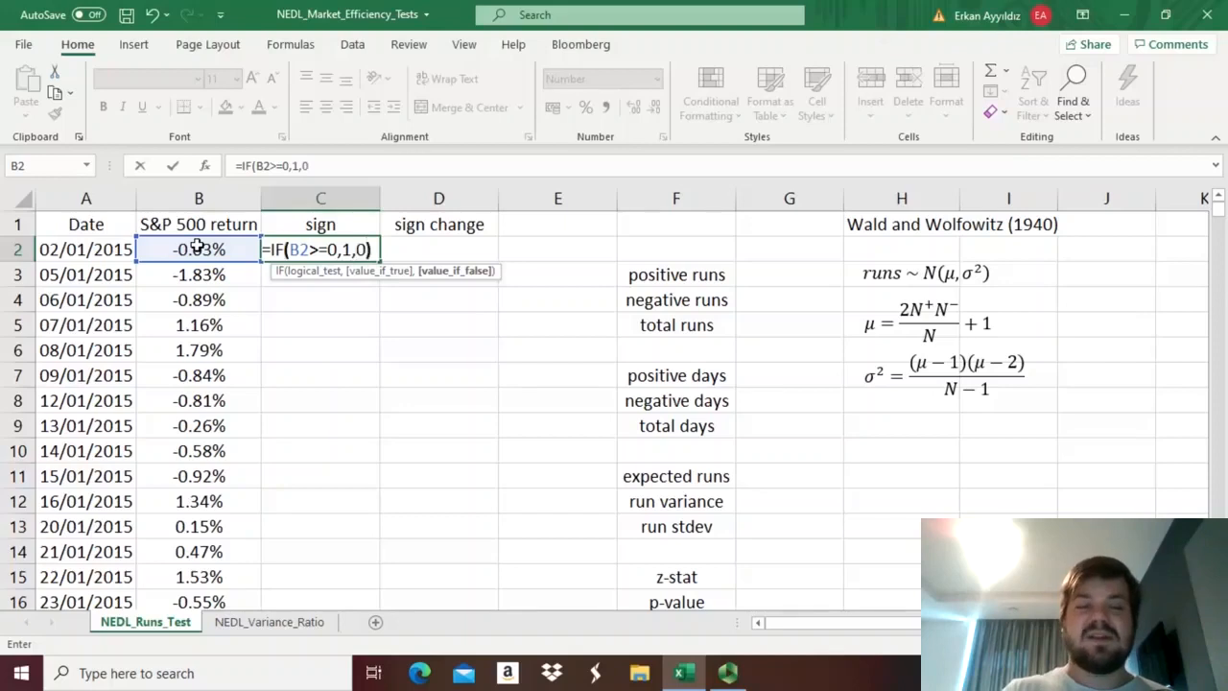
pyautogui.press('Return')
pyautogui.press('Up')
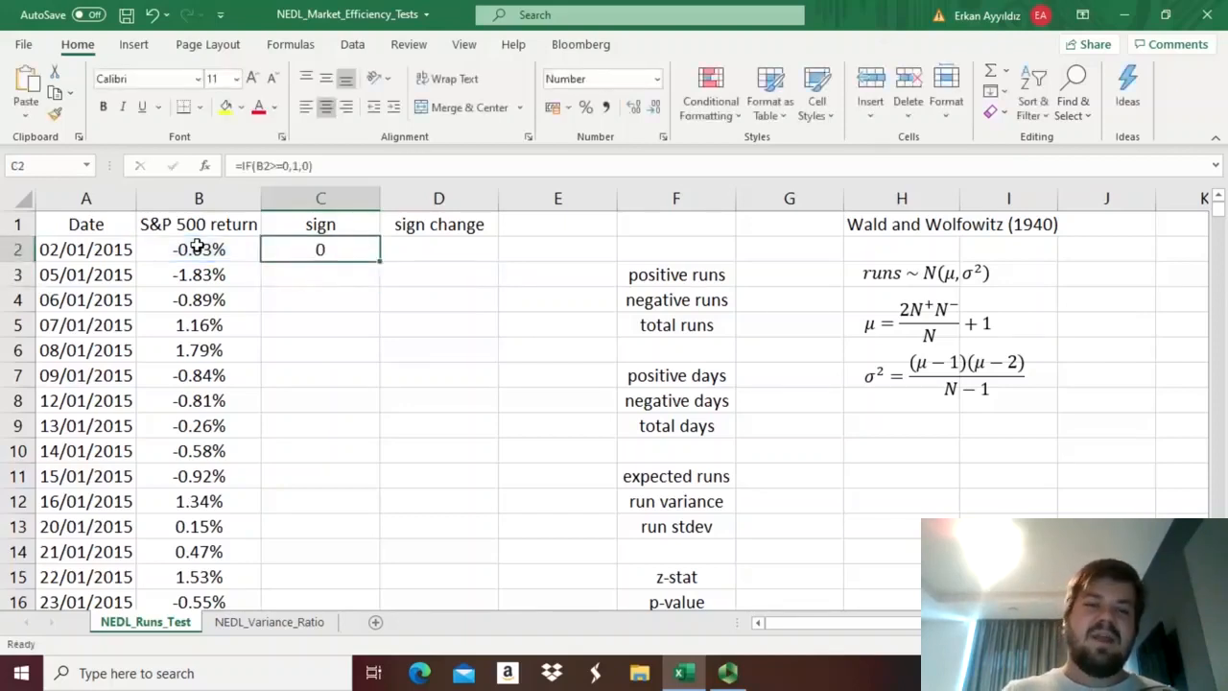
pyautogui.doubleClick(380, 260)
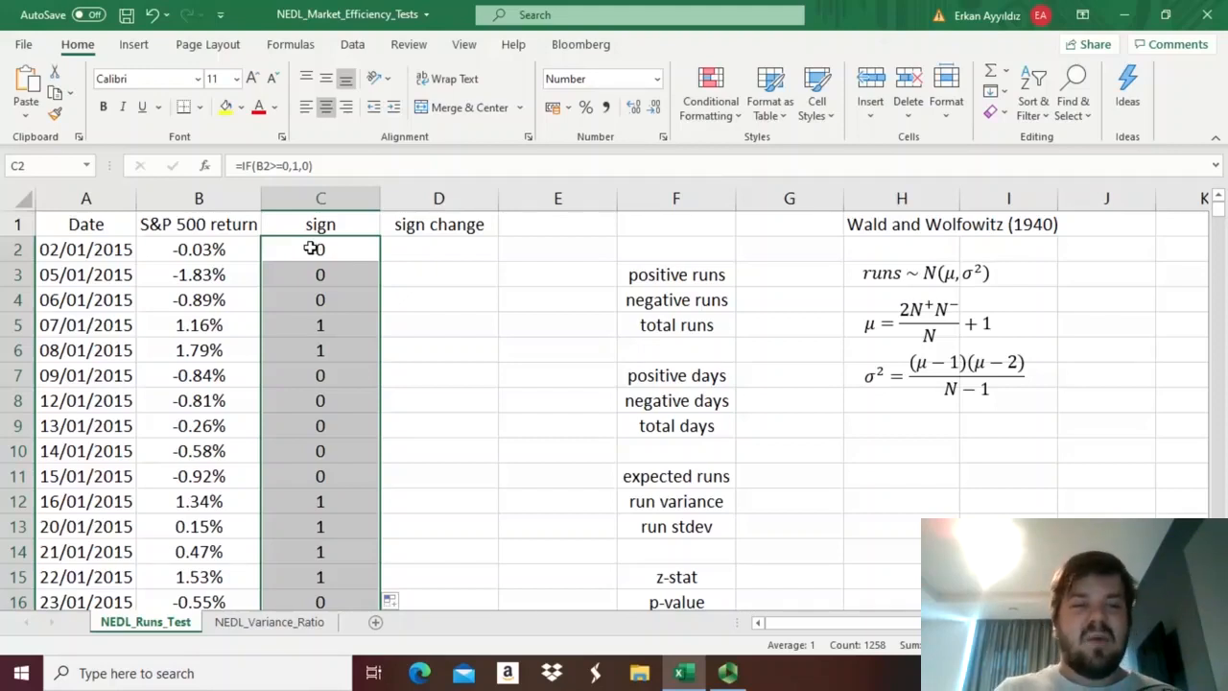
# - Compare the returns in rows 2 to 11 with their sign values, one streak of equal signs at a time
pyautogui.click(215, 247)
pyautogui.moveTo(215, 247); pyautogui.dragTo(201, 304)
pyautogui.moveTo(308, 242); pyautogui.dragTo(305, 297)
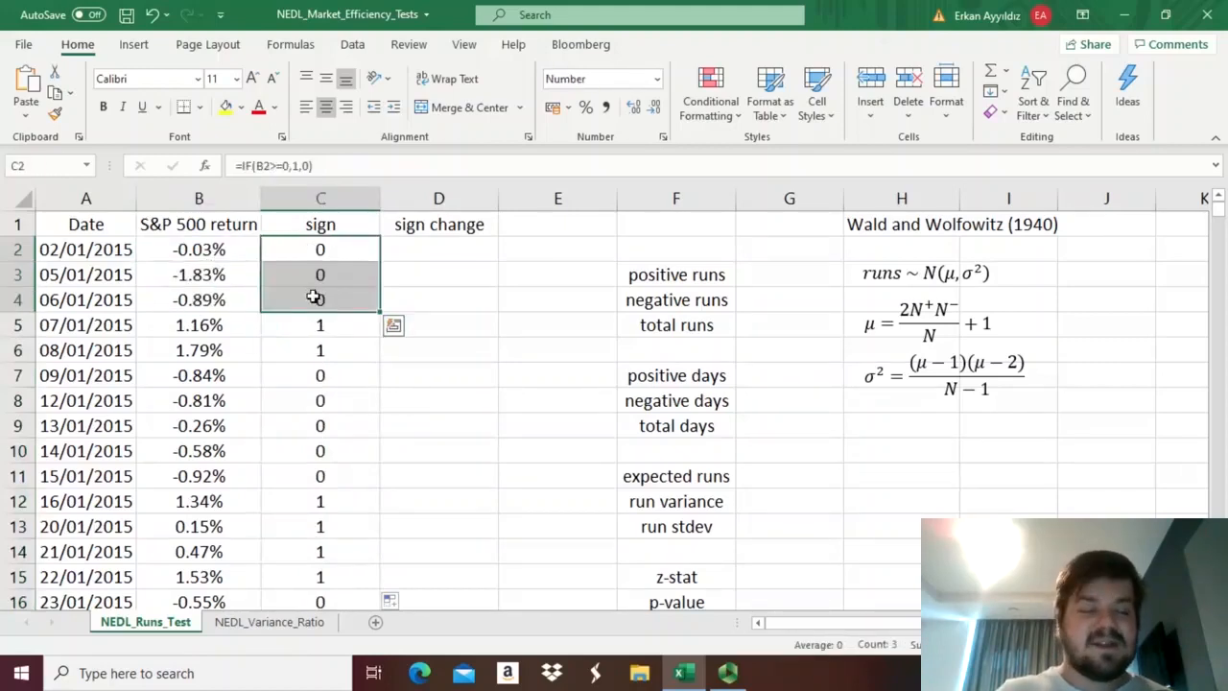
pyautogui.moveTo(205, 324); pyautogui.dragTo(205, 346)
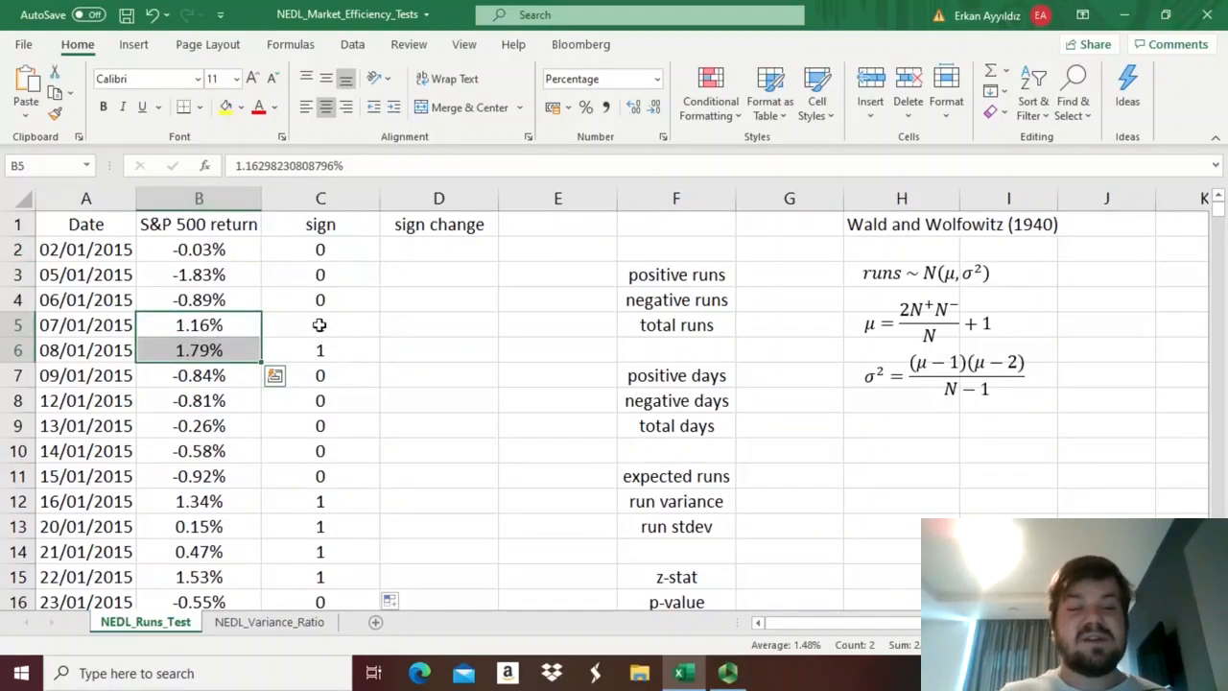
pyautogui.moveTo(317, 324); pyautogui.dragTo(318, 343)
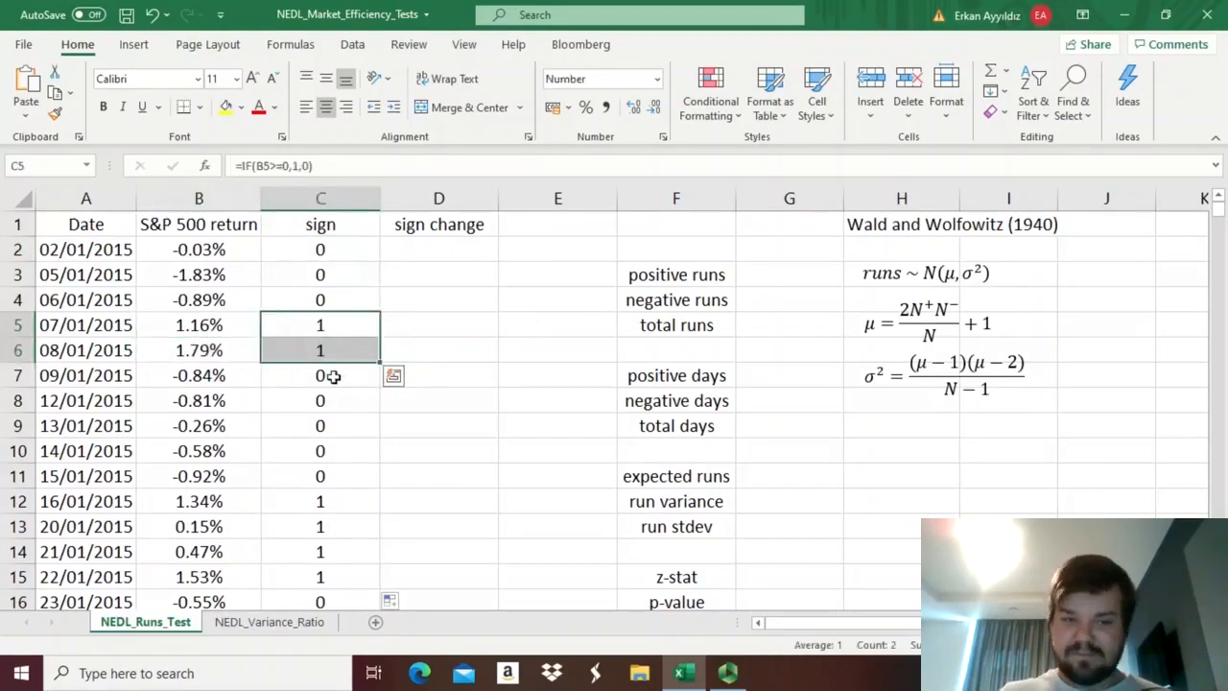
pyautogui.moveTo(215, 375); pyautogui.dragTo(213, 476)
pyautogui.moveTo(205, 378); pyautogui.dragTo(211, 471)
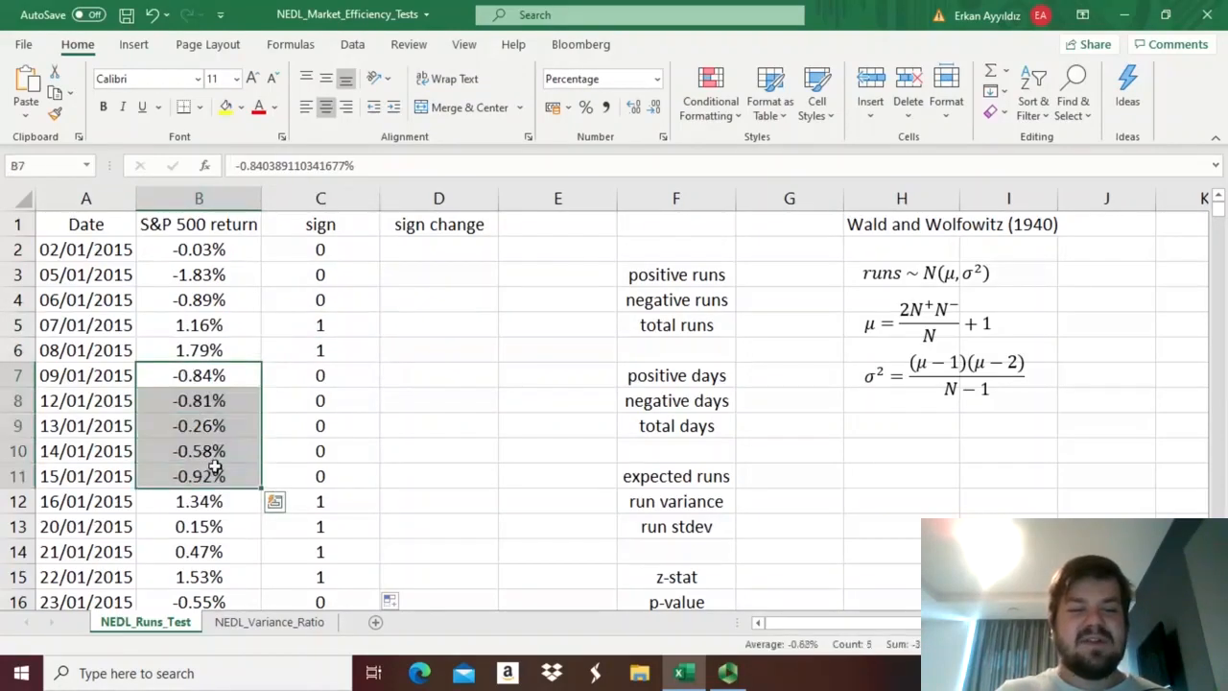
pyautogui.click(343, 370)
pyautogui.moveTo(333, 409); pyautogui.dragTo(335, 471)
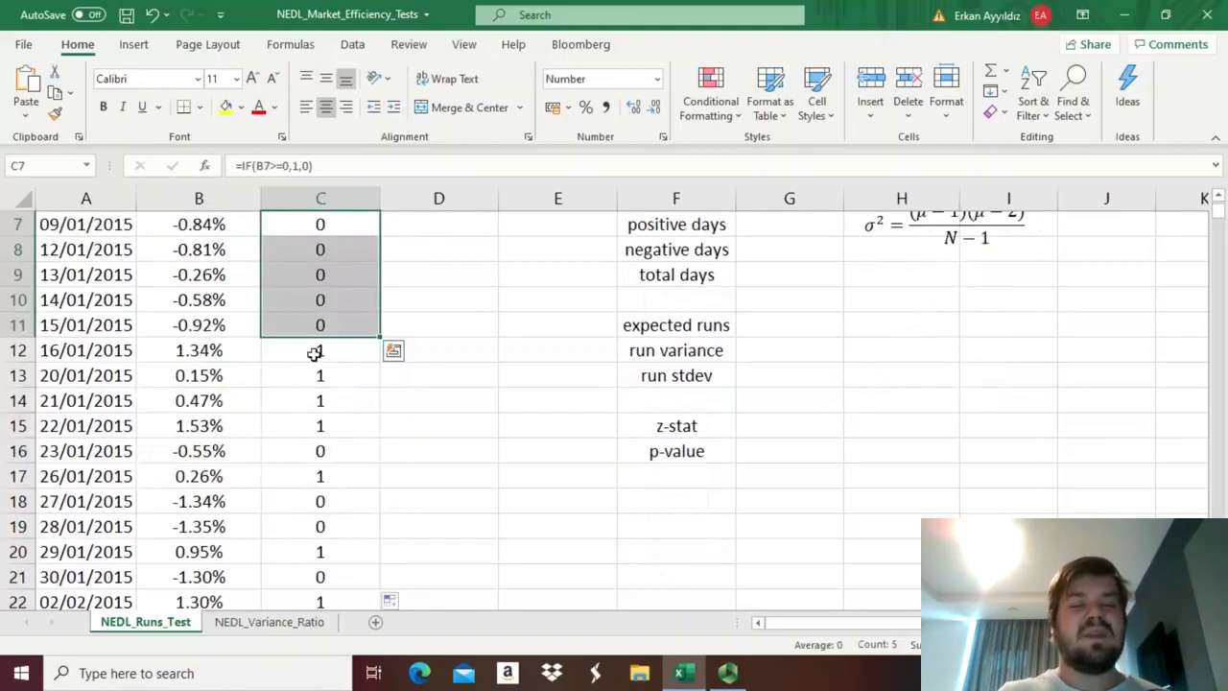
# - Compare the returns in rows 12 to 19 with their signs, and review the runs of equal signs in rows 2 to 11
pyautogui.moveTo(312, 350); pyautogui.dragTo(317, 417)
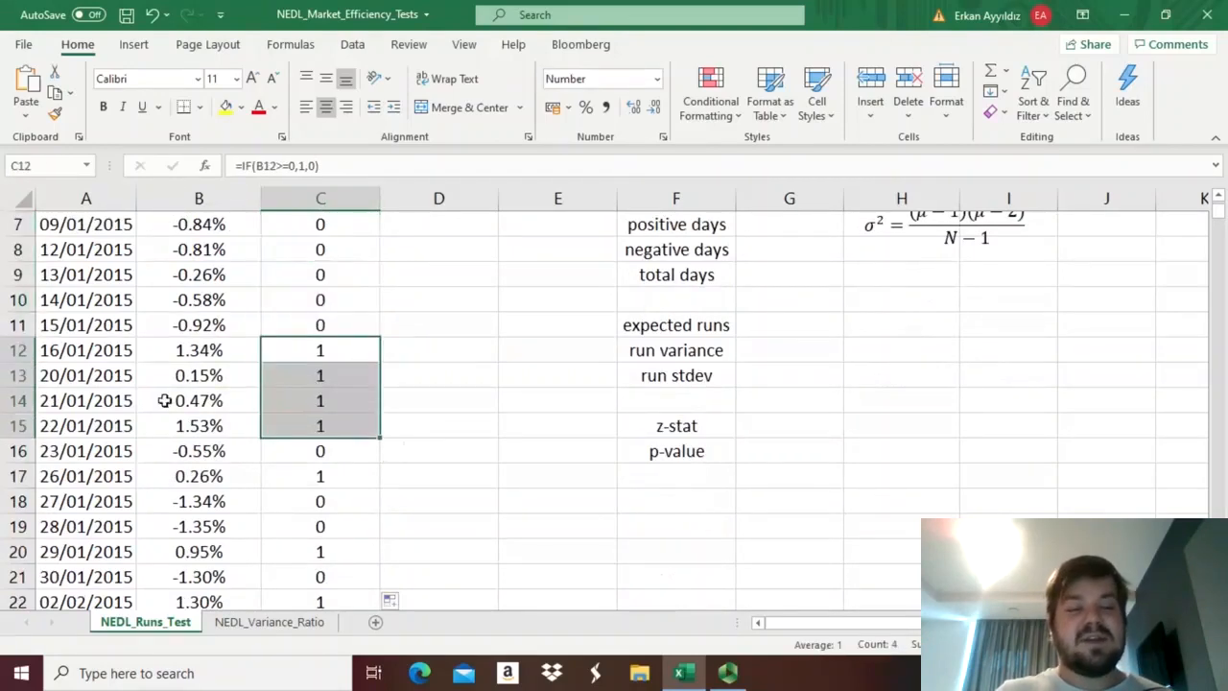
pyautogui.moveTo(198, 350); pyautogui.dragTo(204, 427)
pyautogui.moveTo(316, 350); pyautogui.dragTo(307, 419)
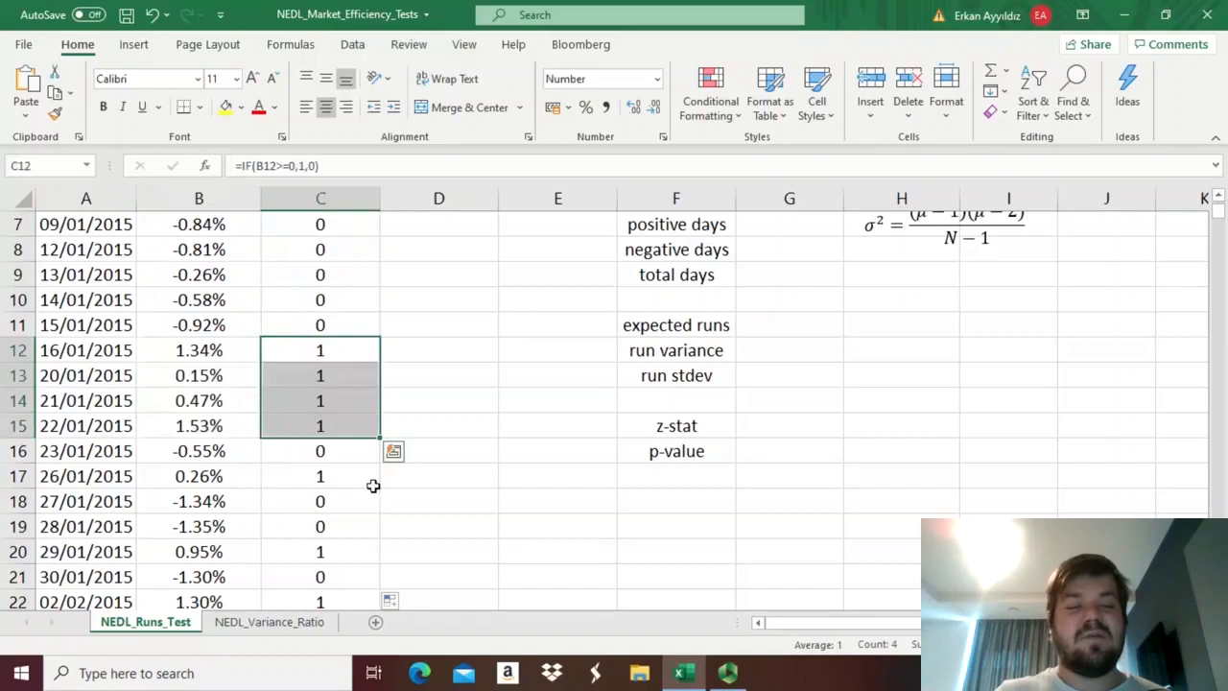
pyautogui.click(230, 451)
pyautogui.click(305, 453)
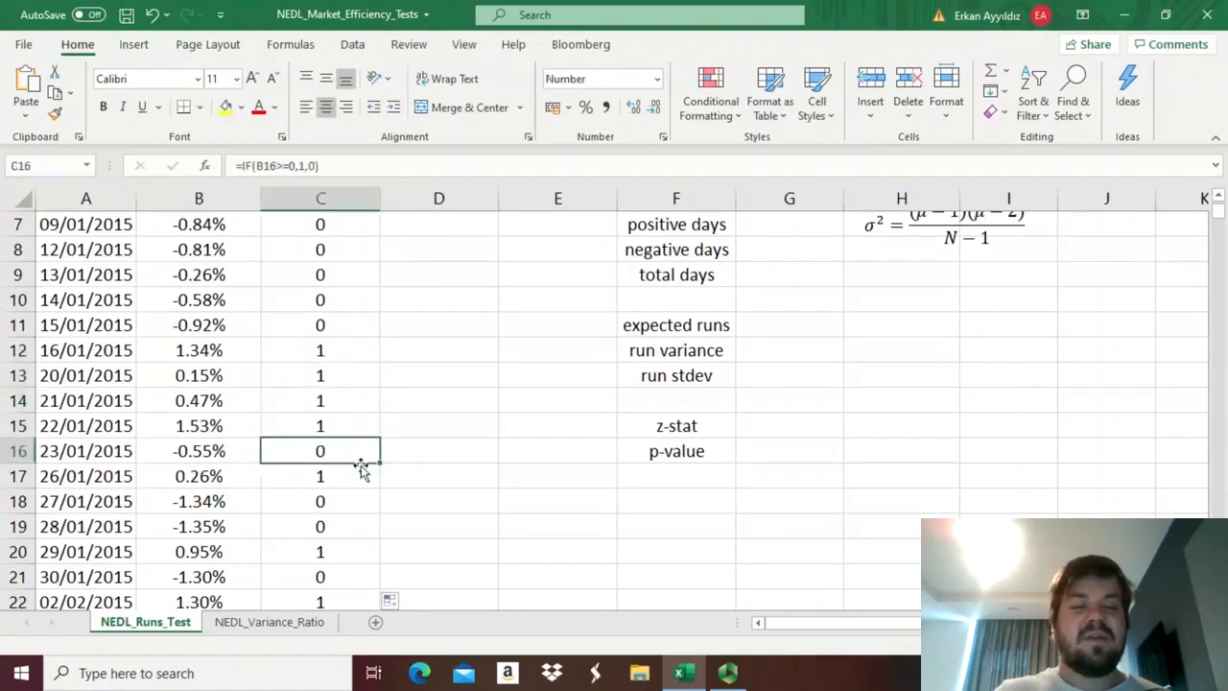
pyautogui.click(321, 476)
pyautogui.click(170, 478)
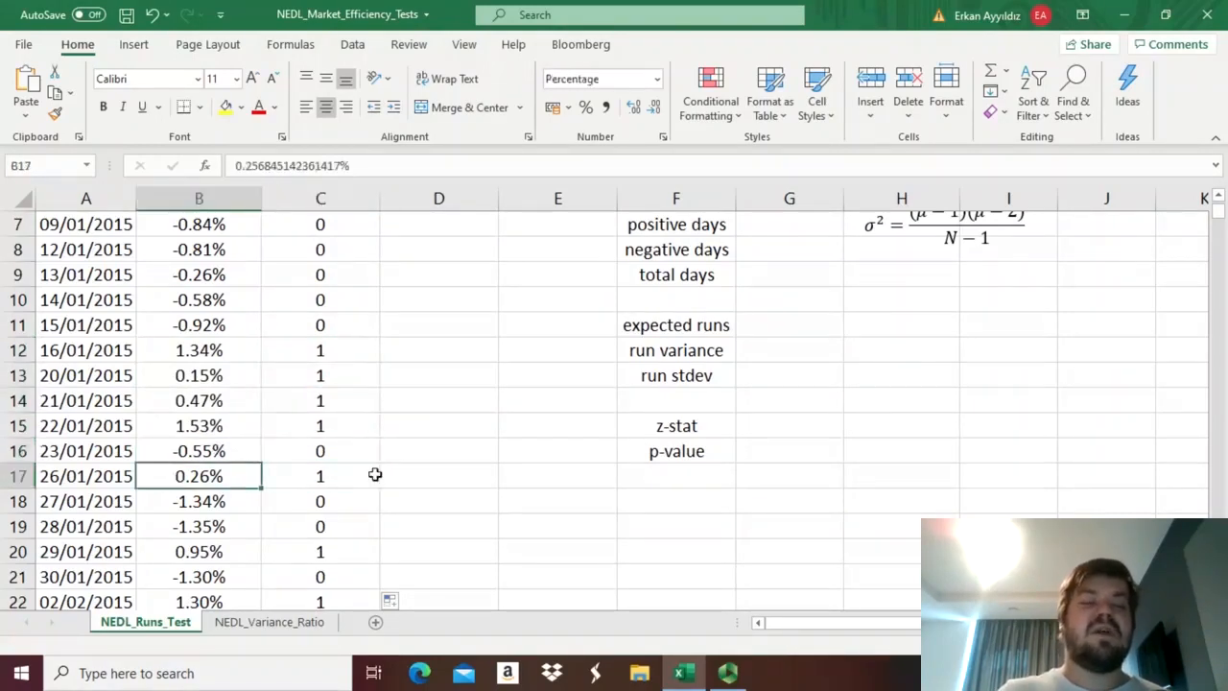
pyautogui.click(360, 476)
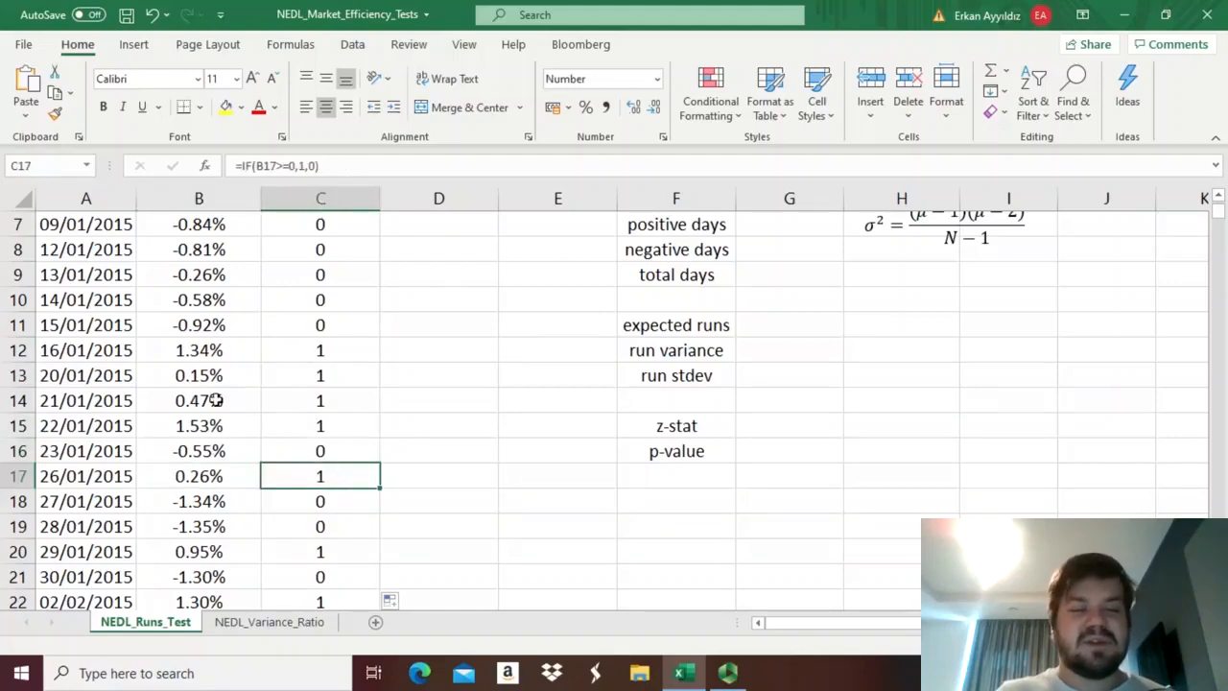
pyautogui.scroll(-2, 321, 468)
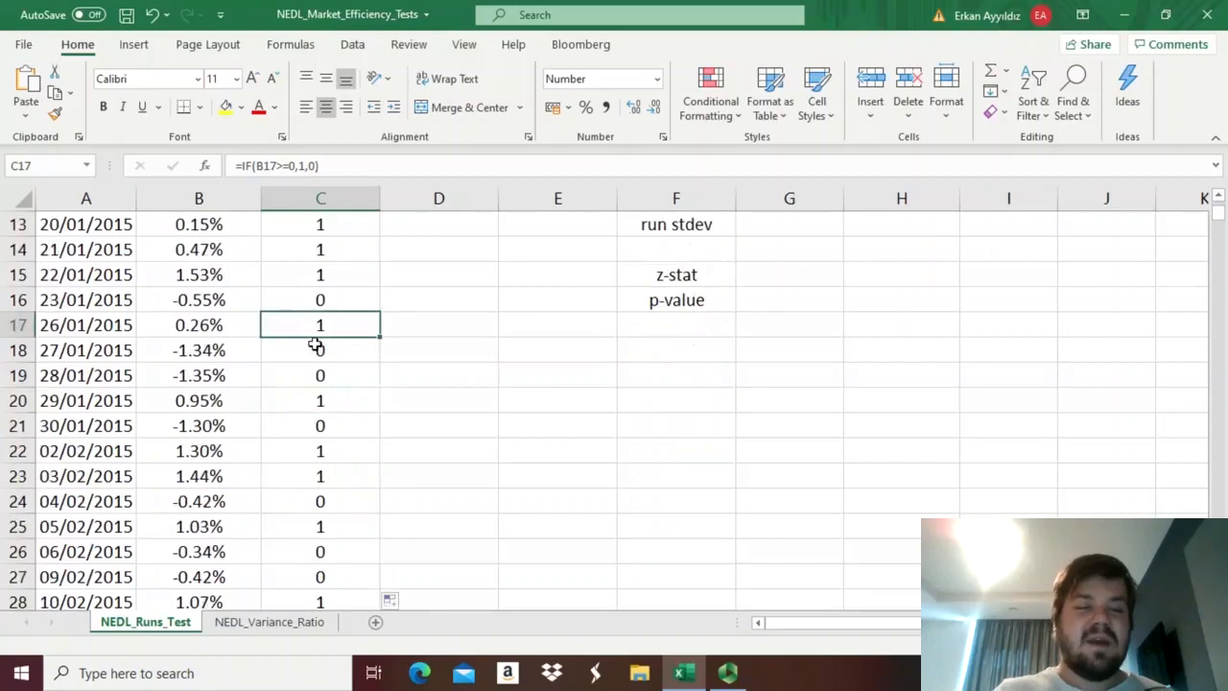
pyautogui.moveTo(315, 346); pyautogui.dragTo(236, 375)
pyautogui.click(236, 347)
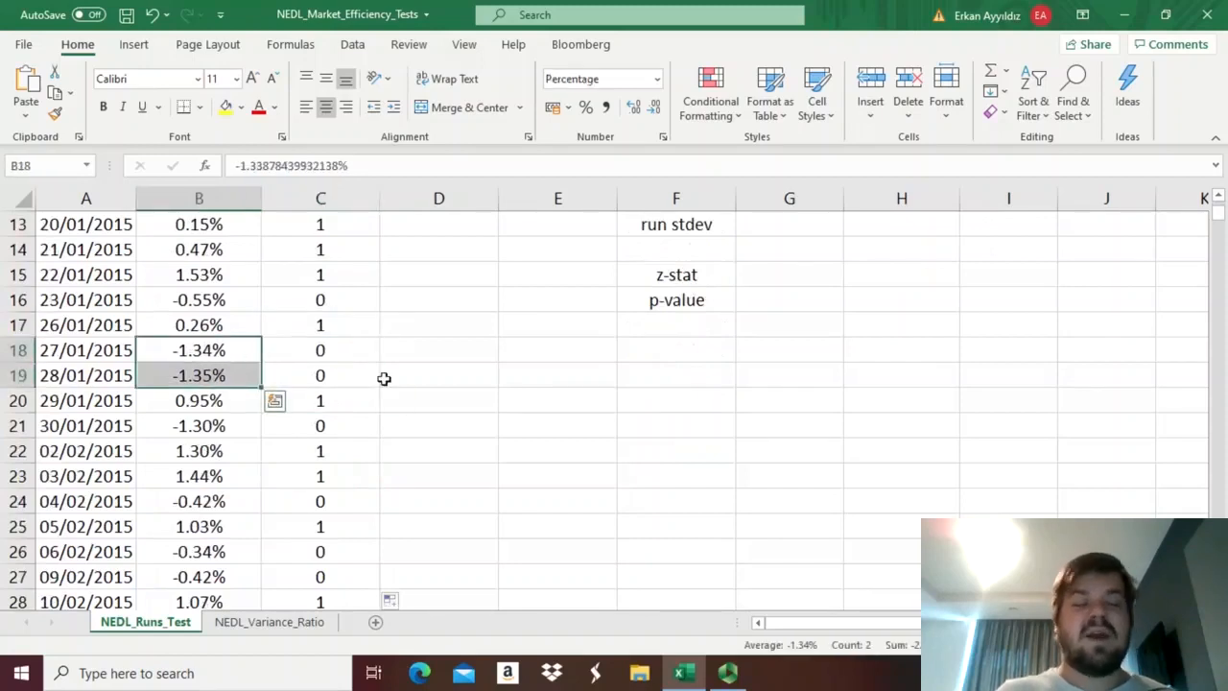
pyautogui.click(331, 376)
pyautogui.hotkey('ctrl', 'Up')
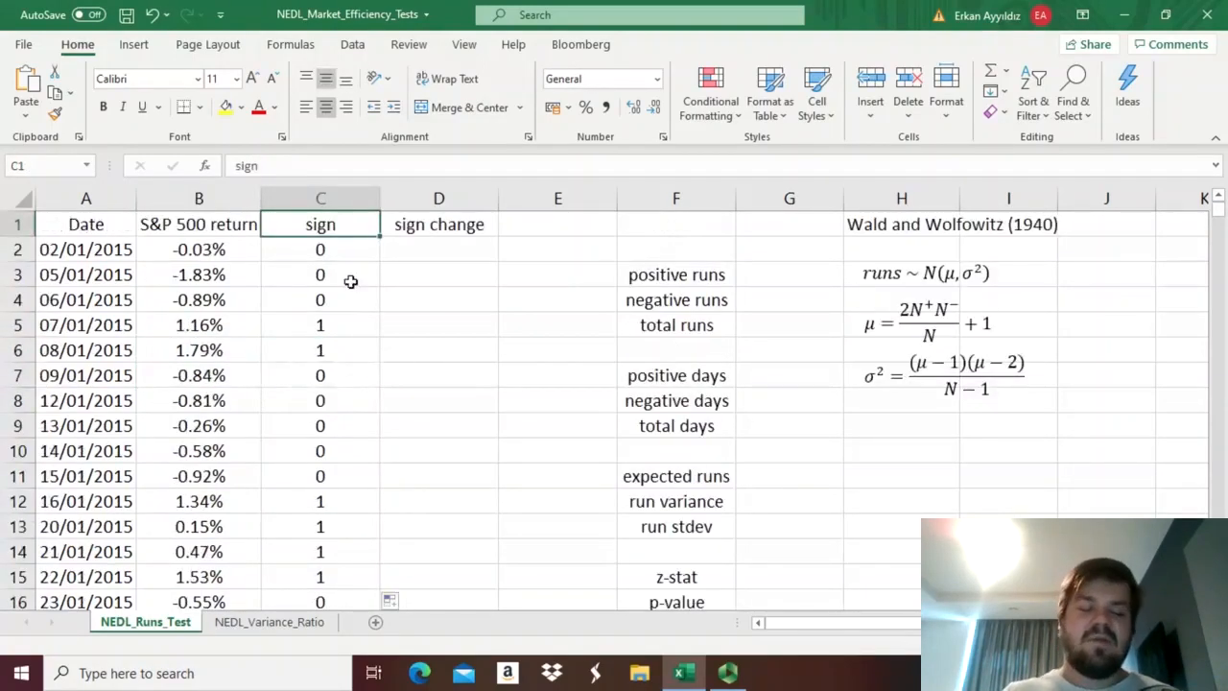
pyautogui.moveTo(346, 258); pyautogui.dragTo(324, 471)
pyautogui.click(327, 372)
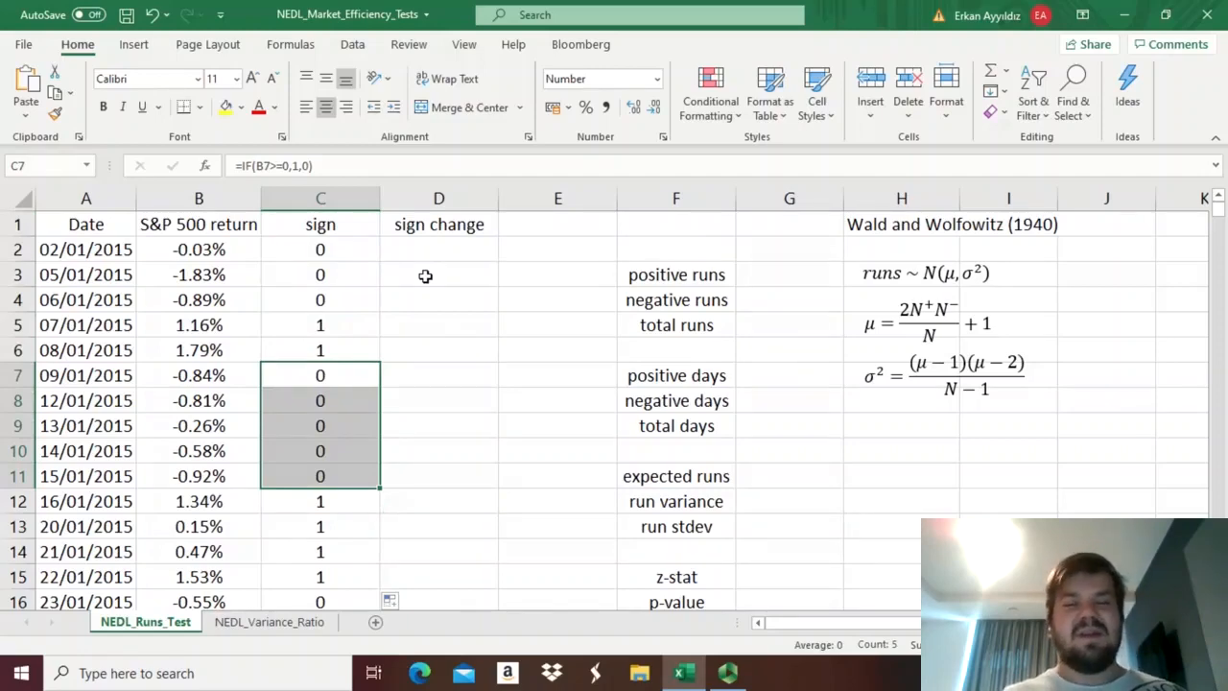
# - Go to the end of the sign column and check the 31/12/2019 return against its sign in row 1259
pyautogui.click(322, 250)
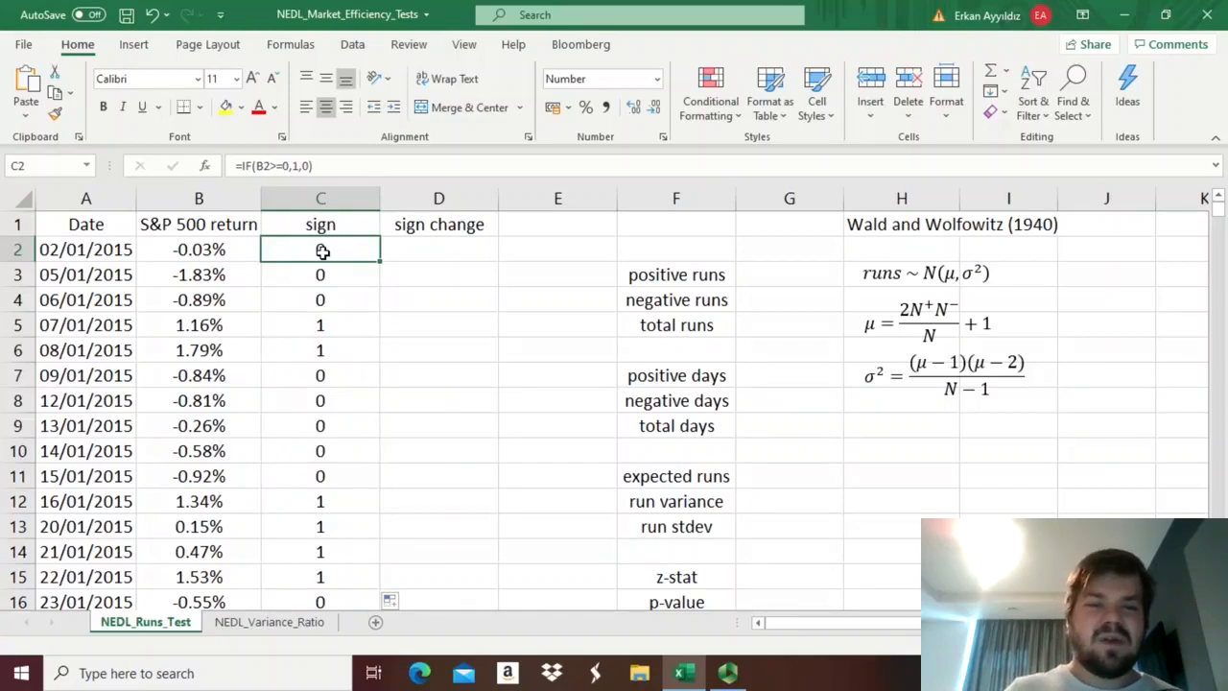
pyautogui.hotkey('ctrl', 'Down')
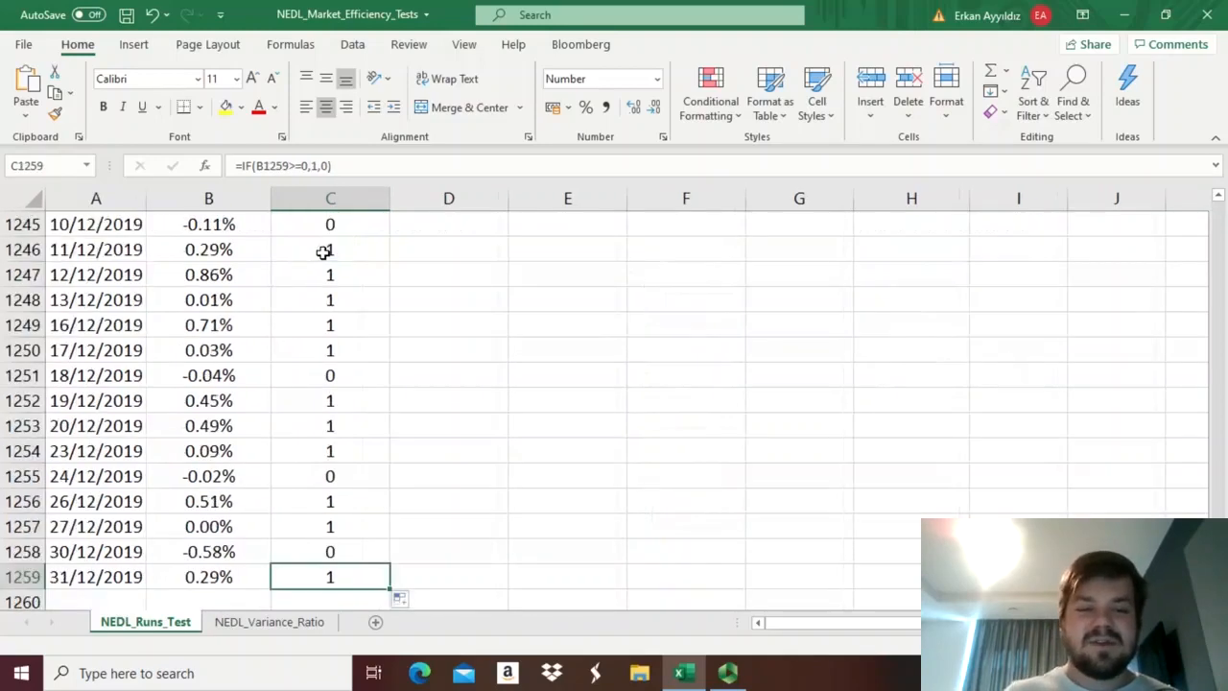
pyautogui.scroll(-4, 323, 250)
pyautogui.scroll(2, 307, 370)
pyautogui.click(353, 474)
pyautogui.click(323, 425)
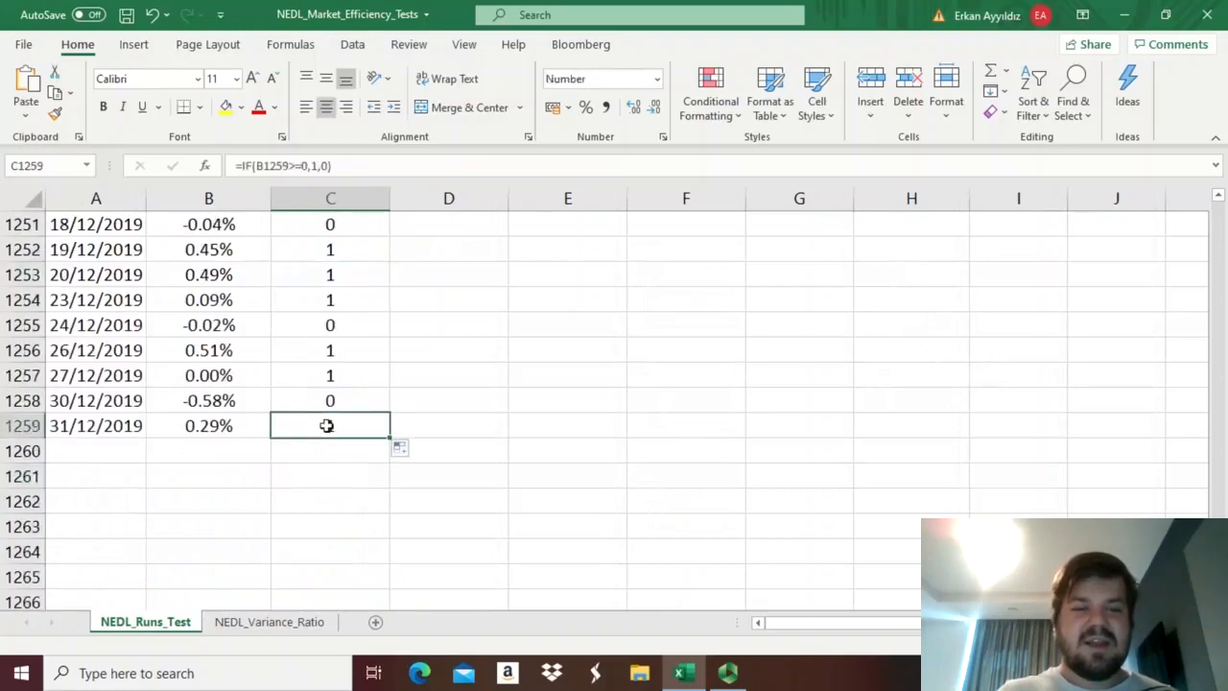
pyautogui.moveTo(192, 426); pyautogui.dragTo(331, 427)
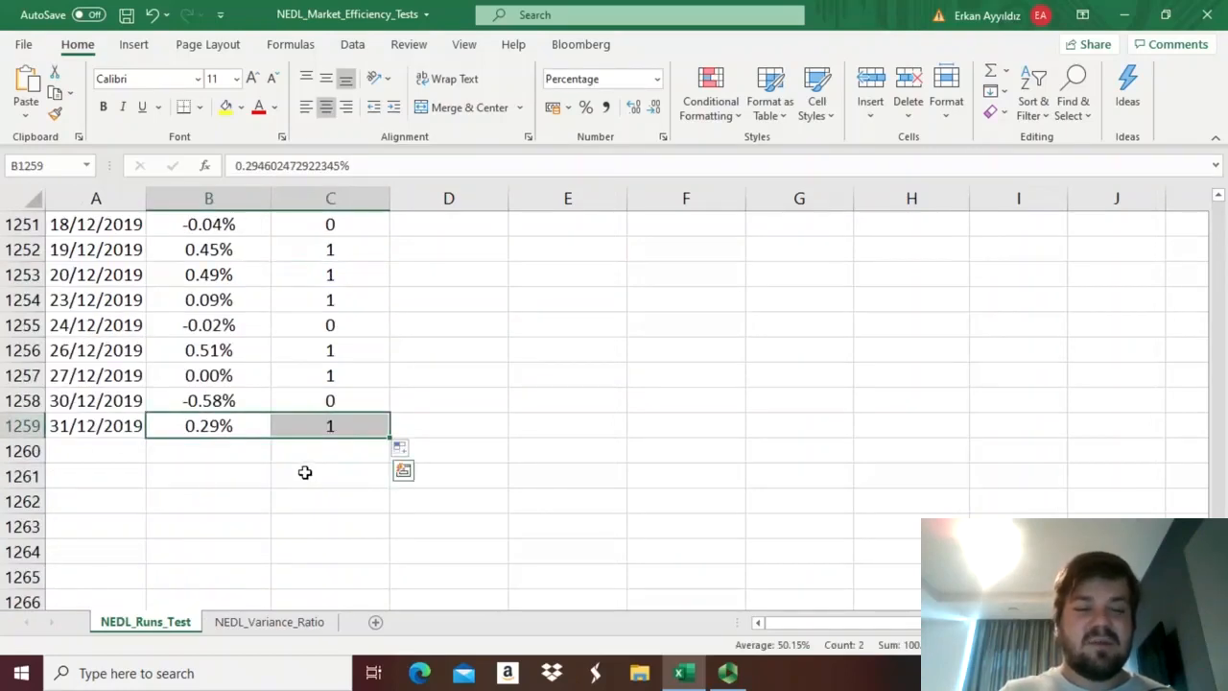
pyautogui.click(96, 427)
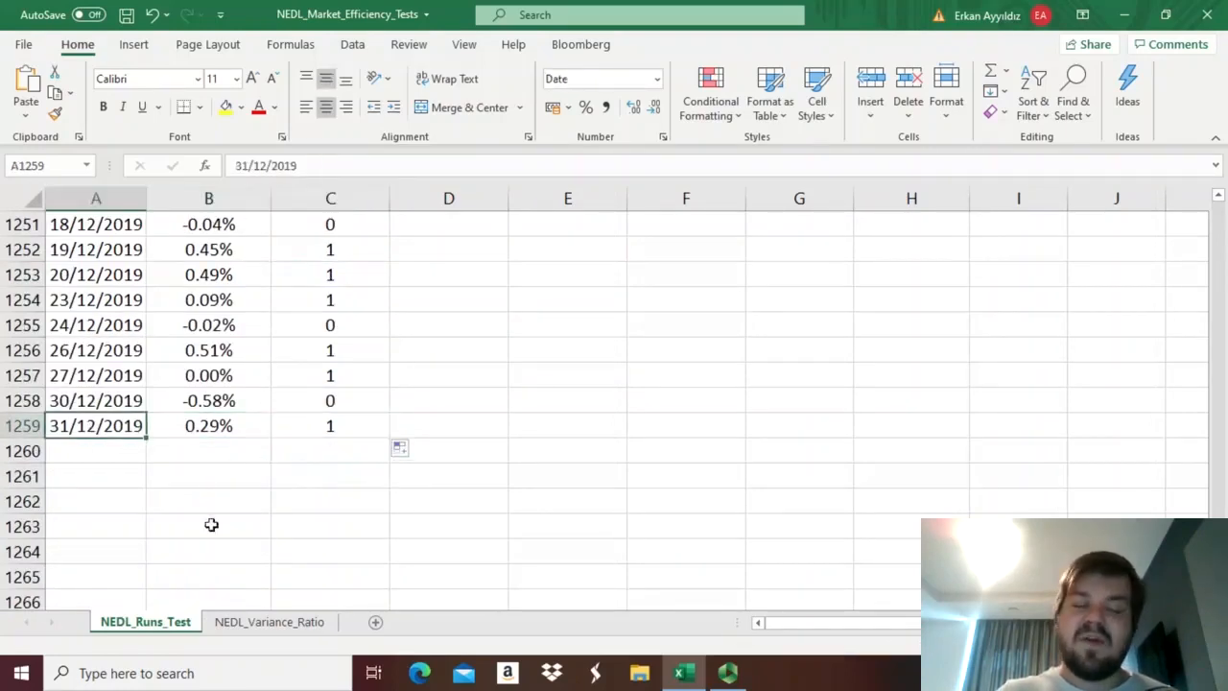
pyautogui.click(340, 426)
pyautogui.click(222, 424)
pyautogui.click(321, 428)
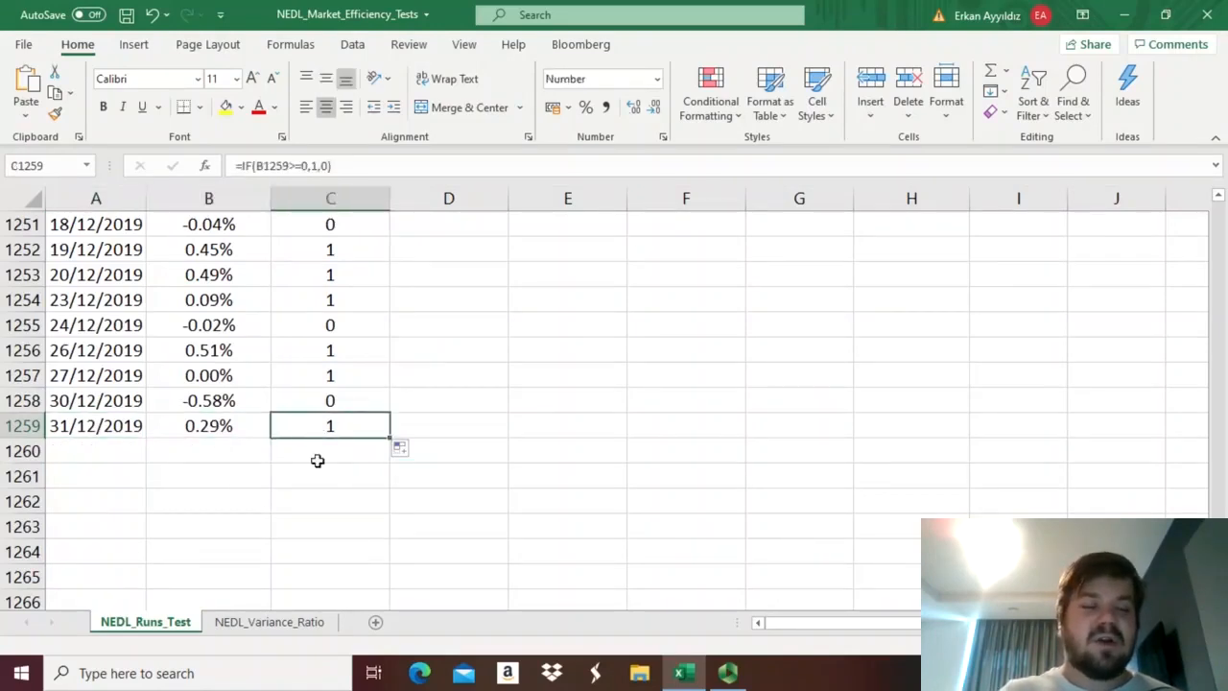
# - Examine how the final run ends by comparing the return and sign in row 1259 with the empty row beneath
pyautogui.moveTo(220, 424); pyautogui.dragTo(238, 503)
pyautogui.click(226, 446)
pyautogui.click(224, 425)
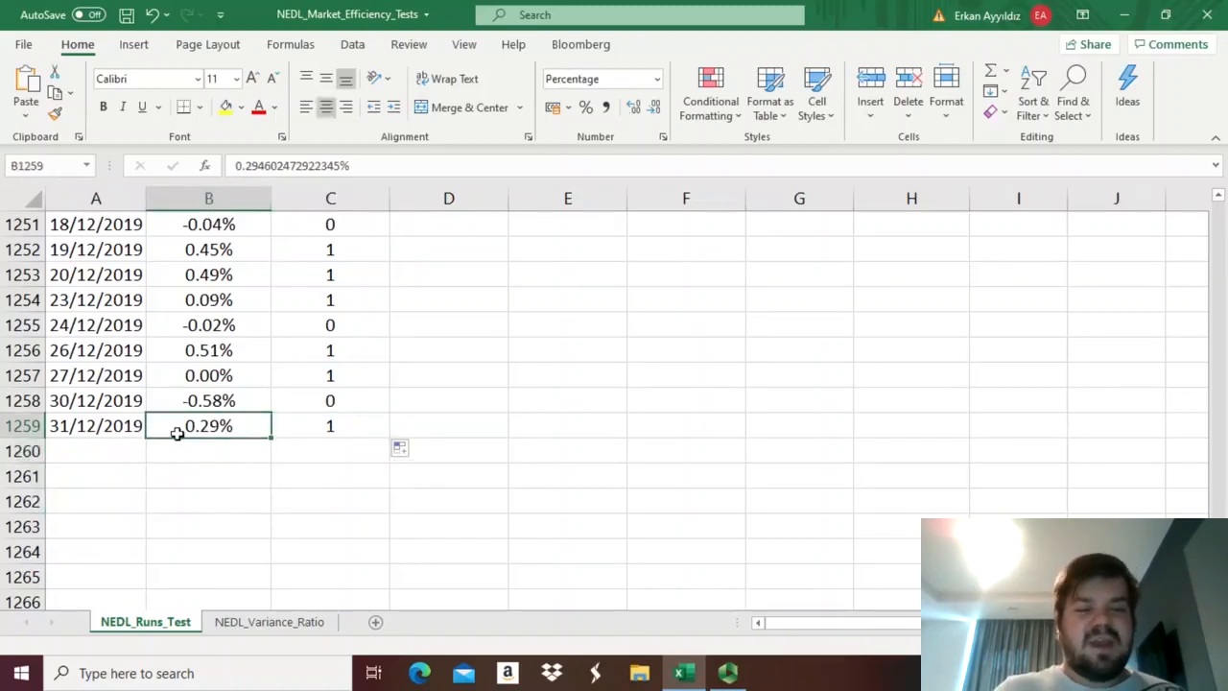
pyautogui.click(214, 454)
pyautogui.moveTo(87, 425); pyautogui.dragTo(252, 424)
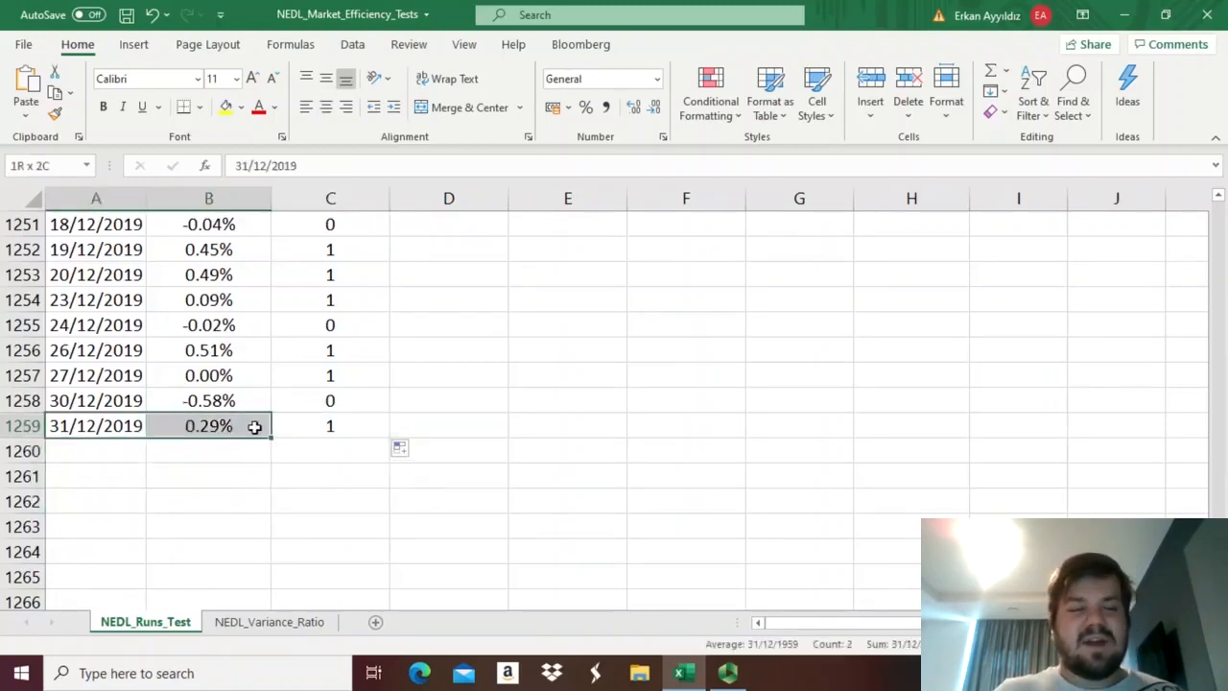
pyautogui.click(231, 474)
pyautogui.click(330, 427)
pyautogui.click(338, 442)
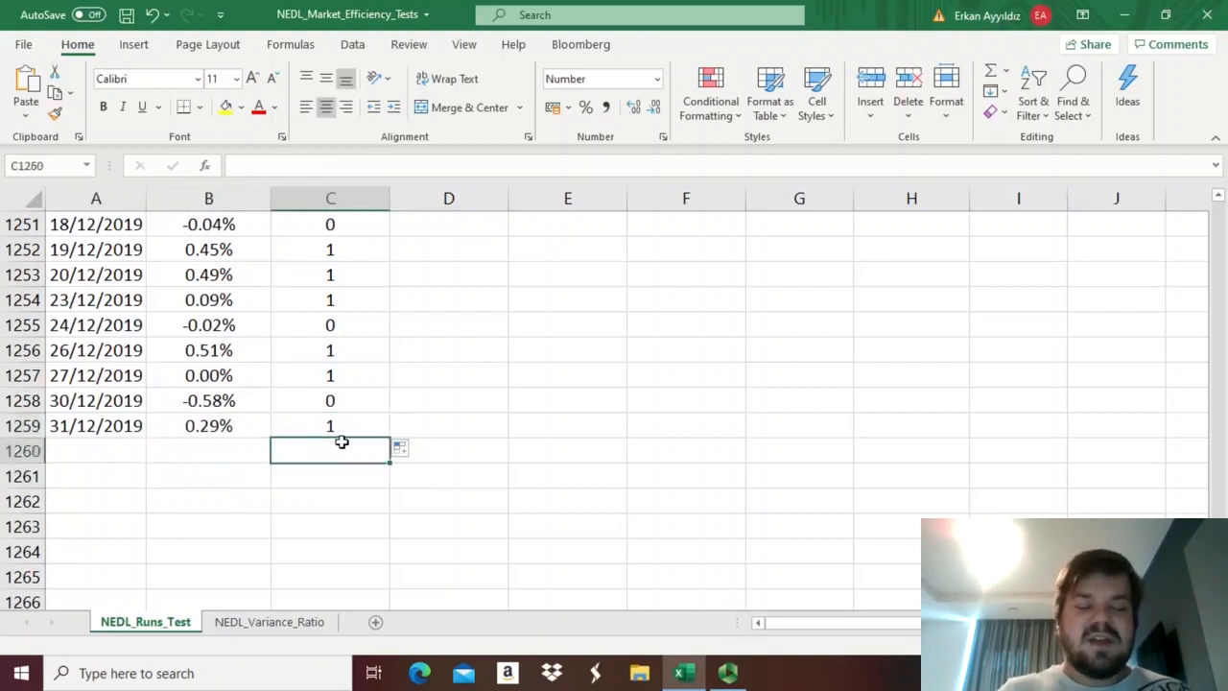
pyautogui.click(330, 425)
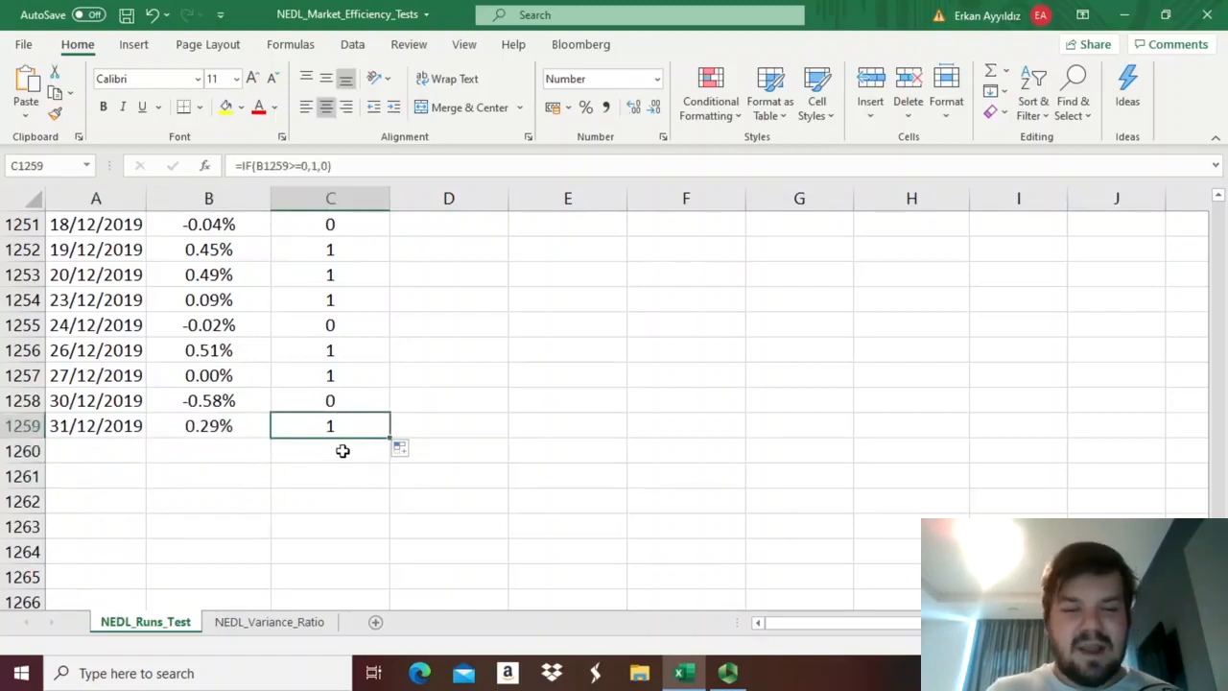
pyautogui.click(342, 451)
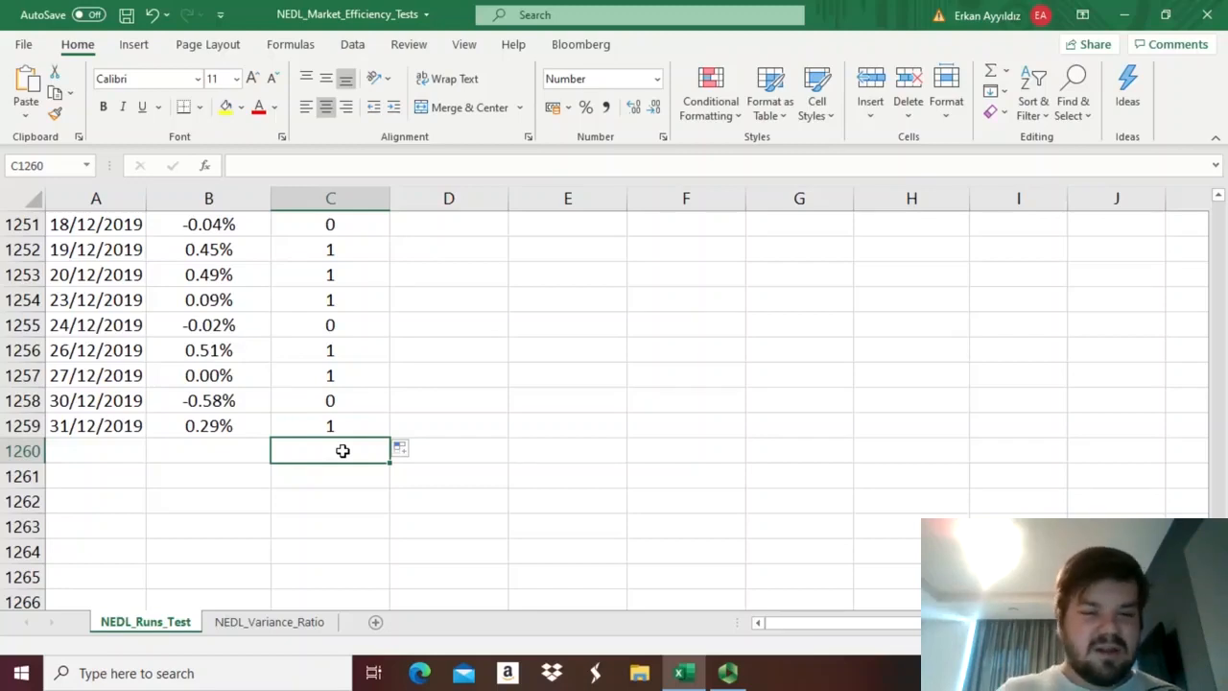
pyautogui.moveTo(244, 426); pyautogui.dragTo(307, 428)
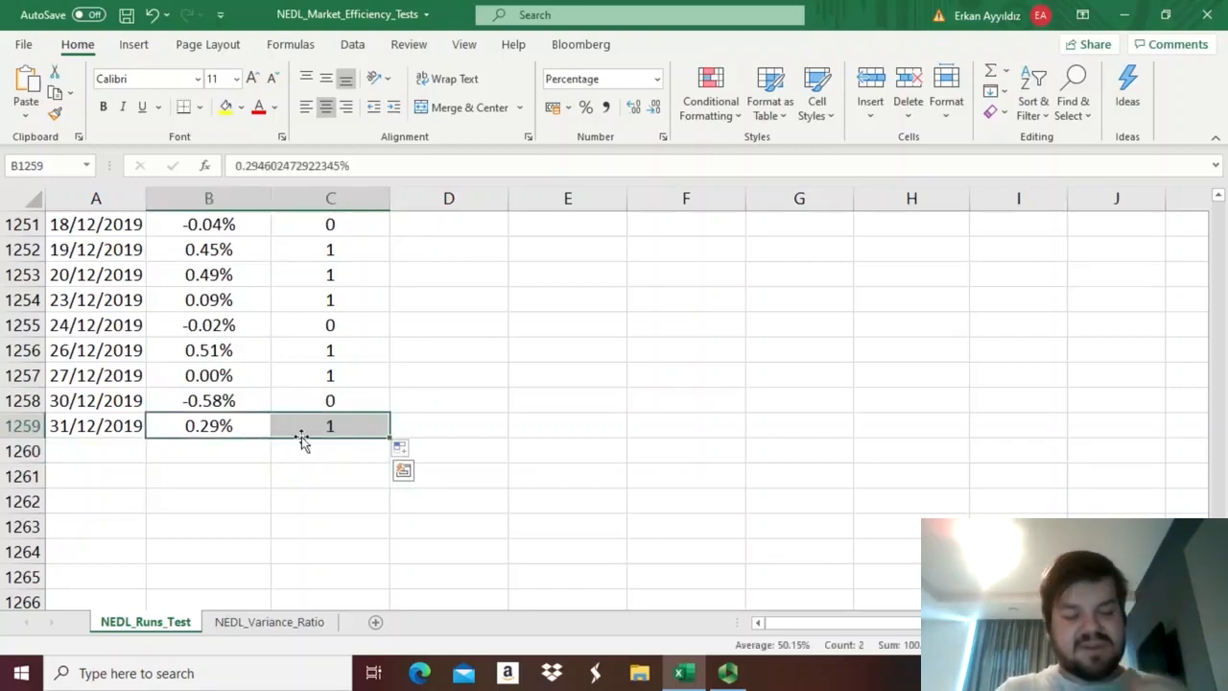
# - Add a closing opposite sign in C1260, beneath the last sign value, with the formula =1-C1259
pyautogui.click(323, 450)
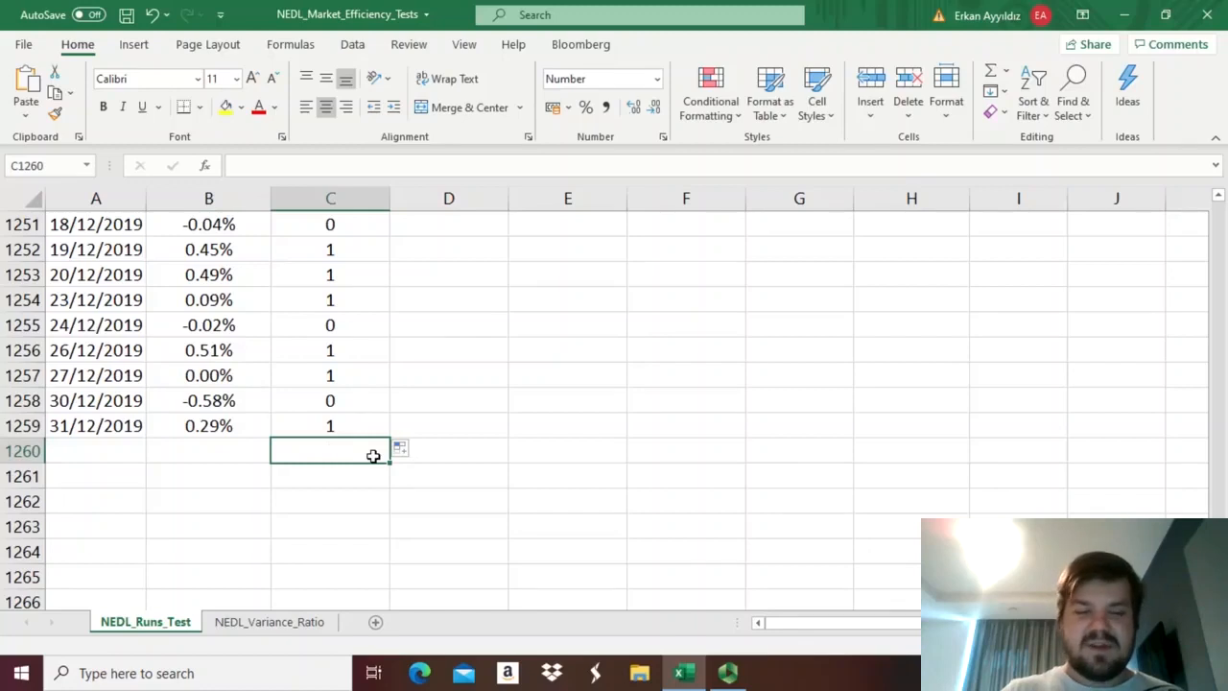
pyautogui.write('=1-')
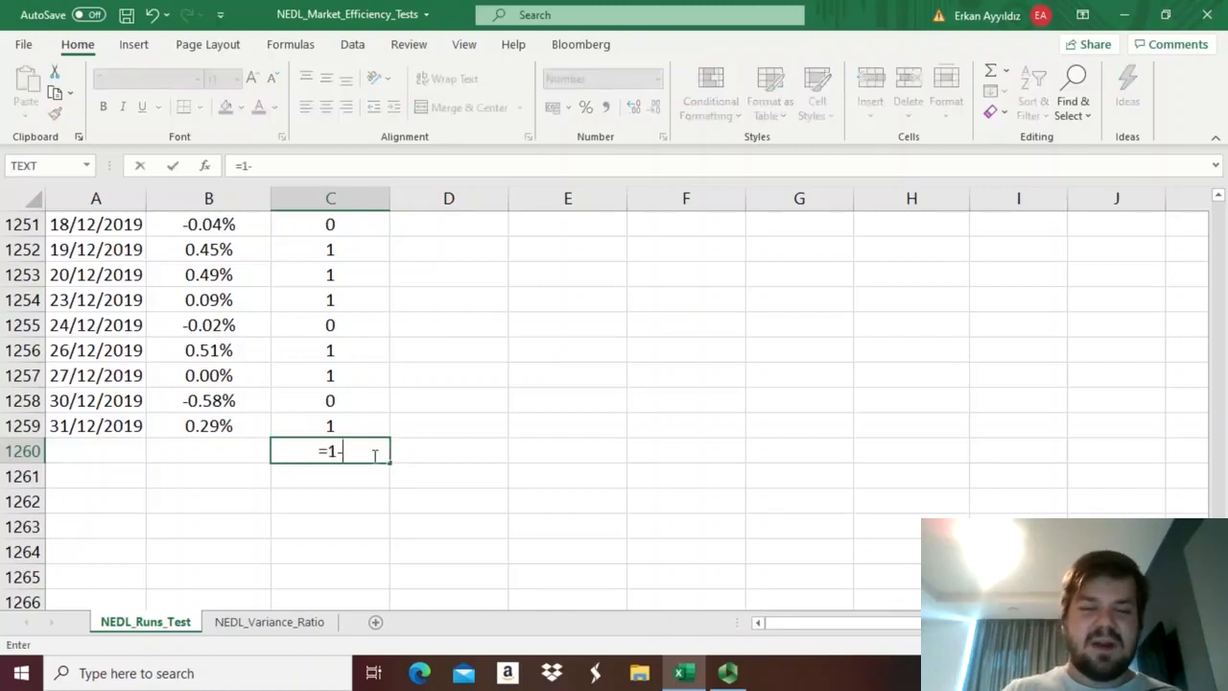
pyautogui.click(326, 425)
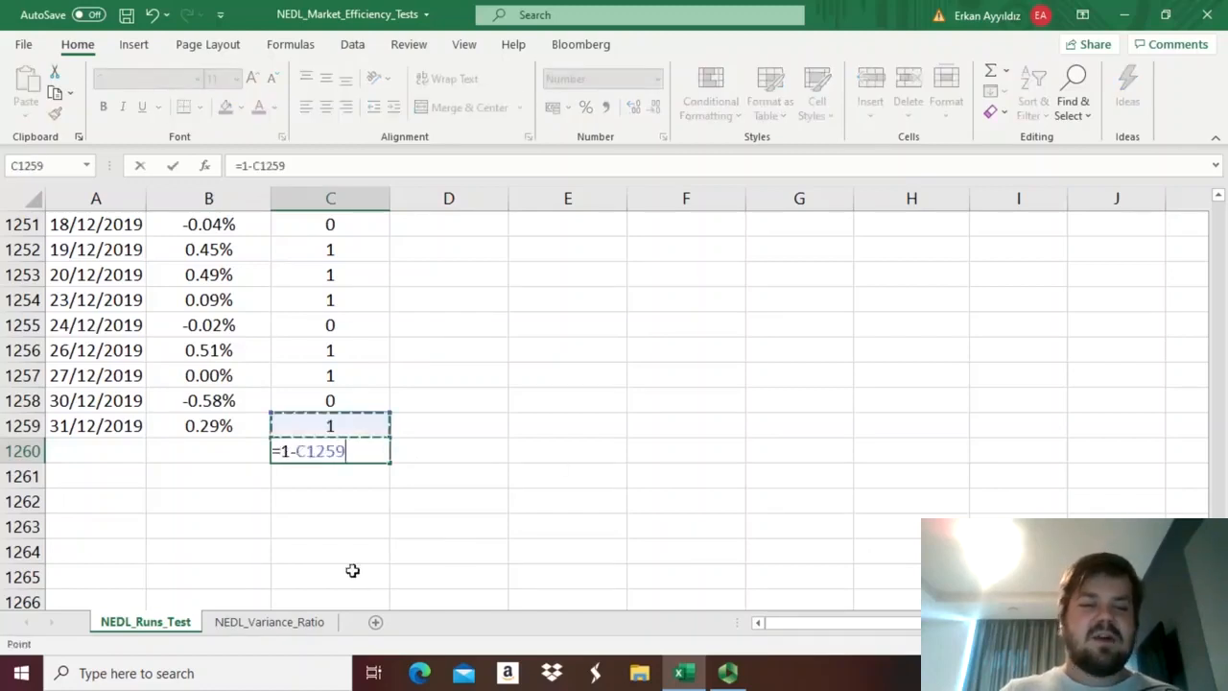
pyautogui.press('Return')
pyautogui.press('Up')
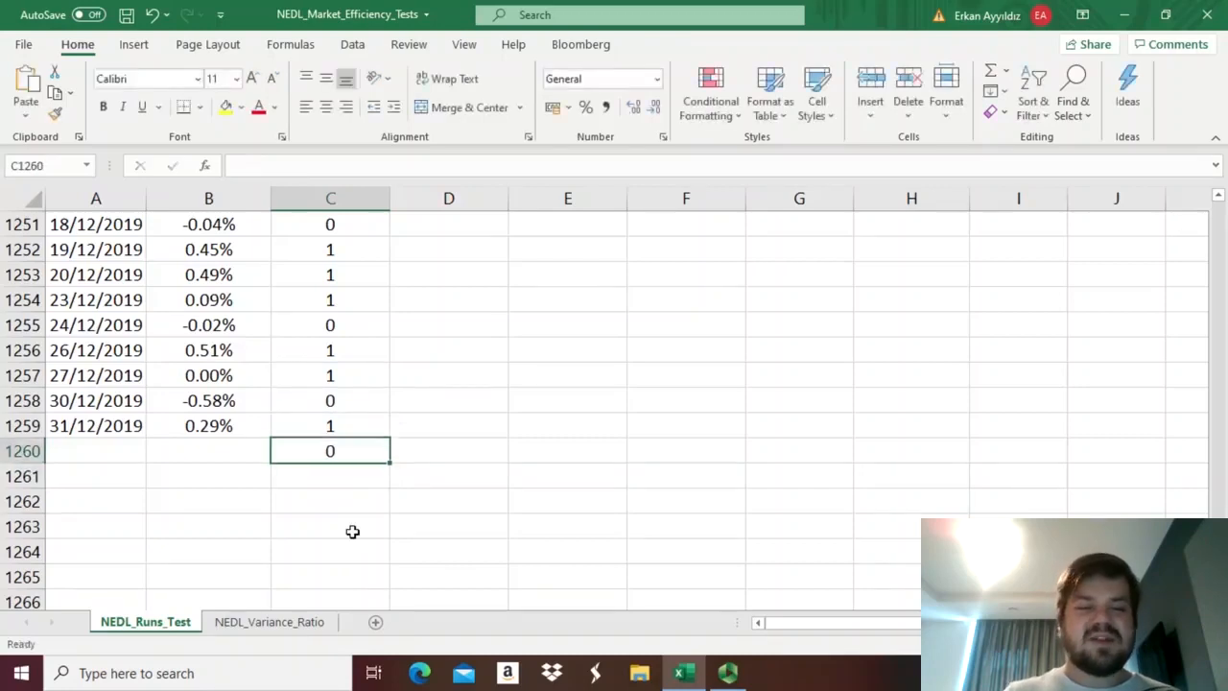
pyautogui.press('Up')
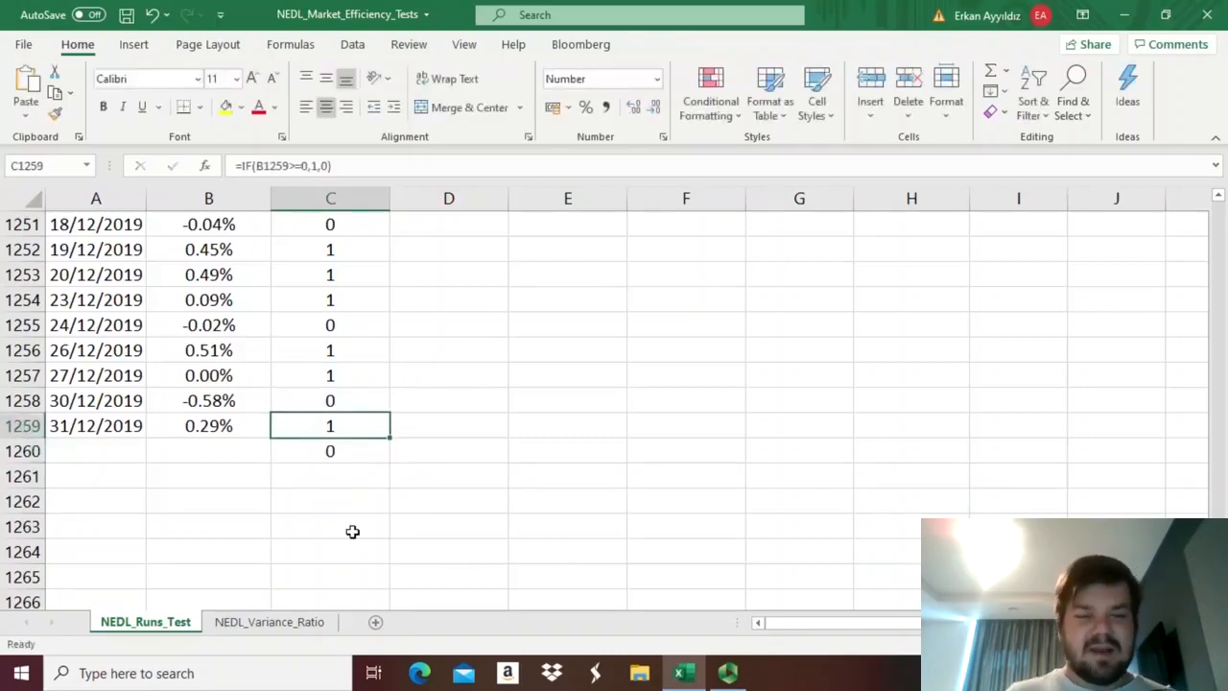
# - Calculate the first sign change in D3, on the 05/01/2015 row, with the formula =C2-C3
pyautogui.hotkey('ctrl', 'Up')
pyautogui.click(419, 265)
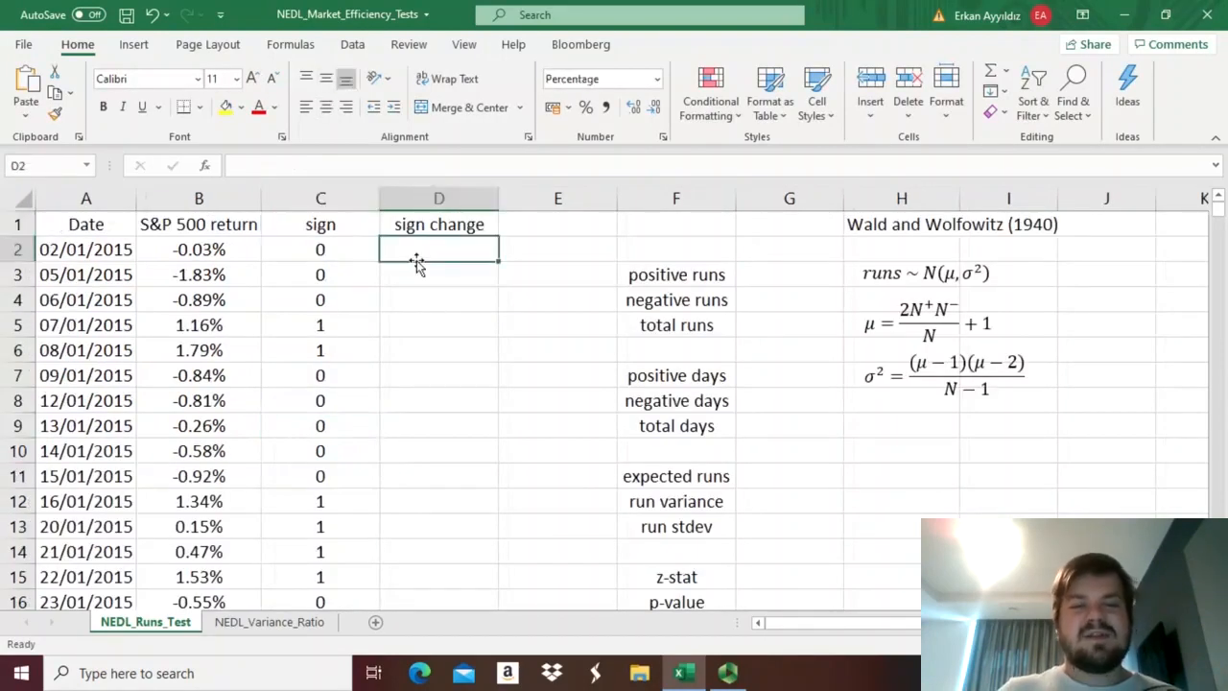
pyautogui.click(402, 277)
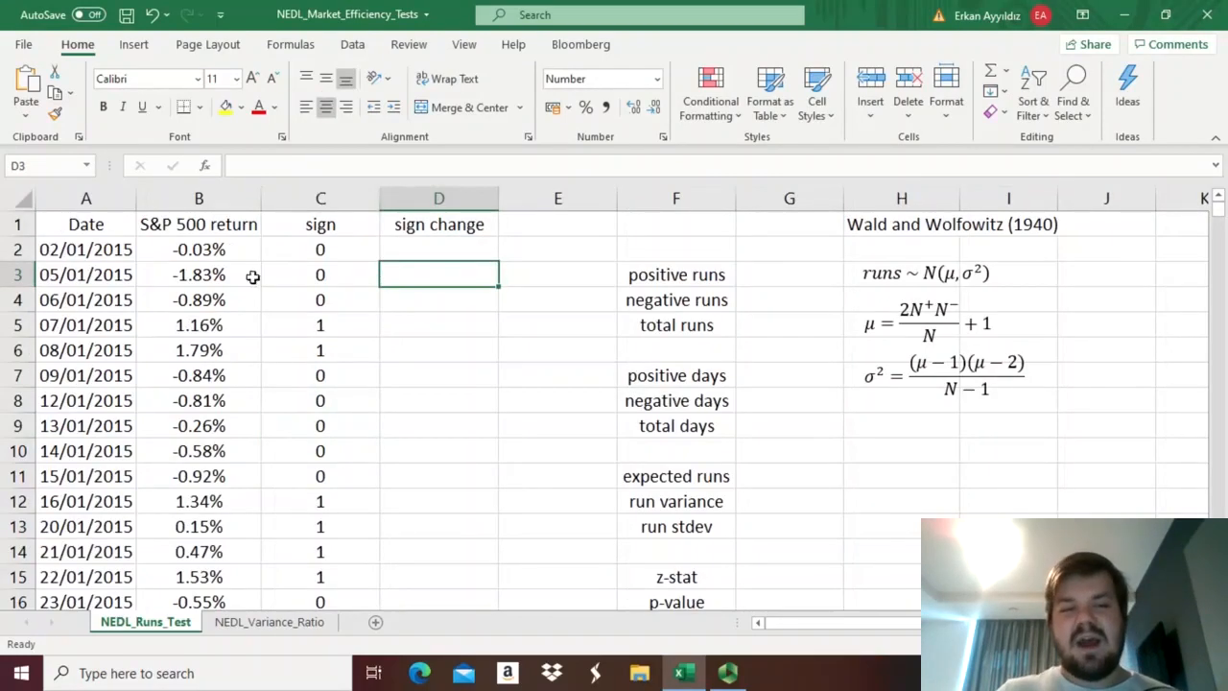
pyautogui.moveTo(84, 278); pyautogui.dragTo(507, 289)
pyautogui.click(422, 271)
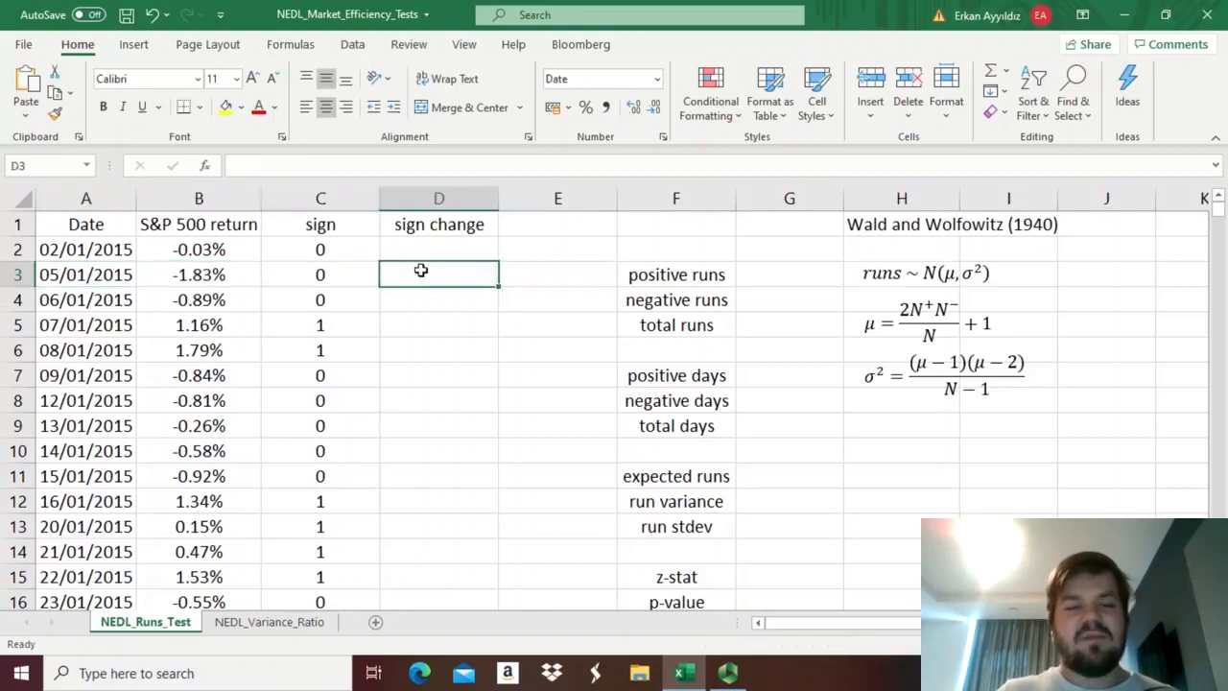
pyautogui.write('=')
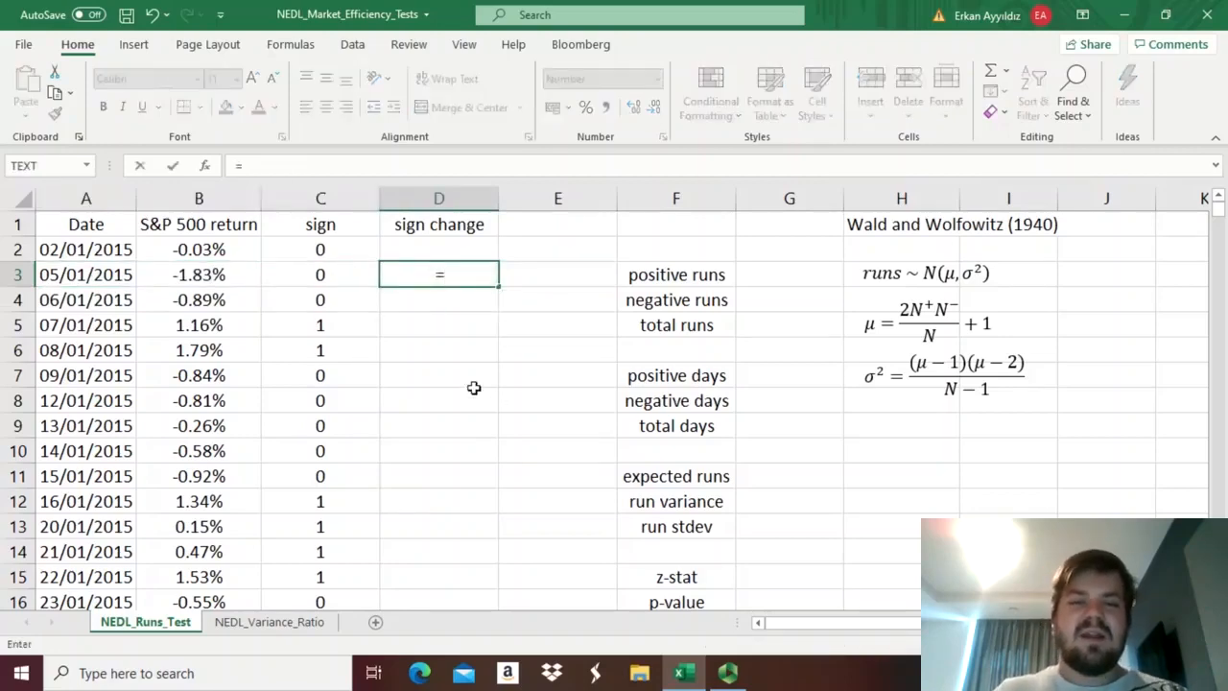
pyautogui.click(320, 251)
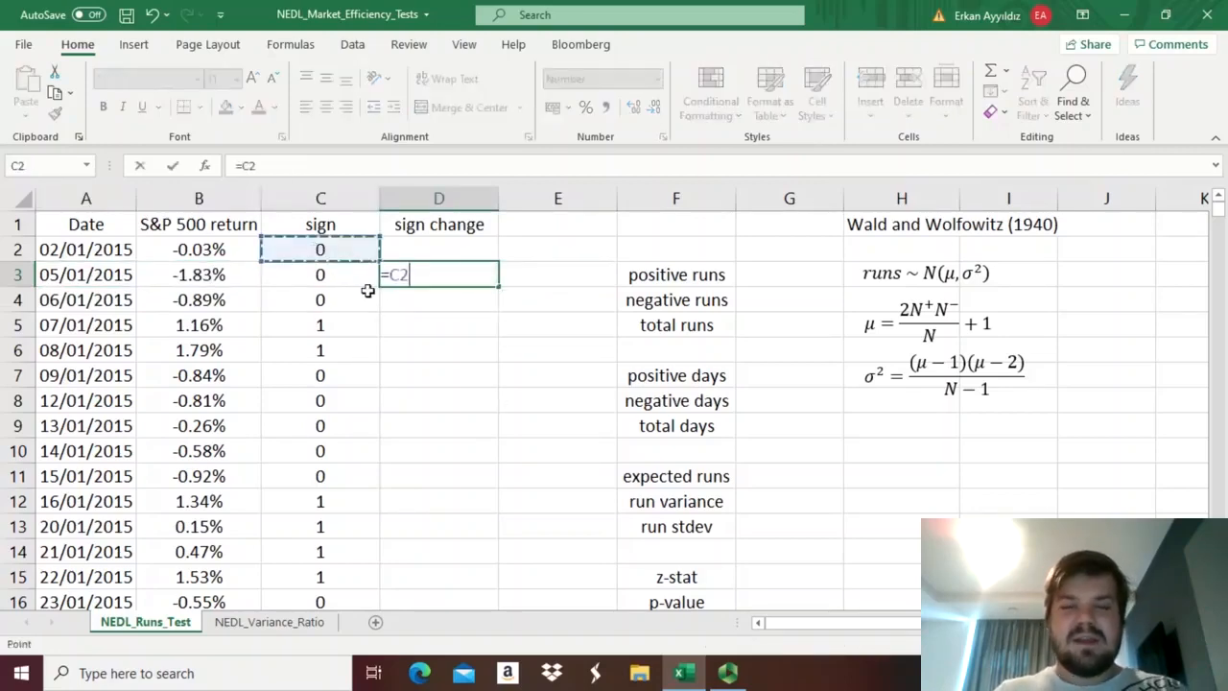
pyautogui.write('-')
pyautogui.click(342, 277)
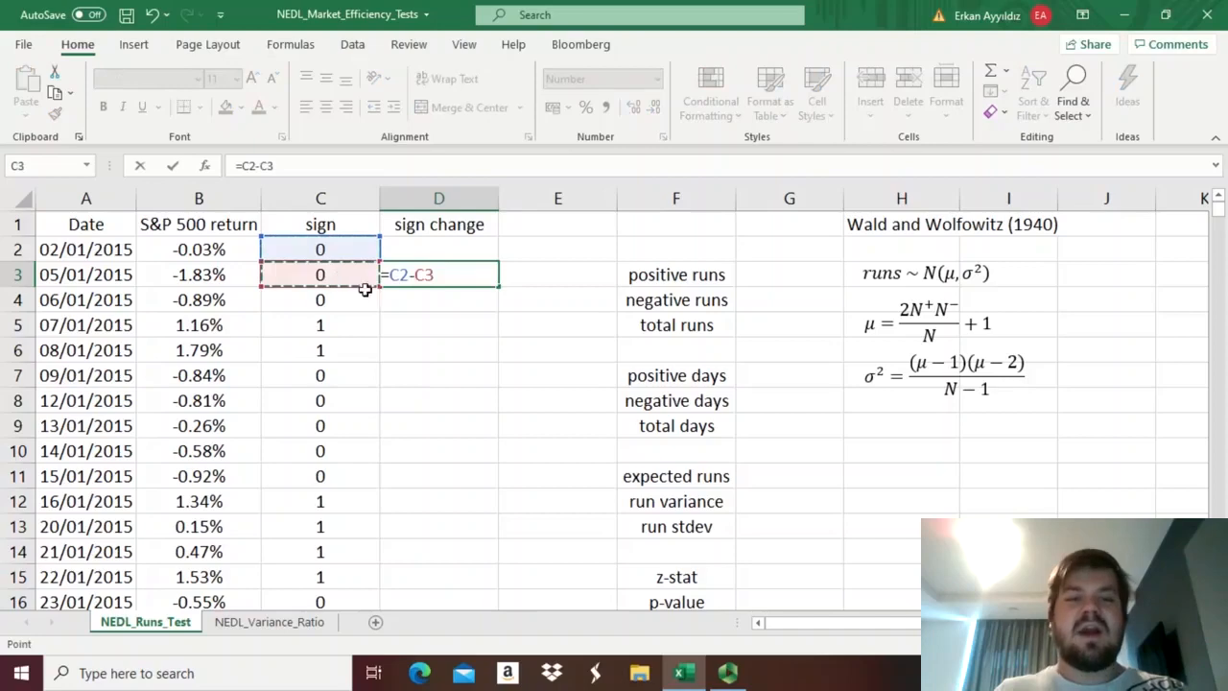
pyautogui.press('Return')
# - Fill the sign change formula from D3 down the whole column to row 1260
pyautogui.click(440, 276)
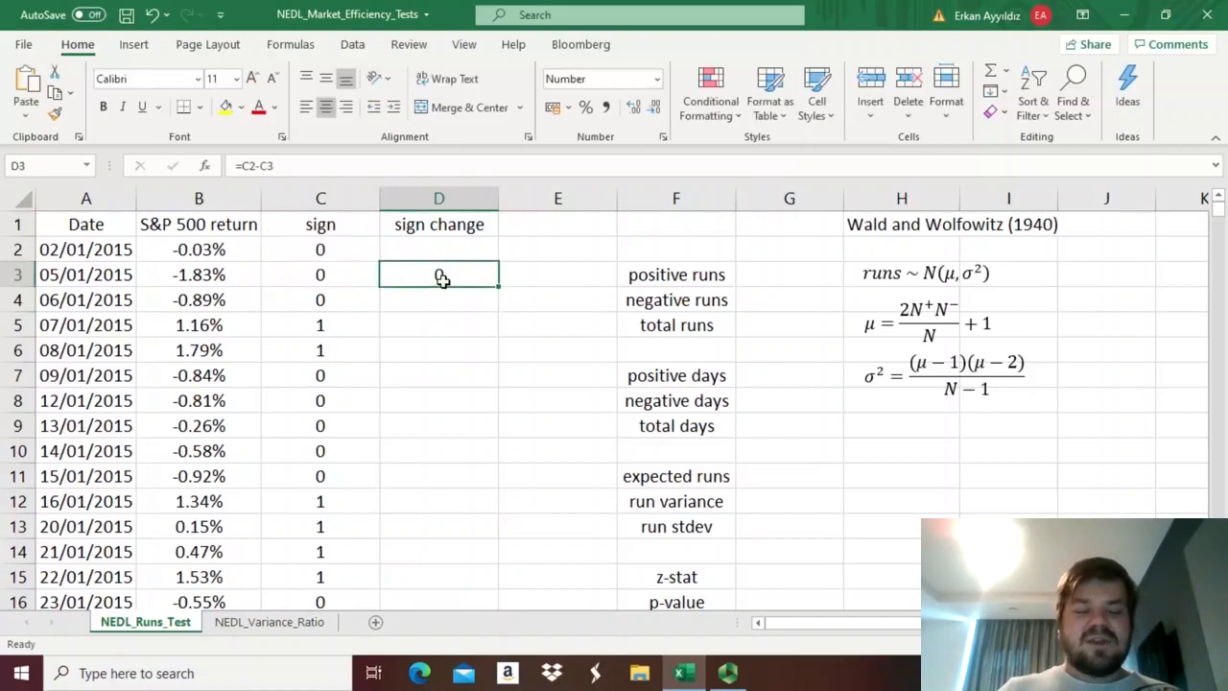
pyautogui.doubleClick(496, 288)
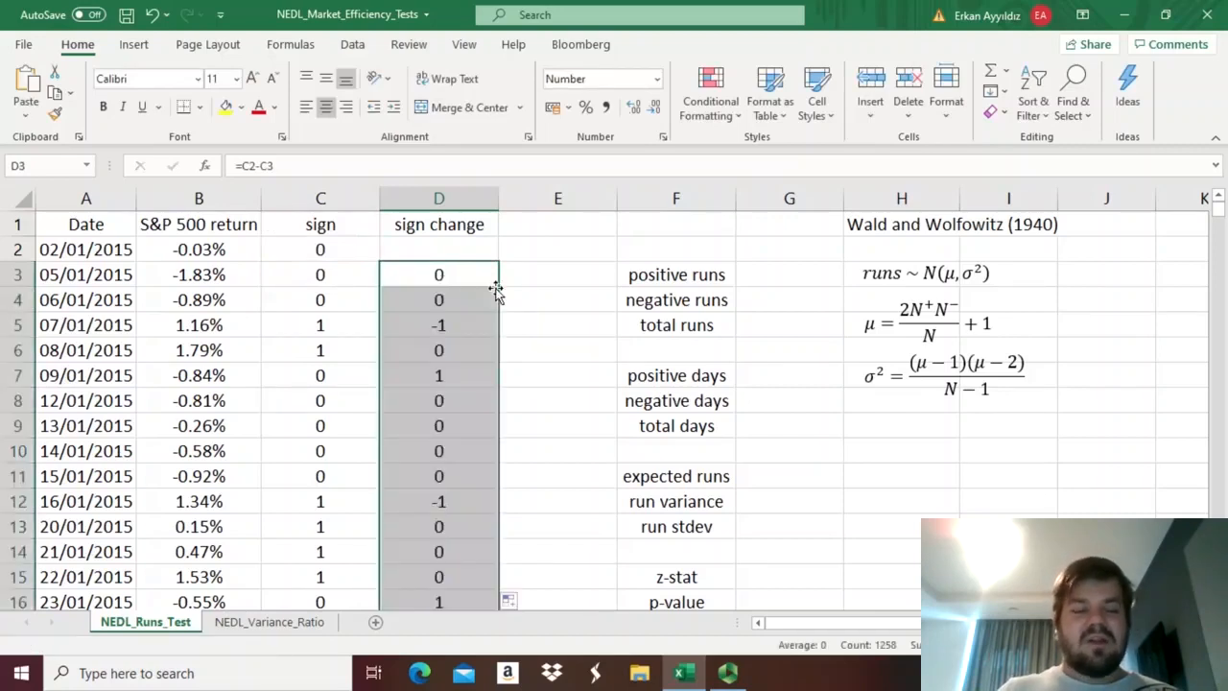
pyautogui.click(460, 270)
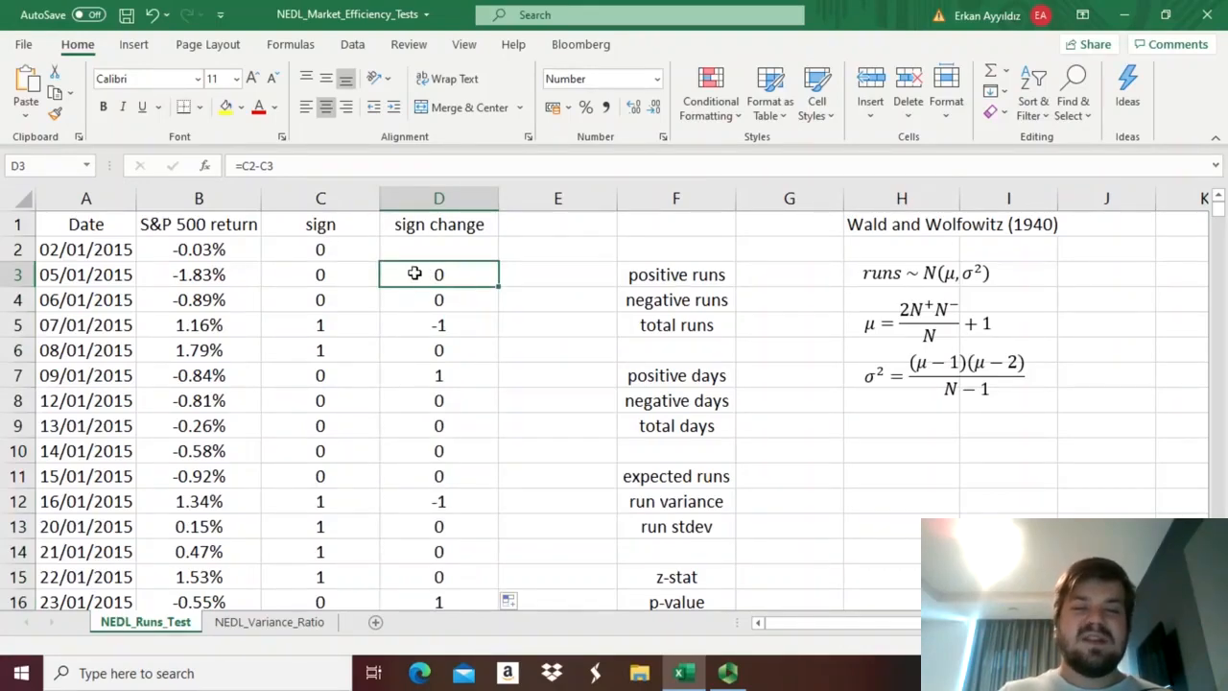
# - Compare the sign changes in D3 to D5 with the returns and signs of the first run in rows 2 to 4
pyautogui.moveTo(415, 274); pyautogui.dragTo(428, 293)
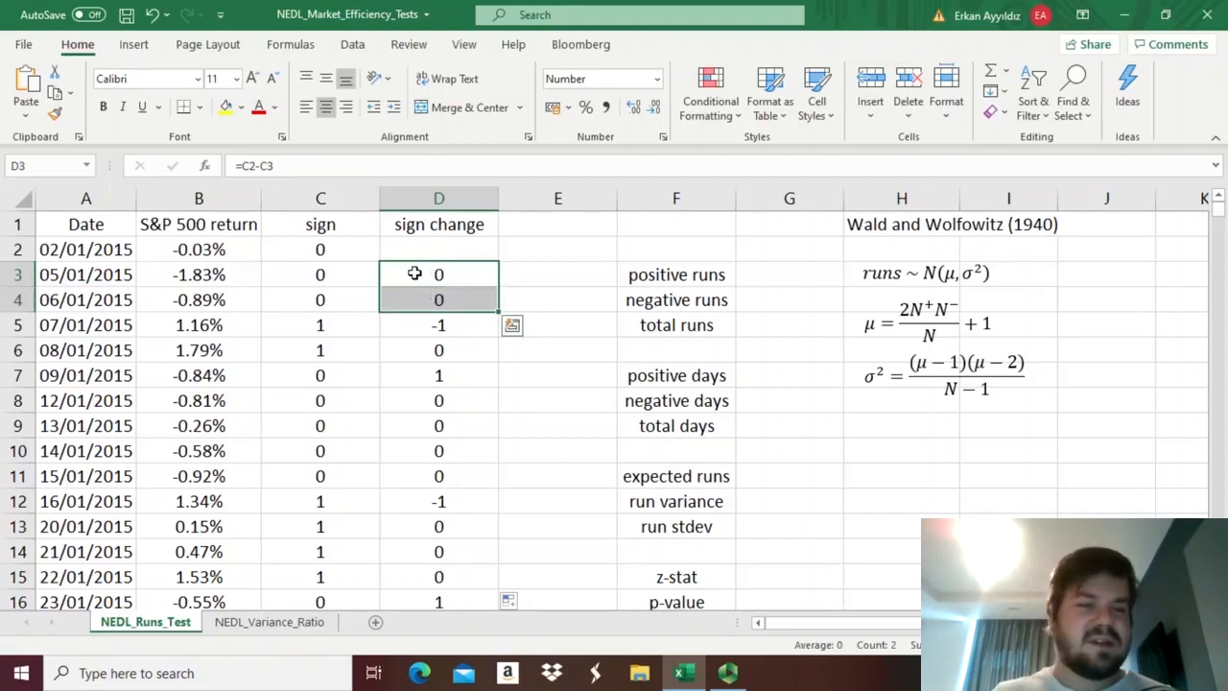
pyautogui.click(414, 273)
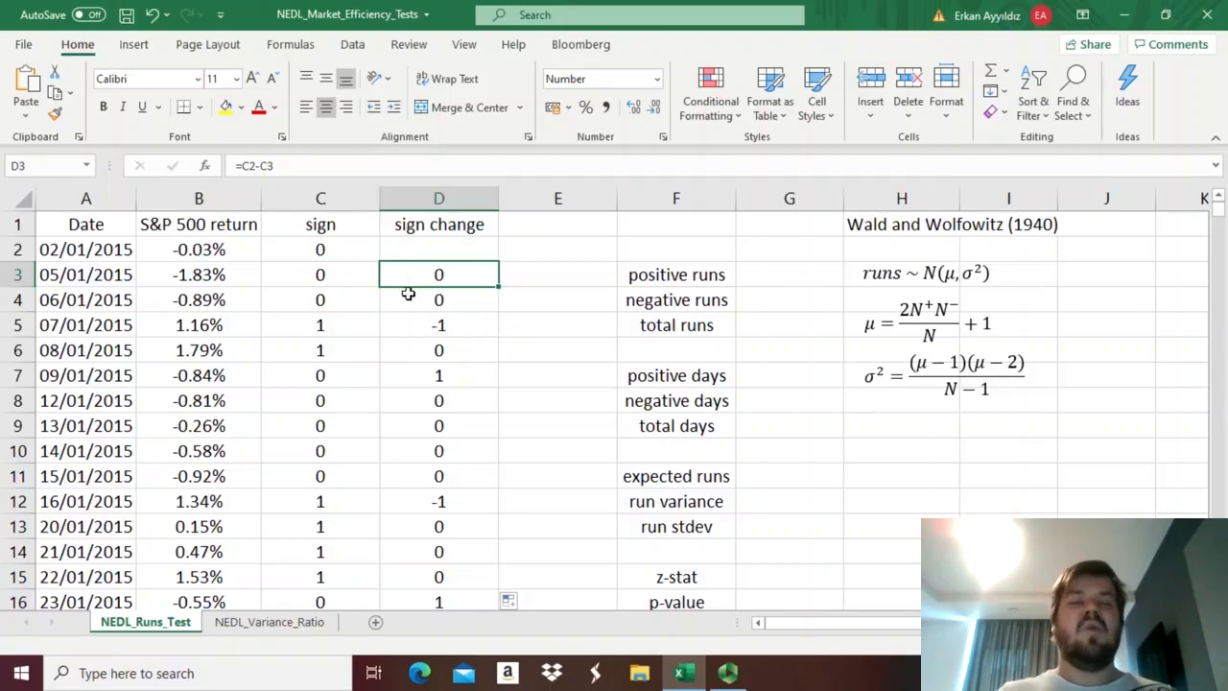
pyautogui.click(420, 298)
pyautogui.moveTo(320, 248); pyautogui.dragTo(320, 349)
pyautogui.click(319, 325)
pyautogui.click(422, 324)
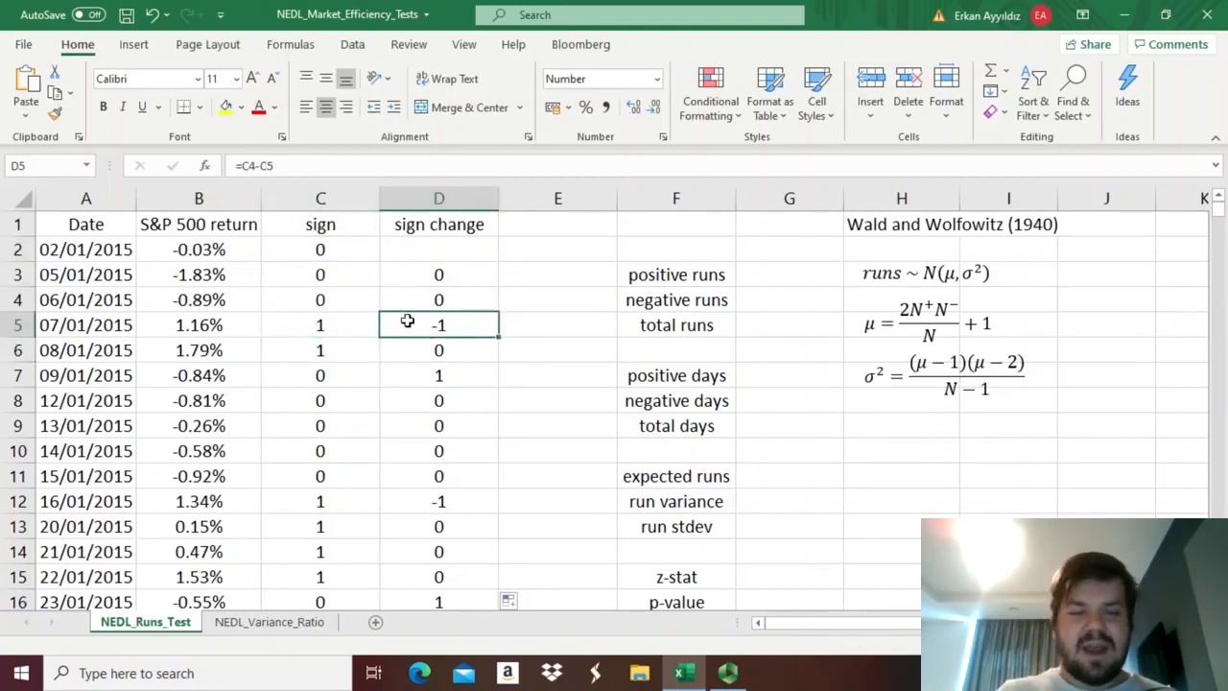
pyautogui.moveTo(338, 248); pyautogui.dragTo(324, 298)
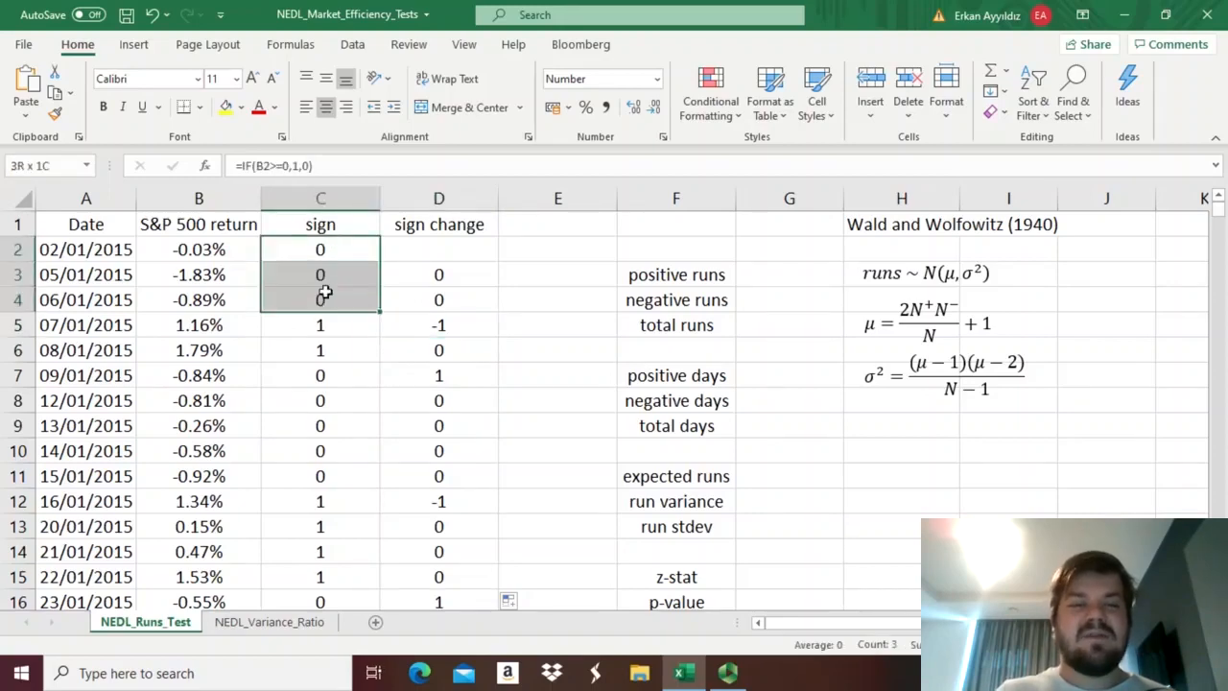
pyautogui.click(423, 324)
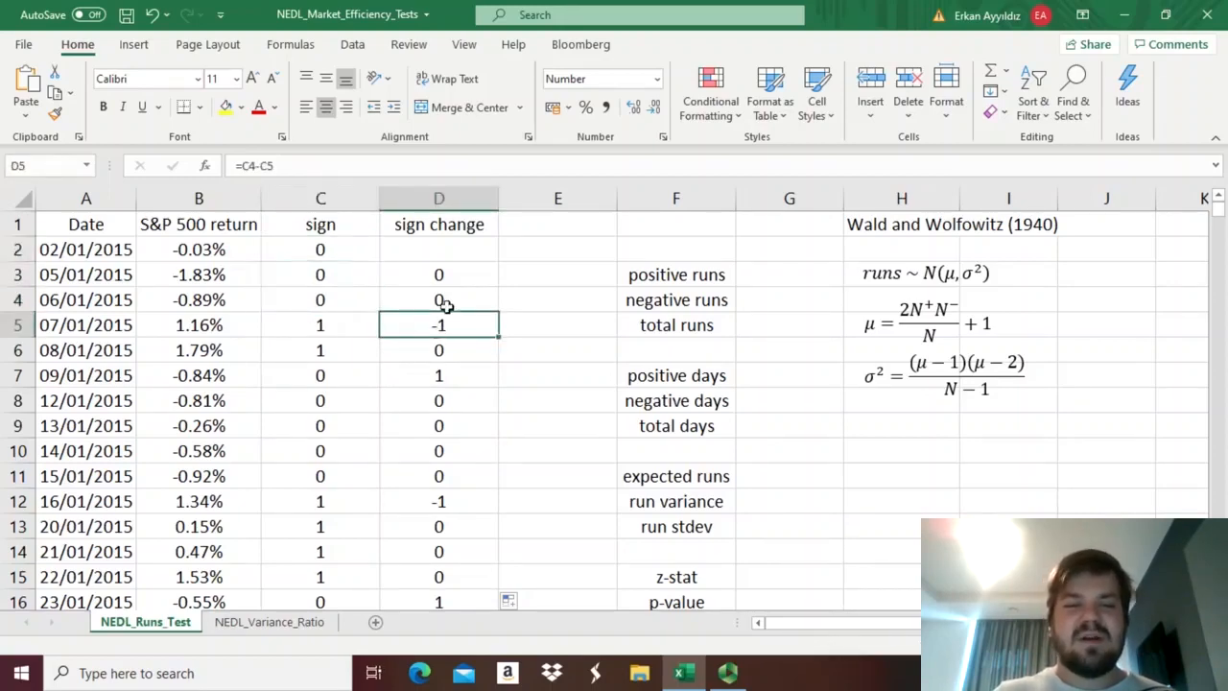
pyautogui.moveTo(327, 247); pyautogui.dragTo(335, 297)
pyautogui.moveTo(221, 250); pyautogui.dragTo(238, 290)
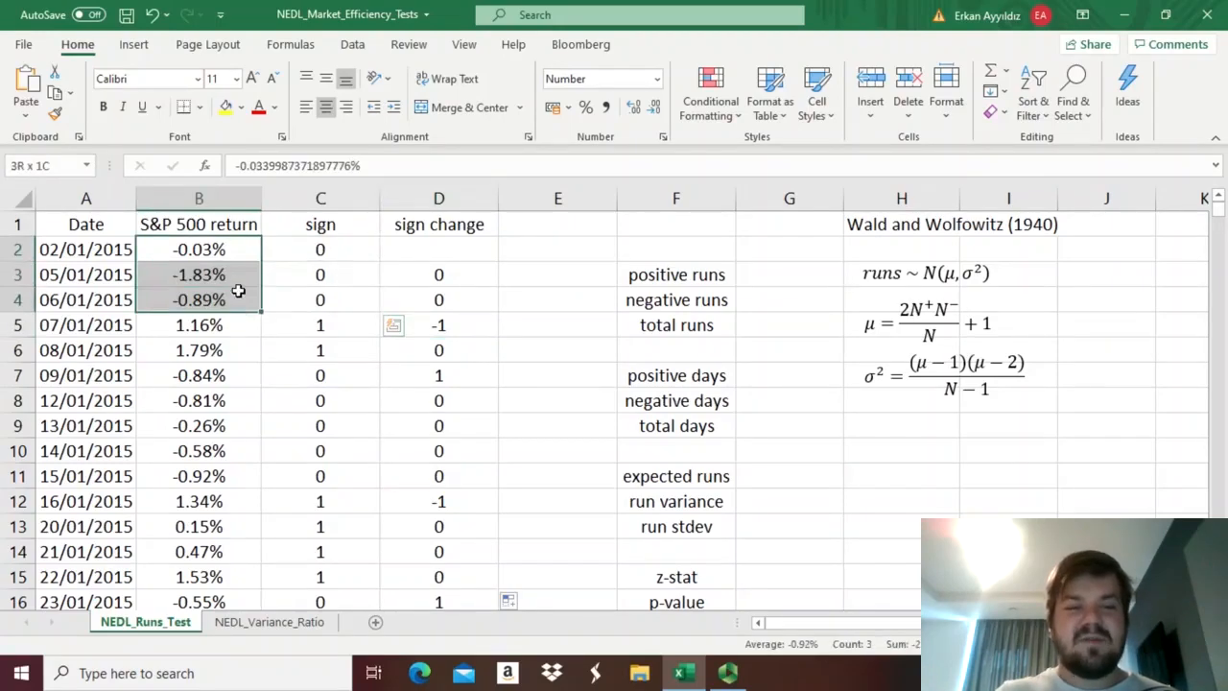
pyautogui.click(460, 324)
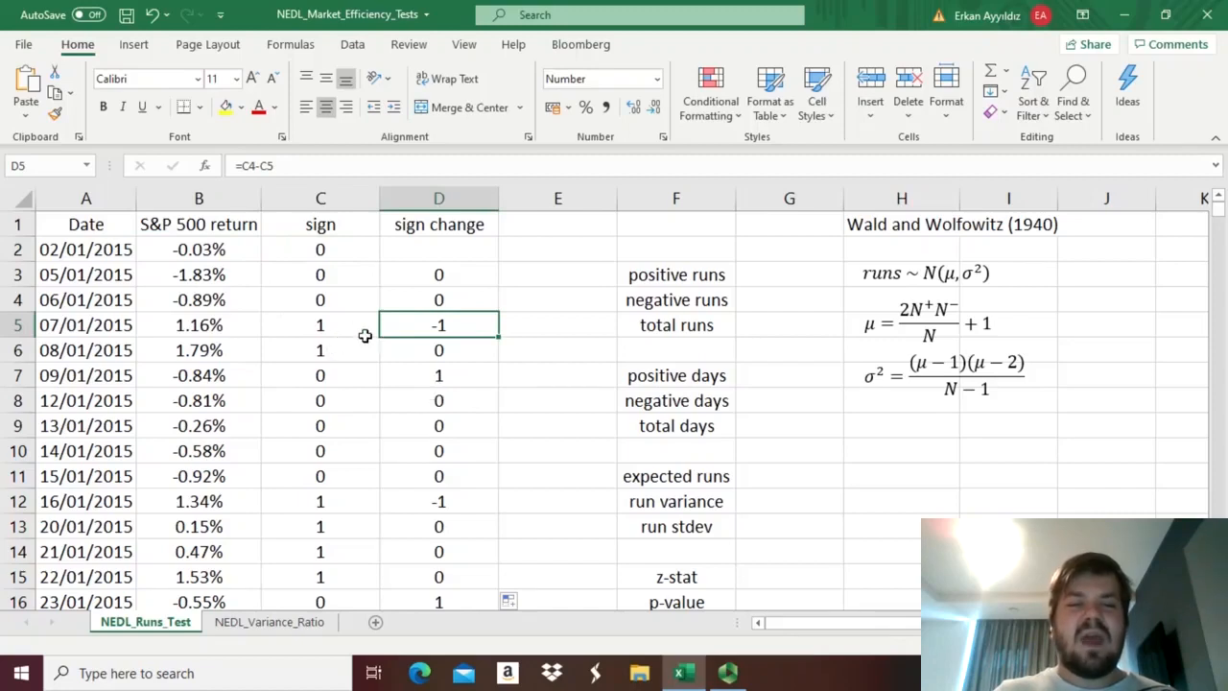
# - Check the sign change in D7 against the positive run in rows 5 and 6 and the negative returns in rows 7 to 11
pyautogui.moveTo(332, 324); pyautogui.dragTo(327, 351)
pyautogui.moveTo(211, 325); pyautogui.dragTo(208, 347)
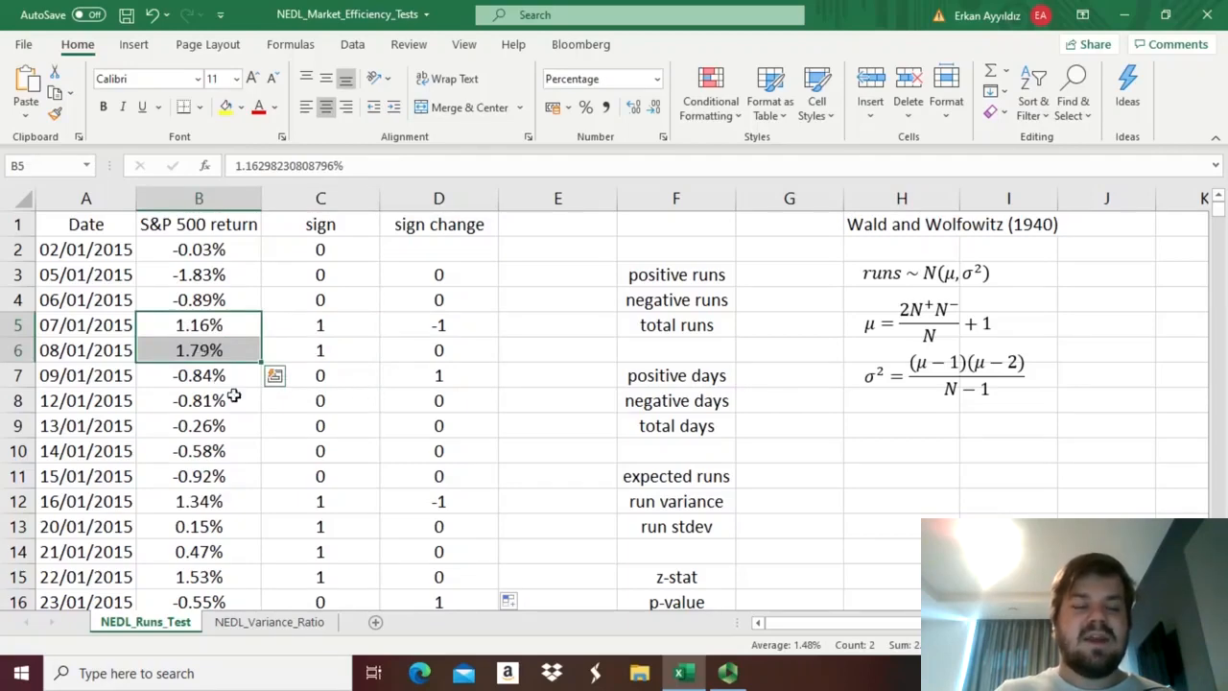
pyautogui.moveTo(211, 375); pyautogui.dragTo(214, 474)
pyautogui.click(418, 375)
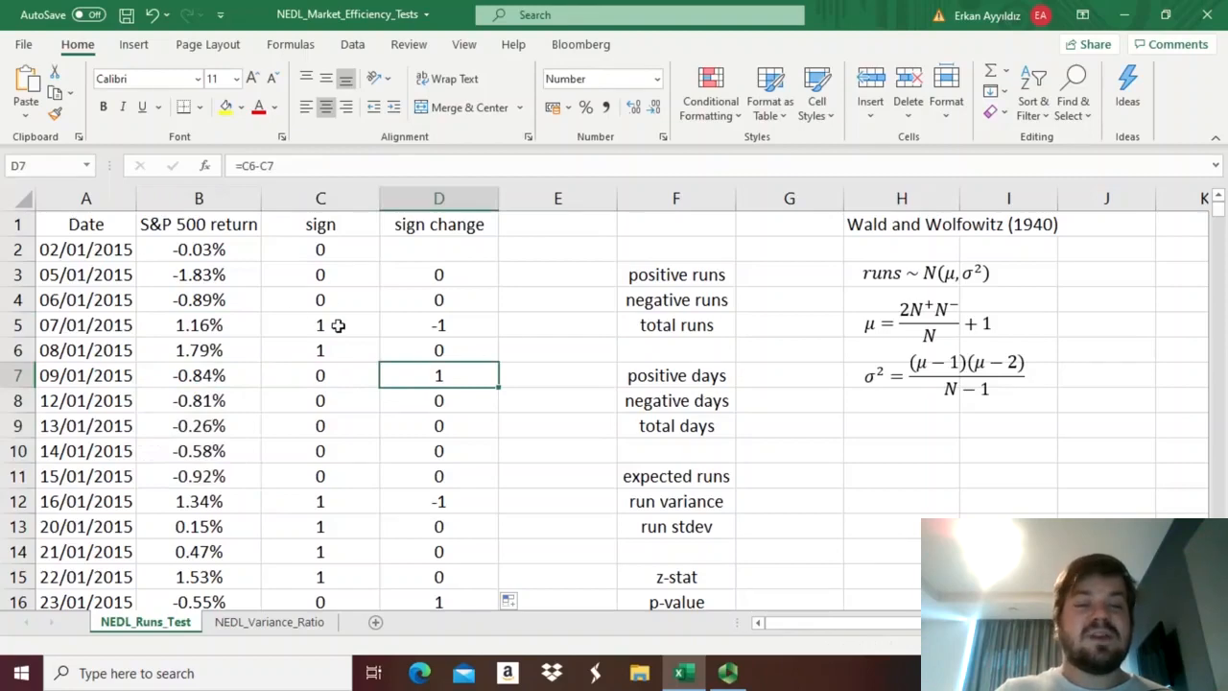
pyautogui.moveTo(327, 326); pyautogui.dragTo(323, 351)
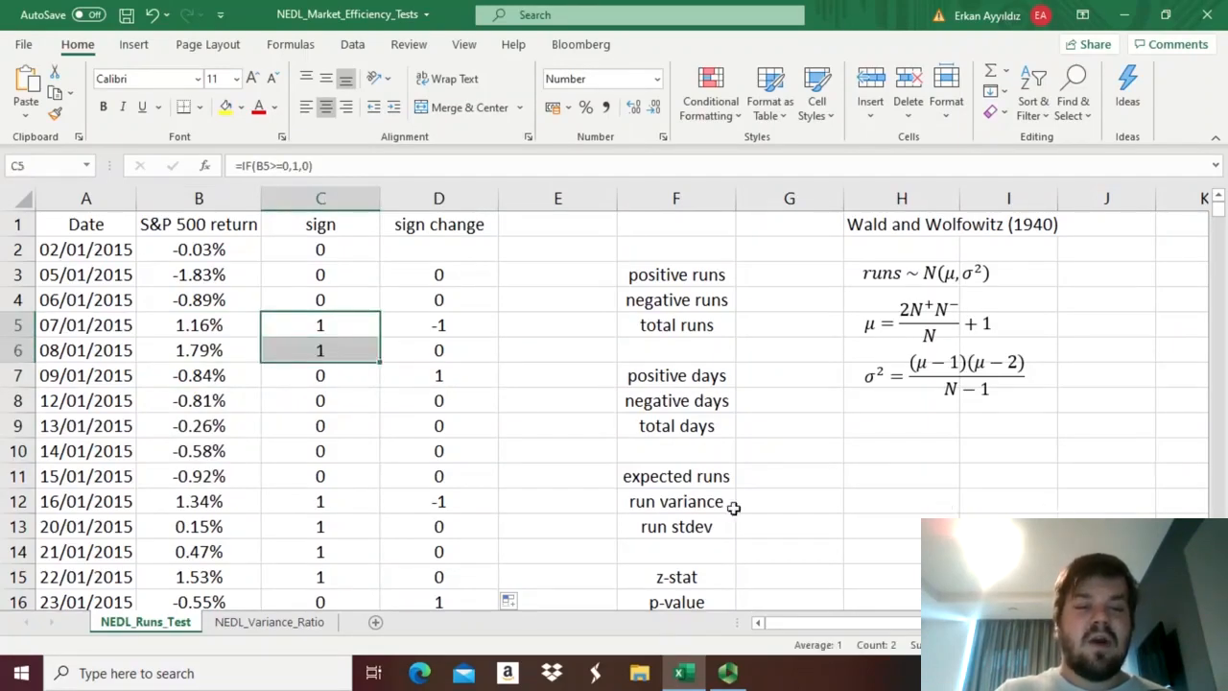
pyautogui.click(419, 381)
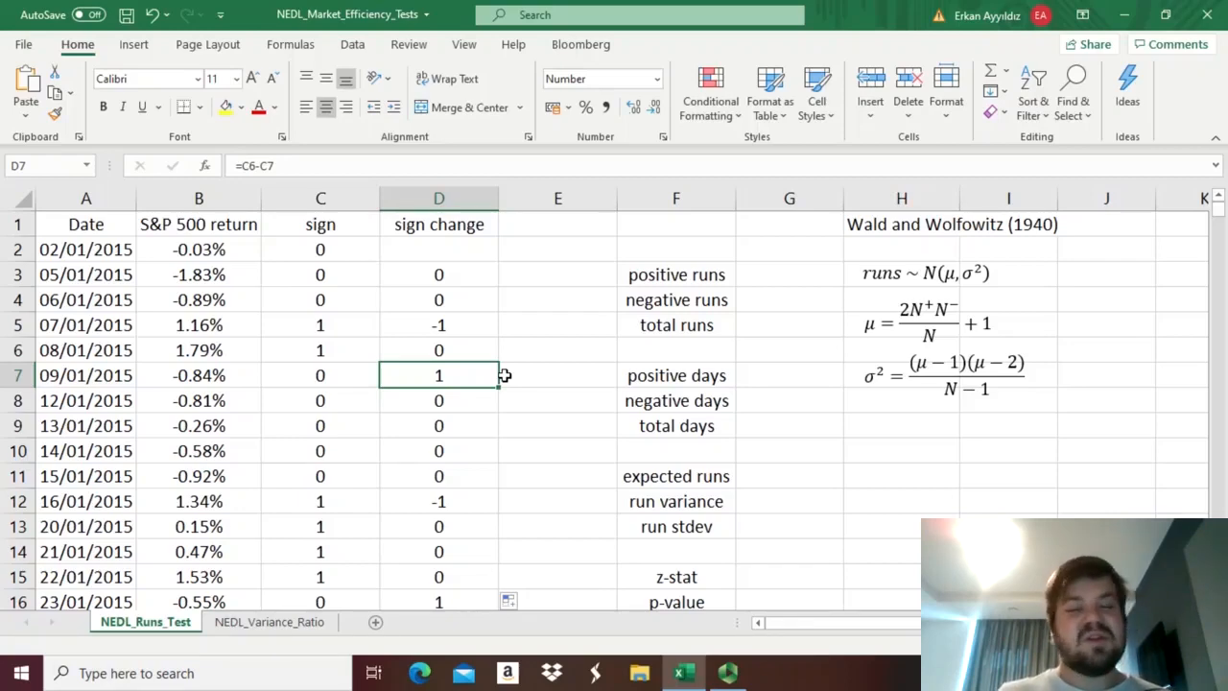
# - Go to the end of the sign change column and compare row 1260 with the last return and sign in row 1259
pyautogui.hotkey('ctrl', 'Down')
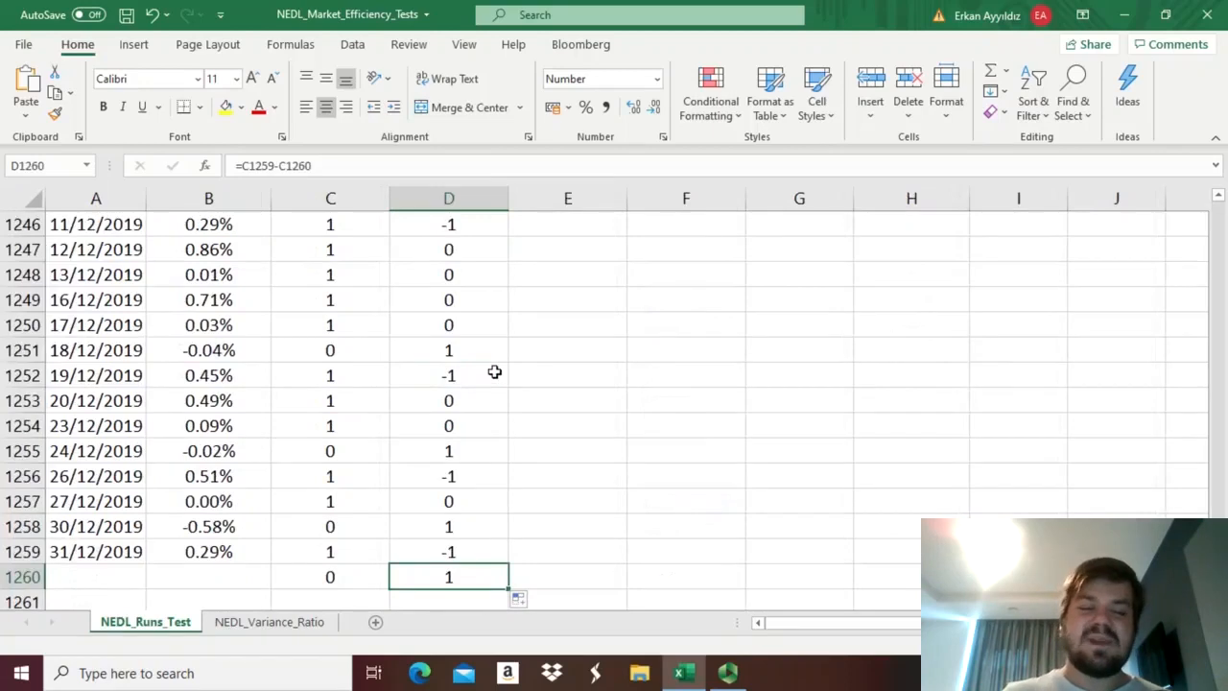
pyautogui.scroll(-2, 454, 419)
pyautogui.moveTo(345, 428); pyautogui.dragTo(430, 428)
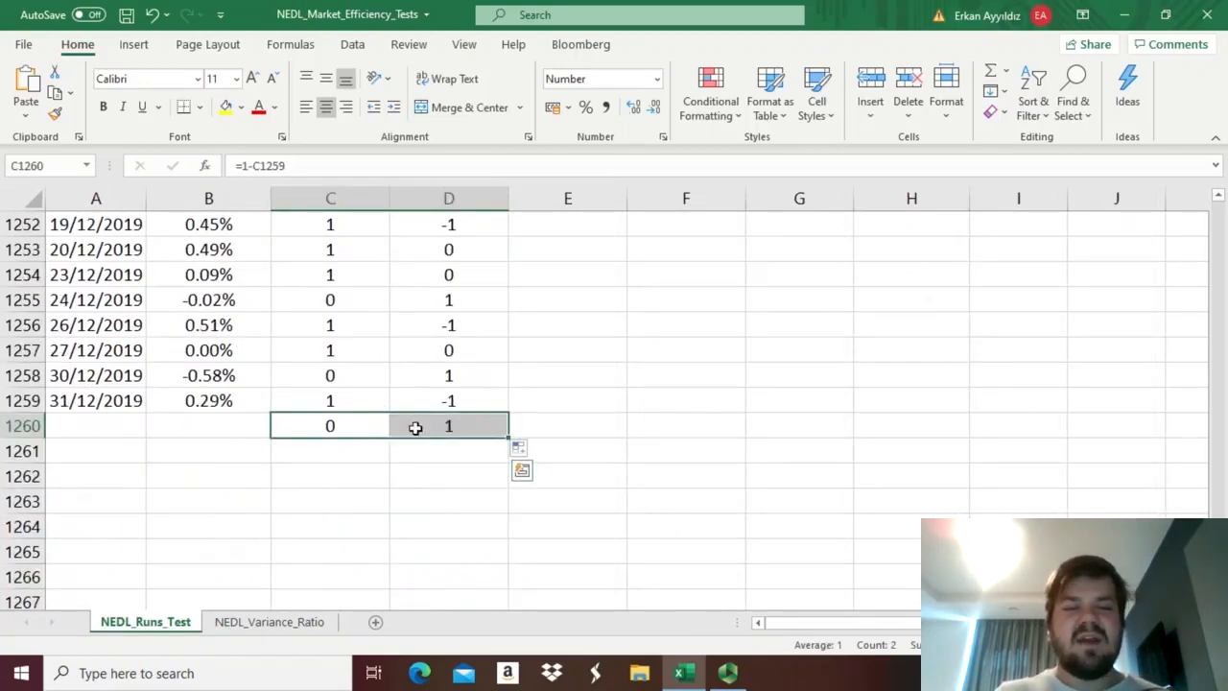
pyautogui.click(336, 399)
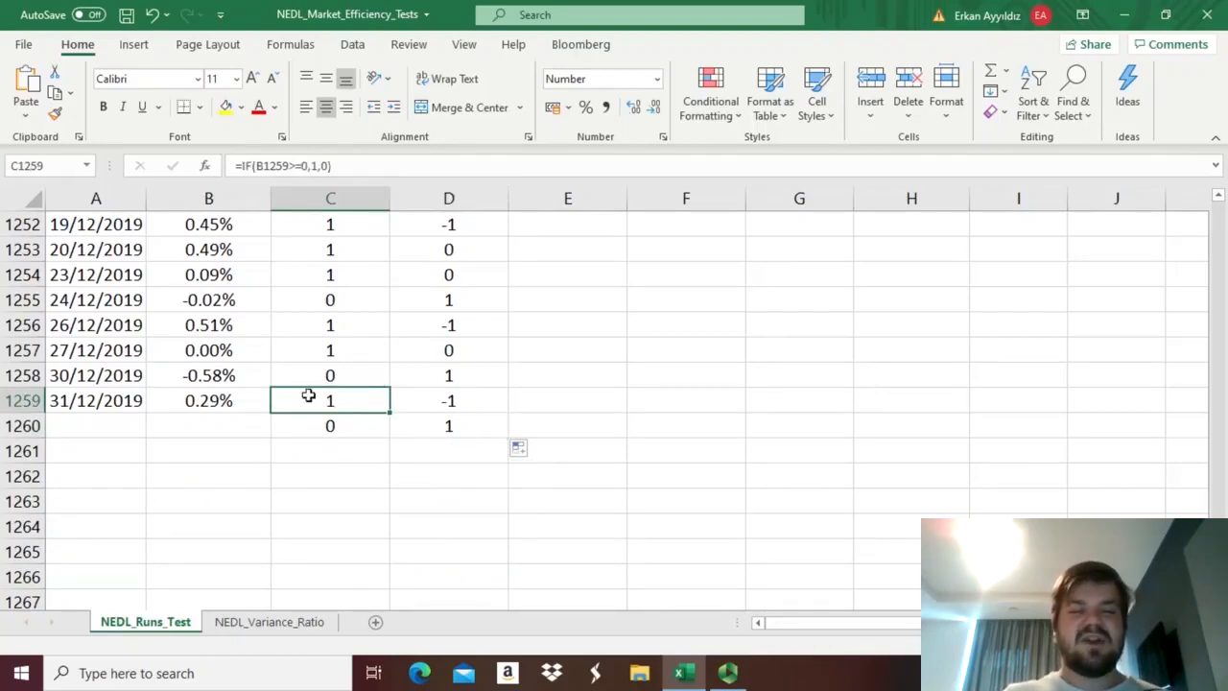
pyautogui.moveTo(342, 425); pyautogui.dragTo(451, 431)
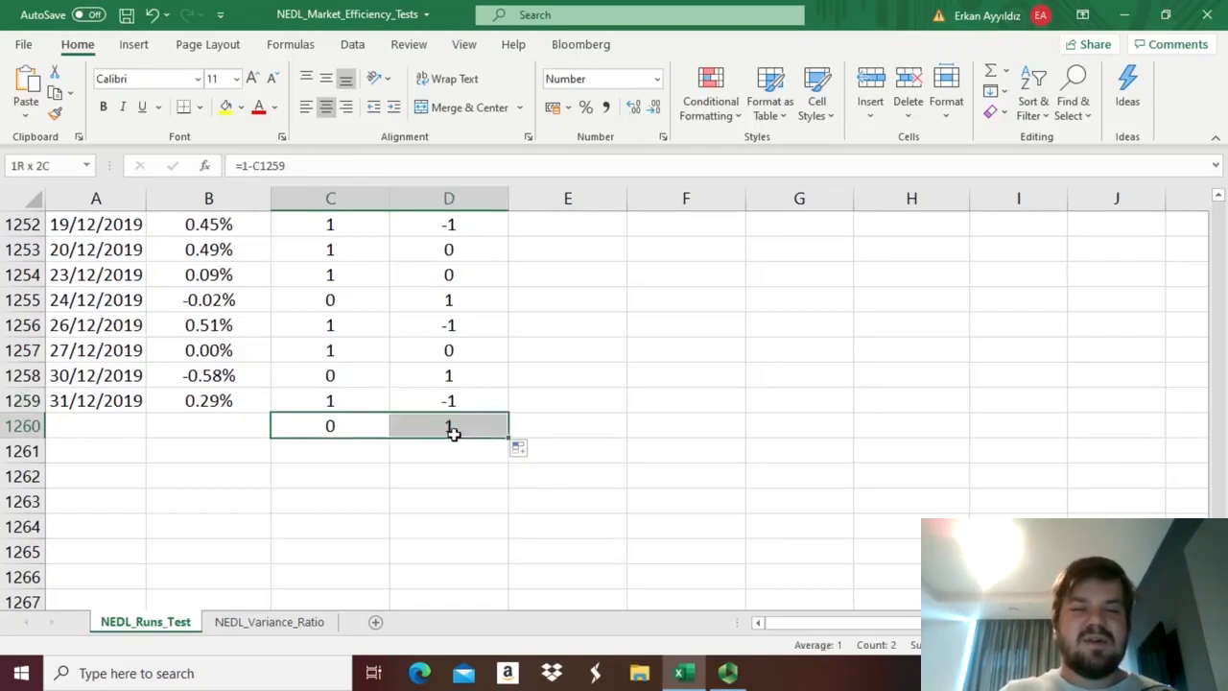
pyautogui.click(447, 425)
pyautogui.keyDown('ctrl'); pyautogui.click(331, 398); pyautogui.keyUp('ctrl')
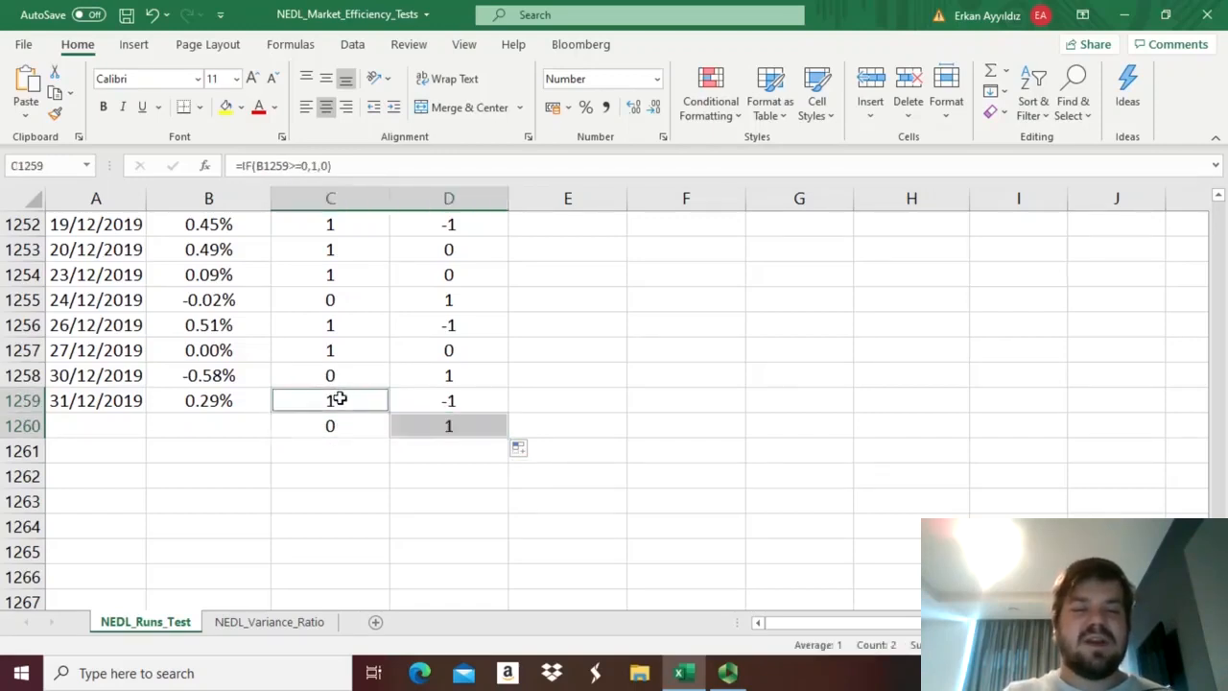
pyautogui.keyDown('ctrl'); pyautogui.click(228, 405); pyautogui.keyUp('ctrl')
pyautogui.click(450, 455)
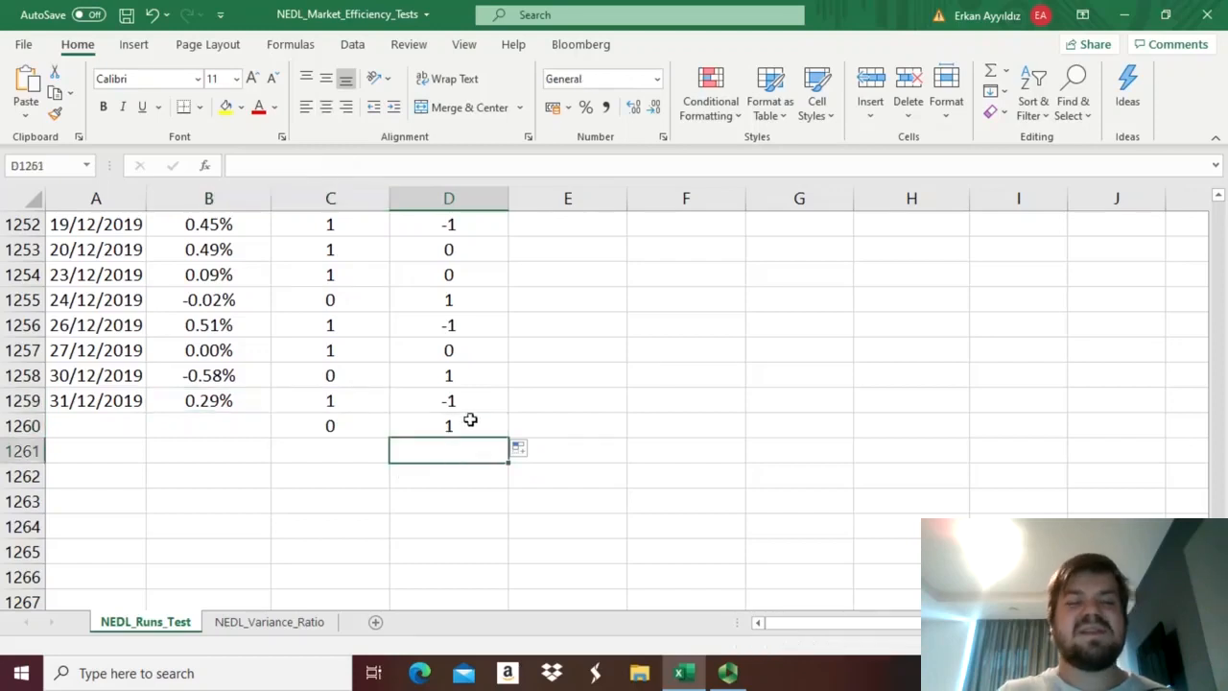
# - Count the positive runs in G3 with =COUNTIF(D3:D1260,1) on the sign change column
pyautogui.click(458, 409)
pyautogui.hotkey('ctrl', 'Up')
pyautogui.scroll(1, 457, 409)
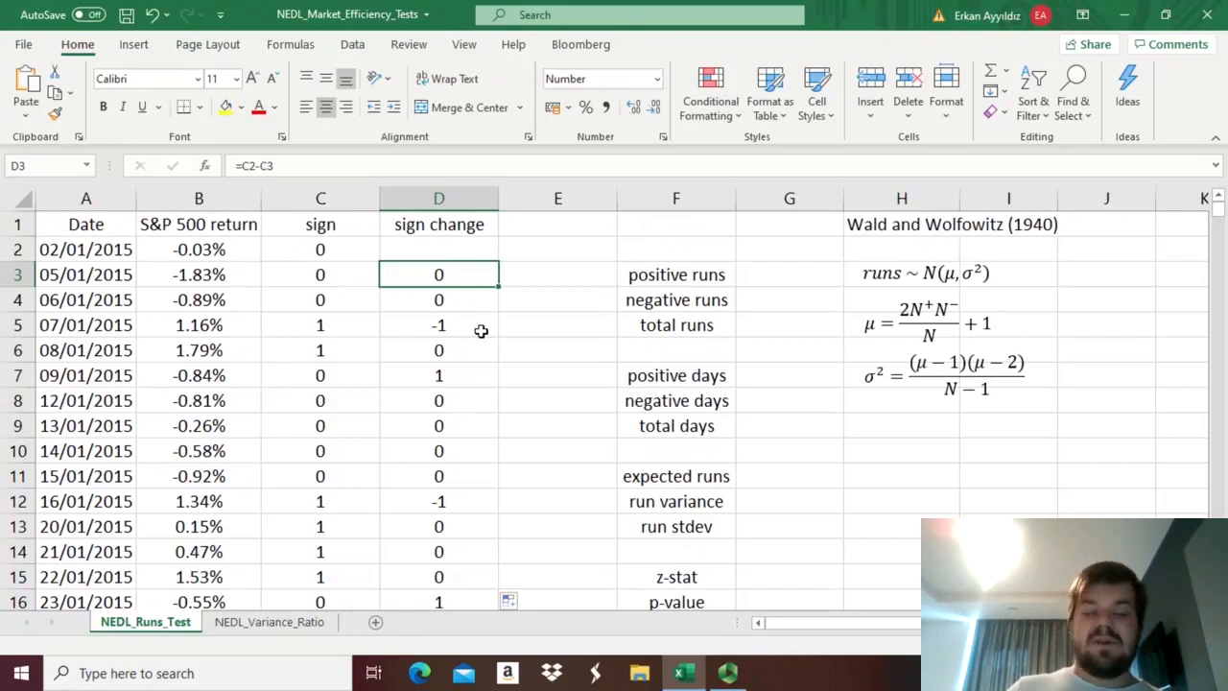
pyautogui.click(751, 276)
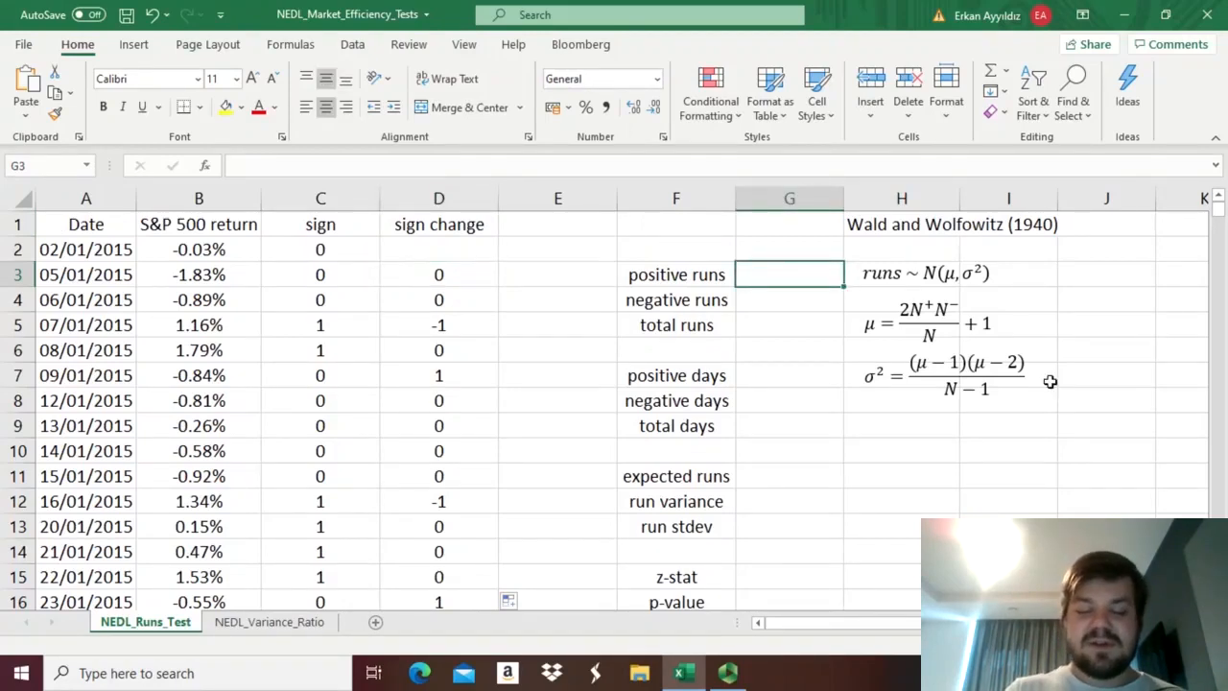
pyautogui.write('=COUNTI')
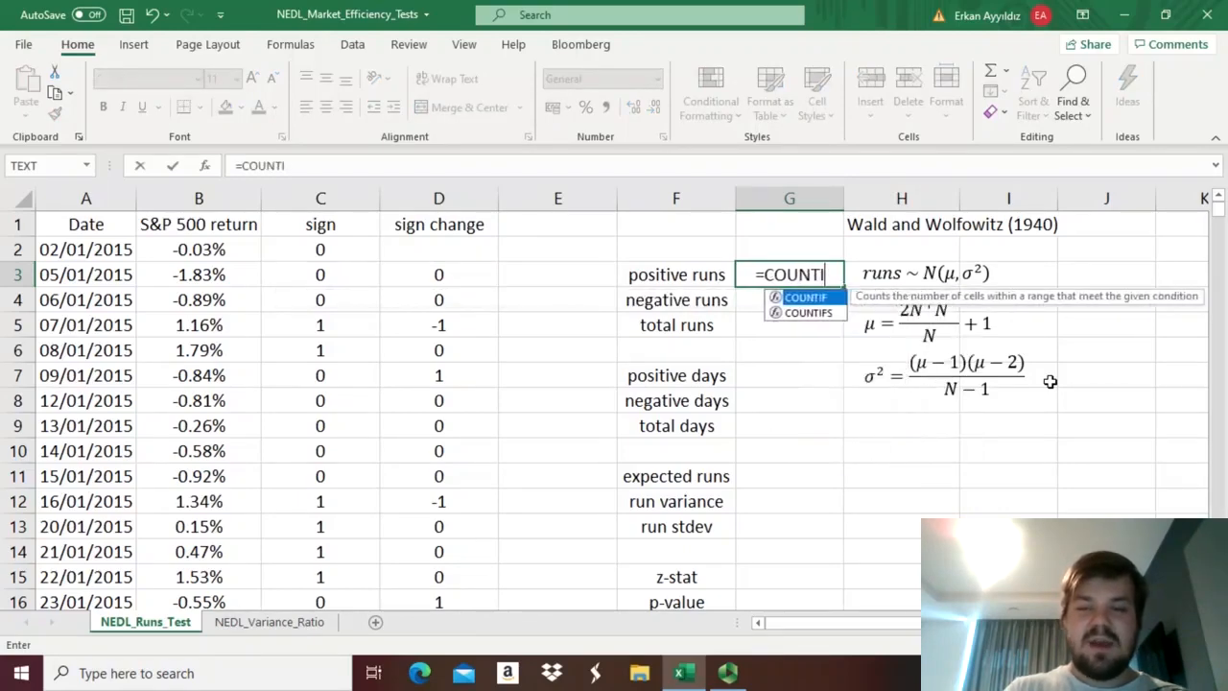
pyautogui.press('Tab')
pyautogui.click(408, 270)
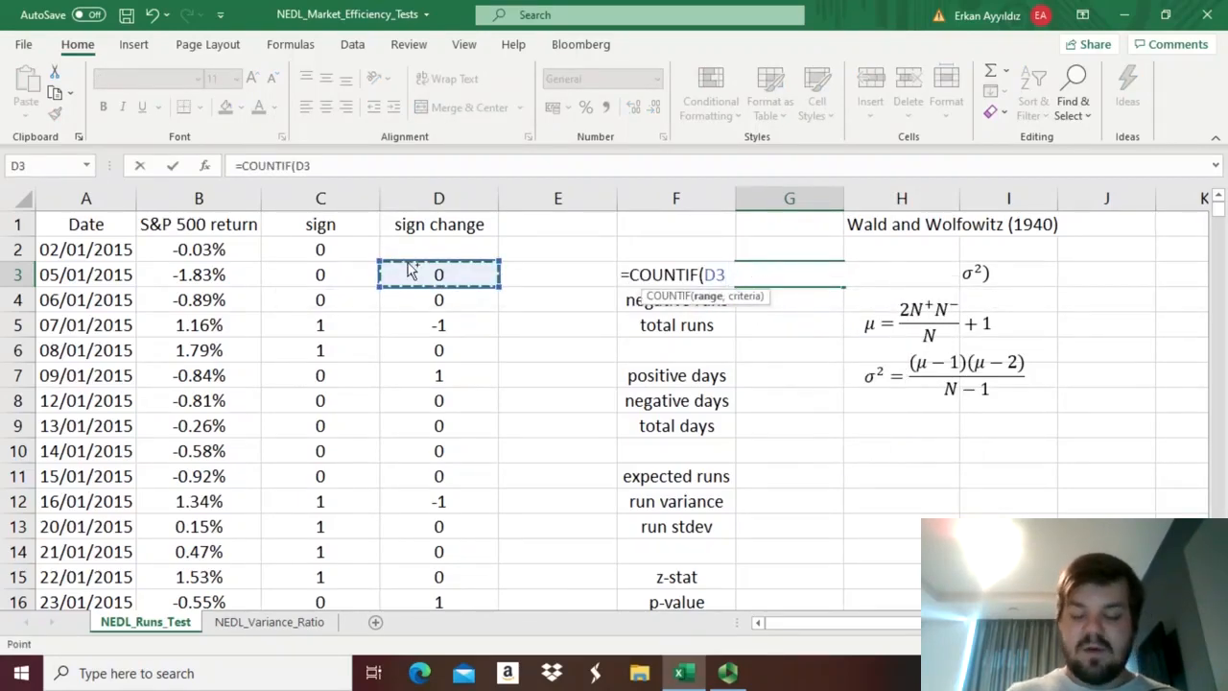
pyautogui.hotkey('ctrl', 'shift', 'Down')
pyautogui.click(376, 165)
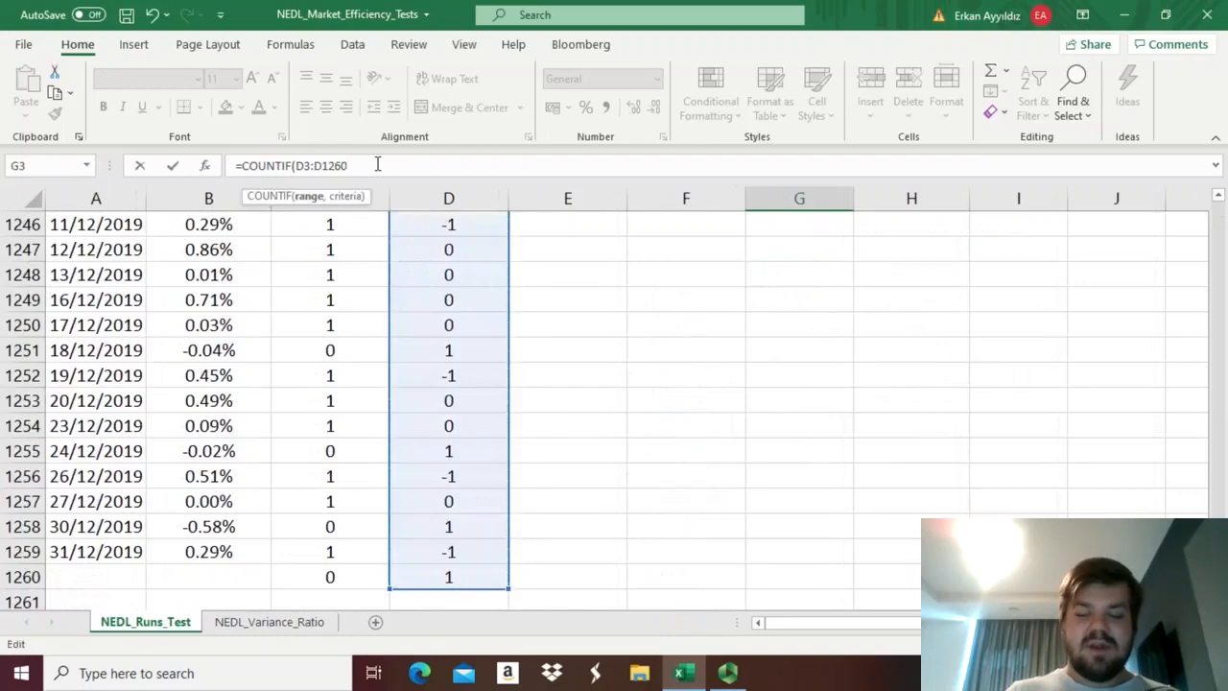
pyautogui.write(',1')
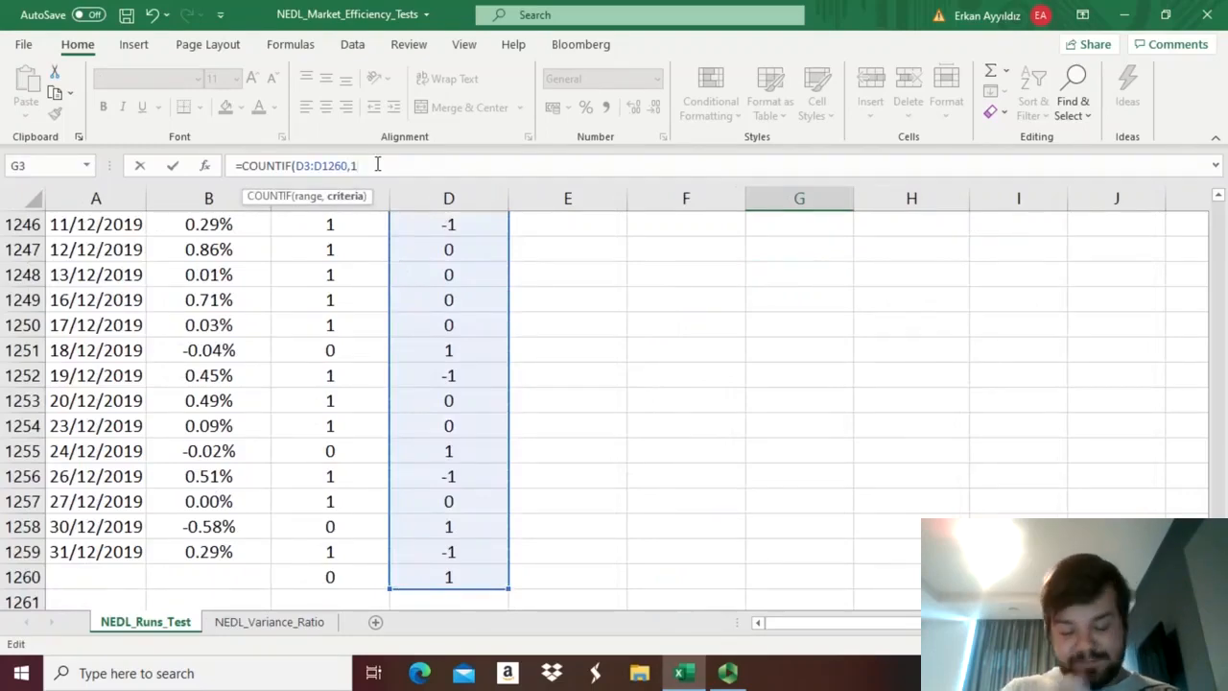
pyautogui.write(')')
pyautogui.hotkey('ctrl', 'Return')
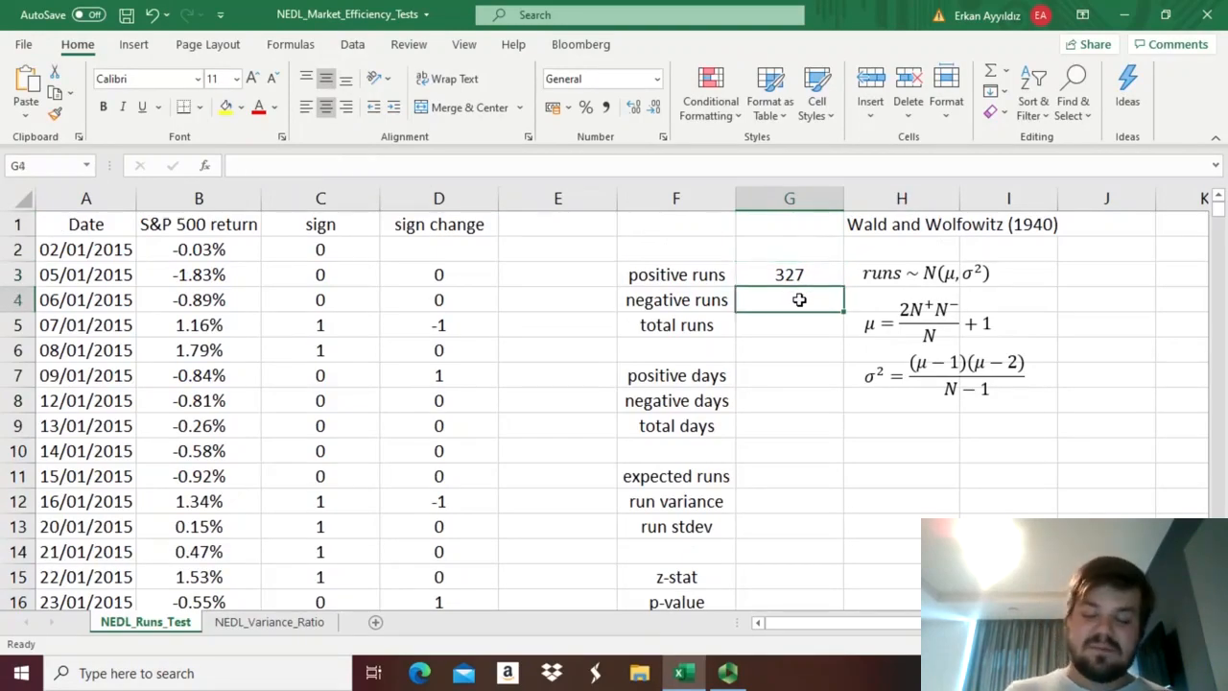
# - Count the negative runs in G4 with =COUNTIF(D3:D1260,-1) on the sign change column
pyautogui.write('=COUN')
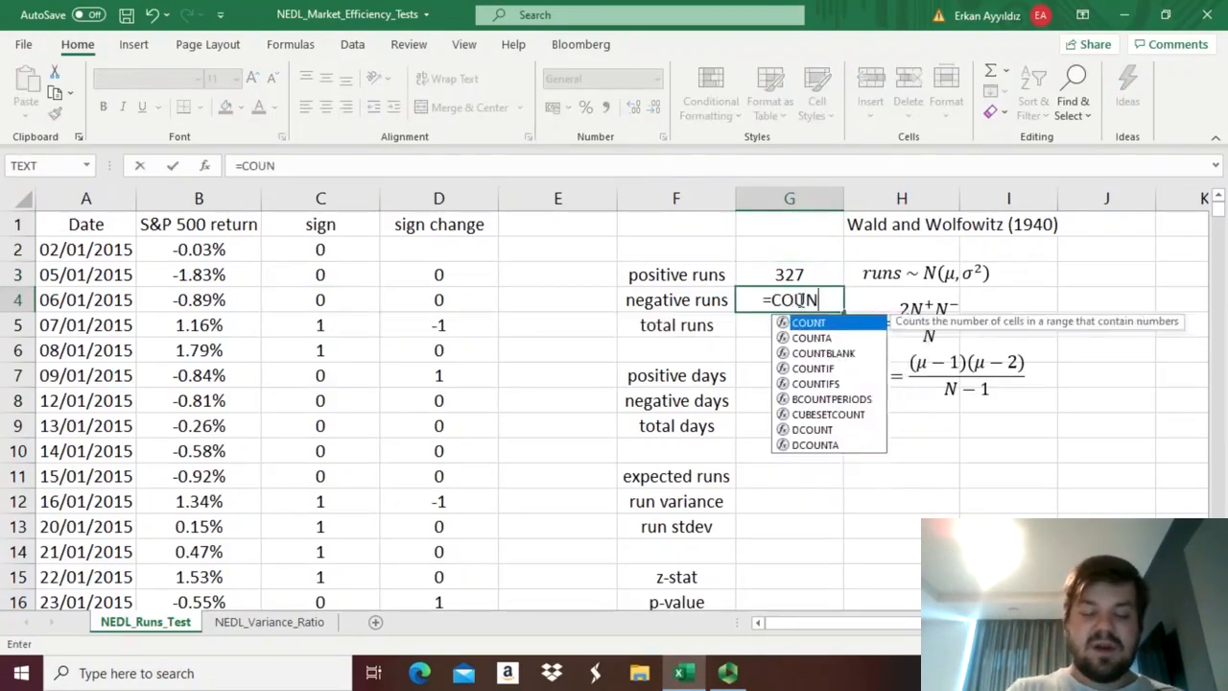
pyautogui.write('TIF(')
pyautogui.click(422, 279)
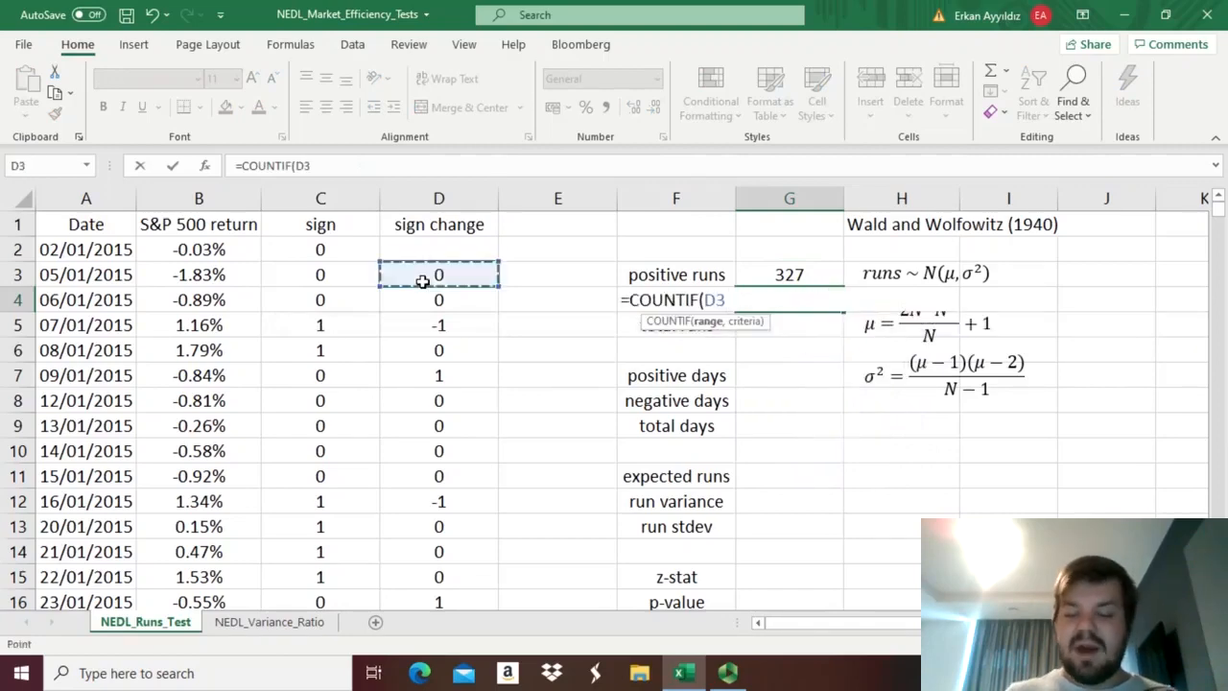
pyautogui.hotkey('ctrl', 'shift', 'Down')
pyautogui.write(',-1)')
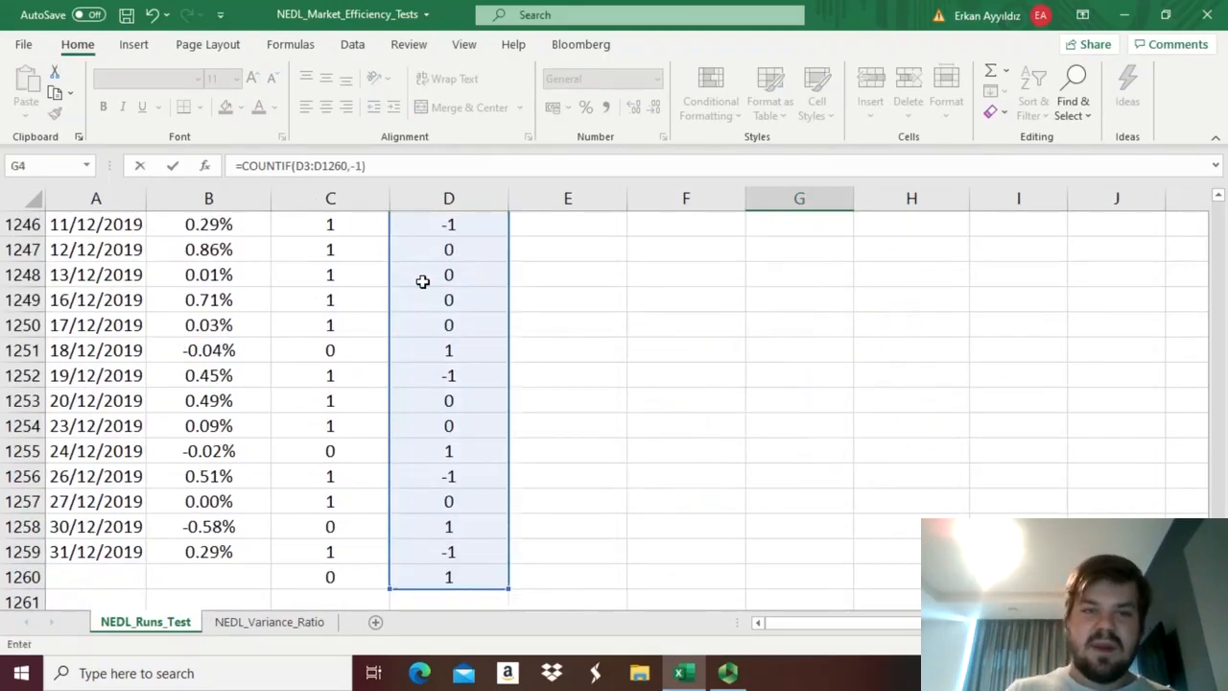
pyautogui.press('Return')
pyautogui.scroll(1, 422, 281)
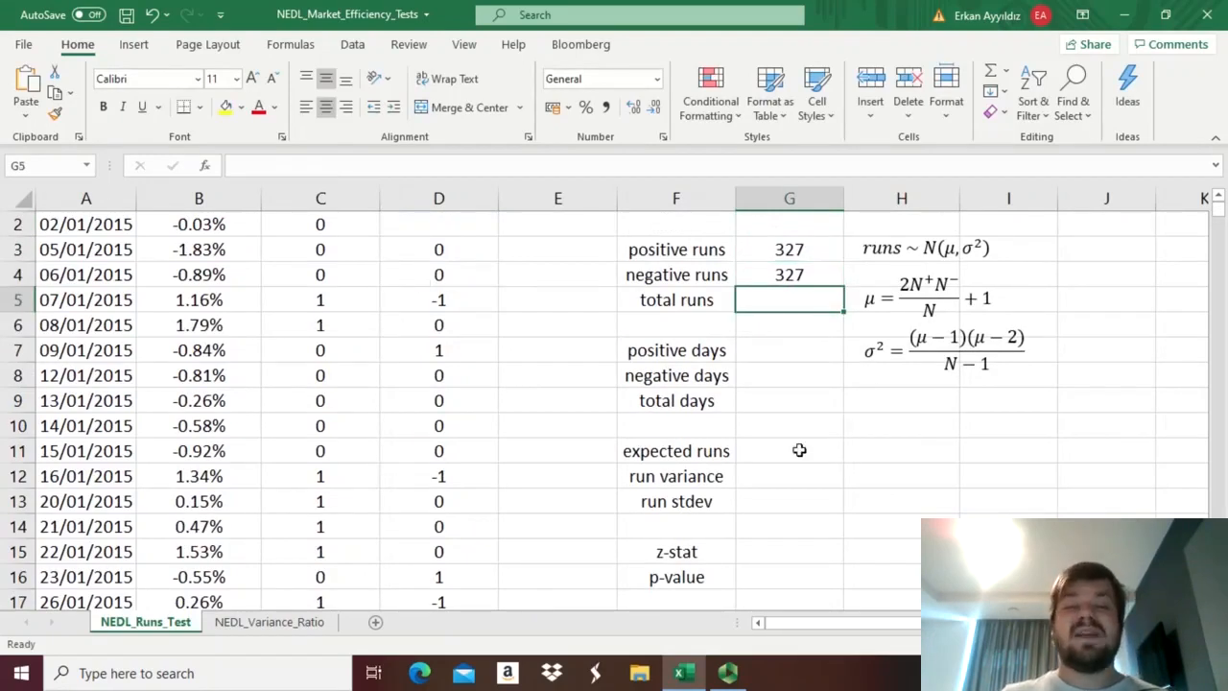
# - Calculate the total runs in G5 as the sum of positive and negative runs, =G3+G4
pyautogui.scroll(1, 797, 450)
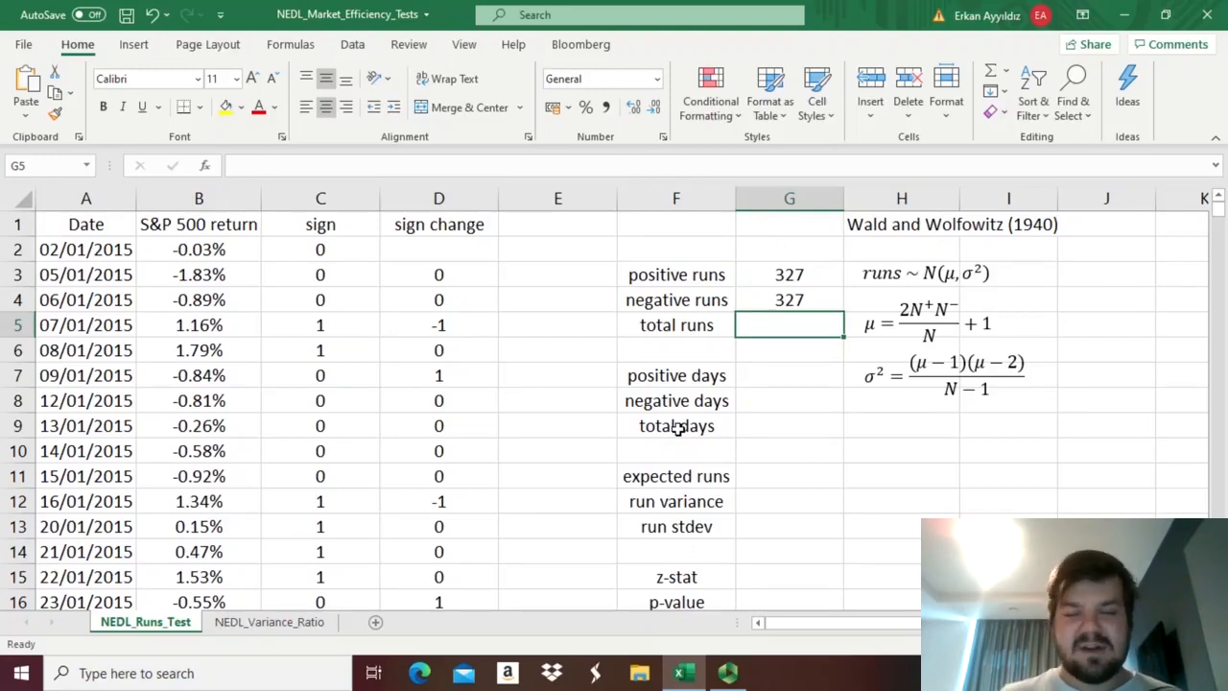
pyautogui.write('=')
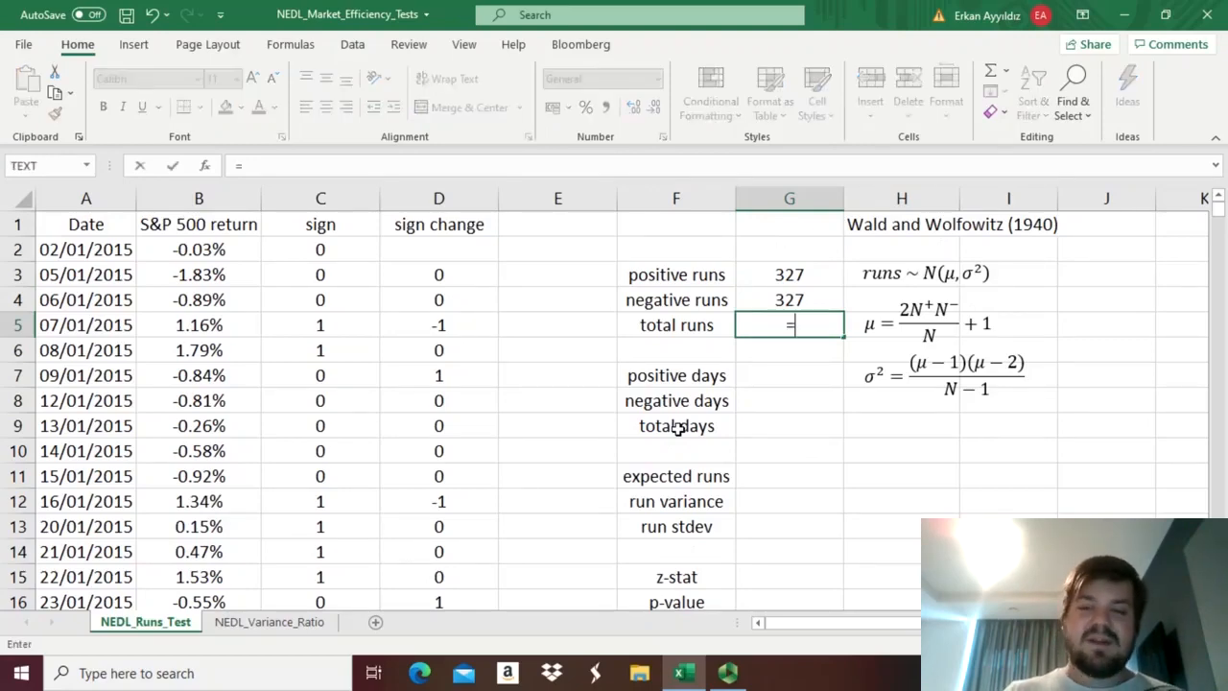
pyautogui.click(782, 273)
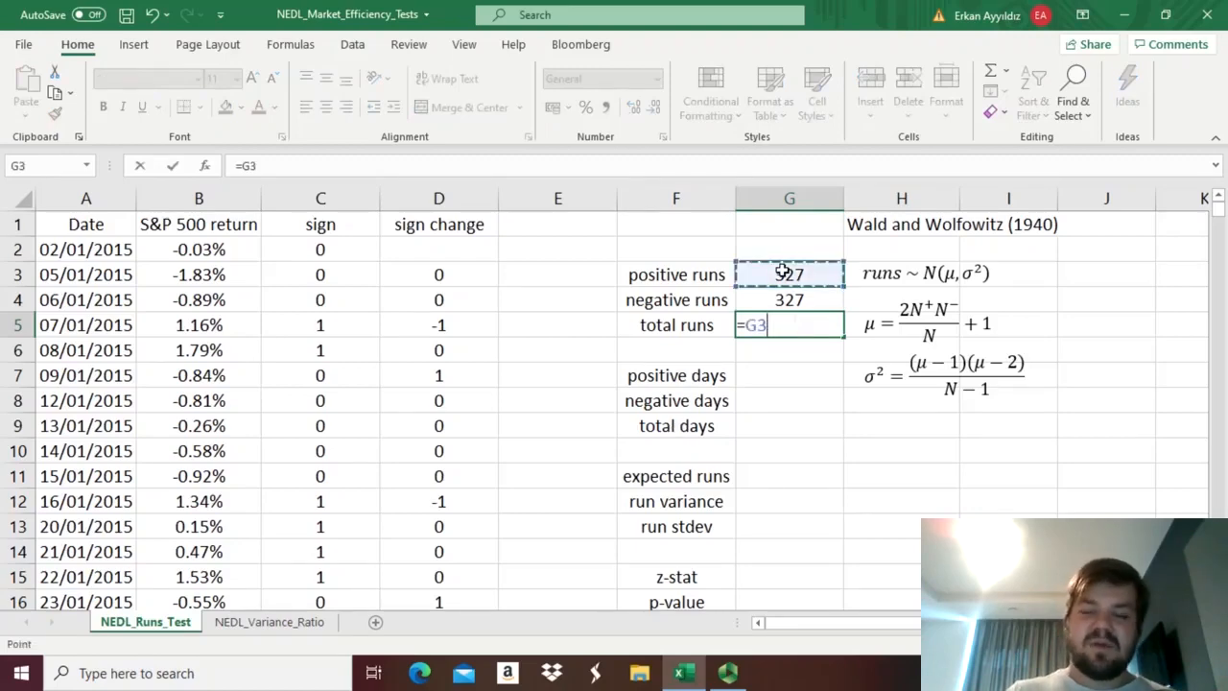
pyautogui.write('+')
pyautogui.click(794, 297)
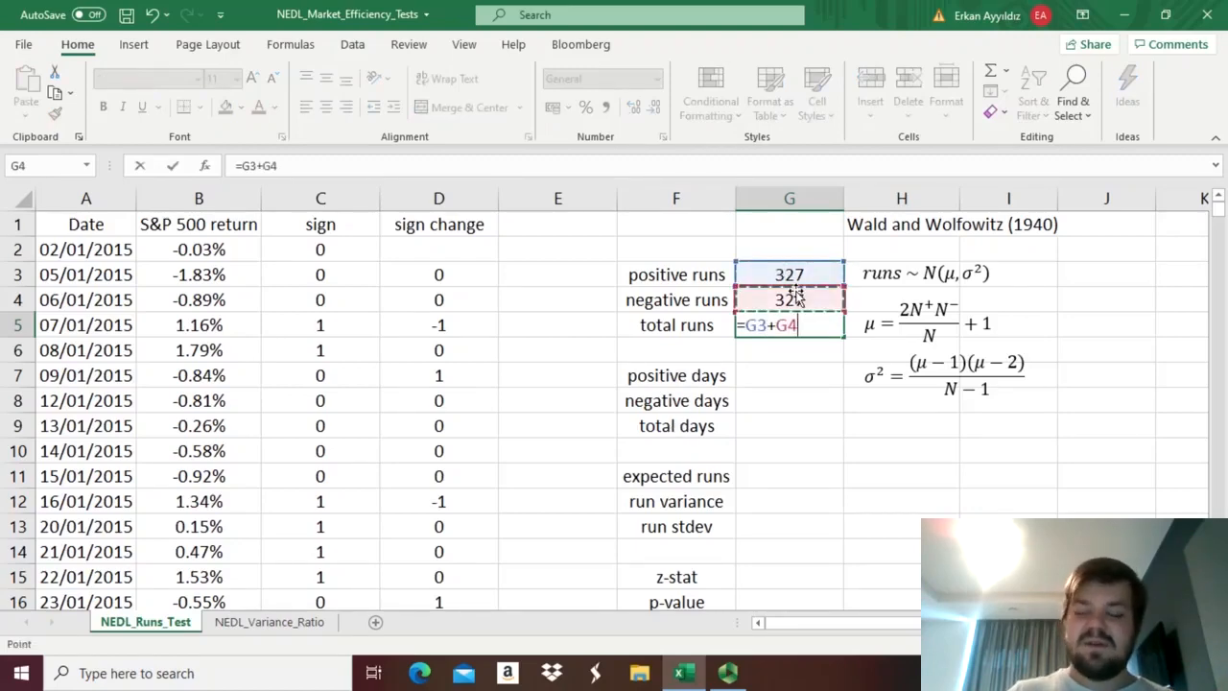
pyautogui.press('Return')
pyautogui.press('Up')
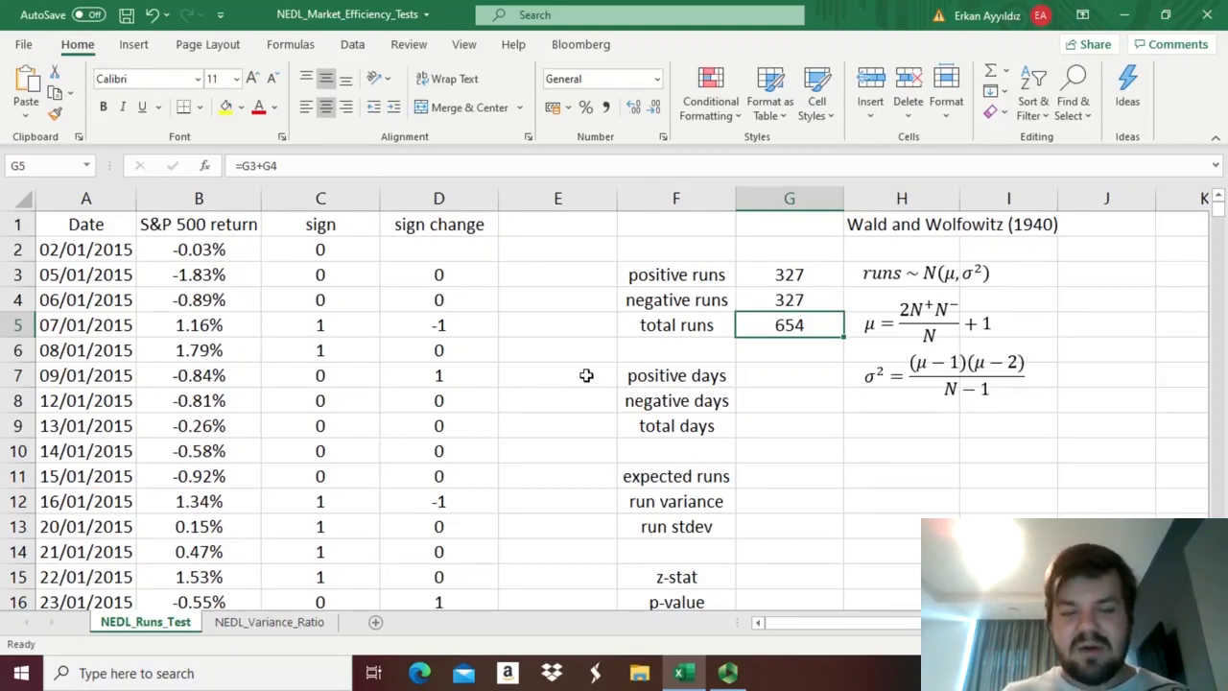
# - Count the positive days in G7 from the S&P 500 returns with =COUNTIF(B2:B1259,">=0")
pyautogui.click(778, 381)
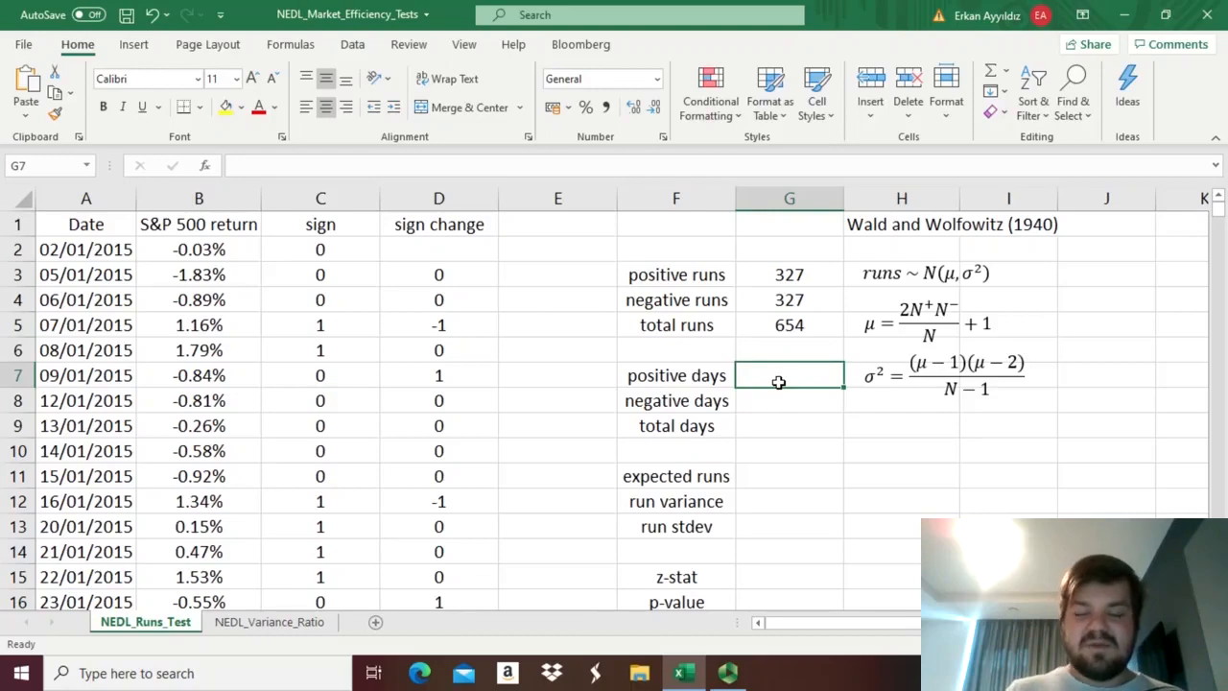
pyautogui.write('=COUNTIF(')
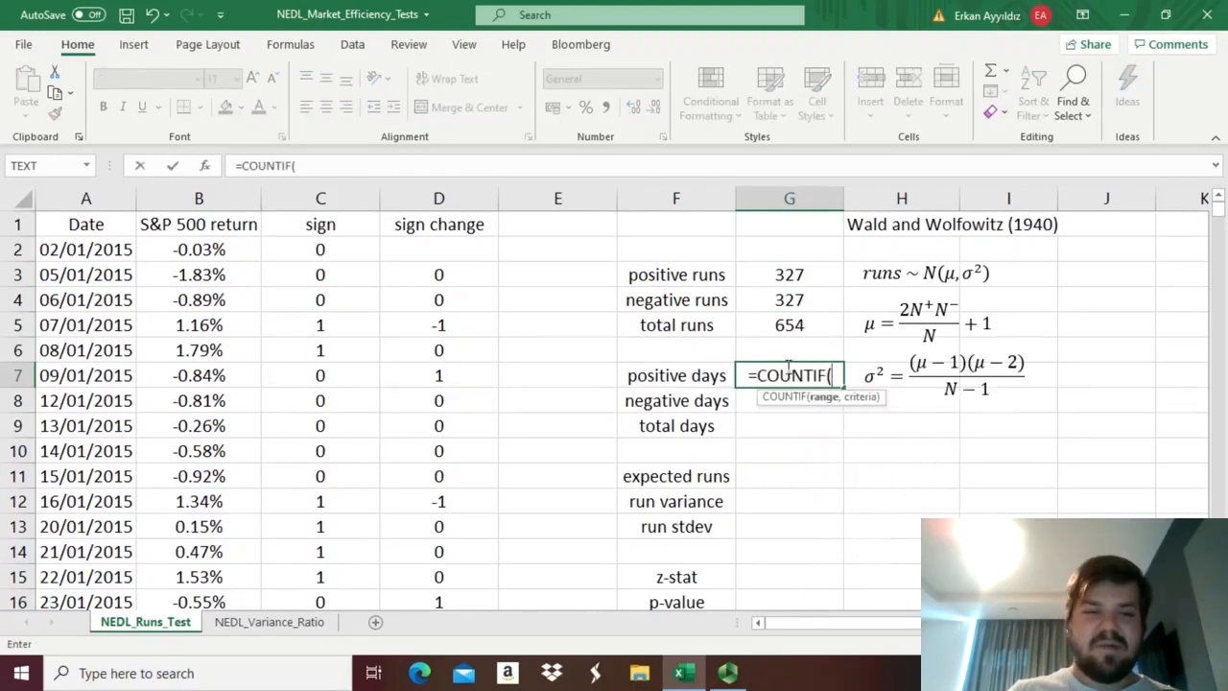
pyautogui.click(186, 250)
pyautogui.hotkey('ctrl', 'shift', 'Down')
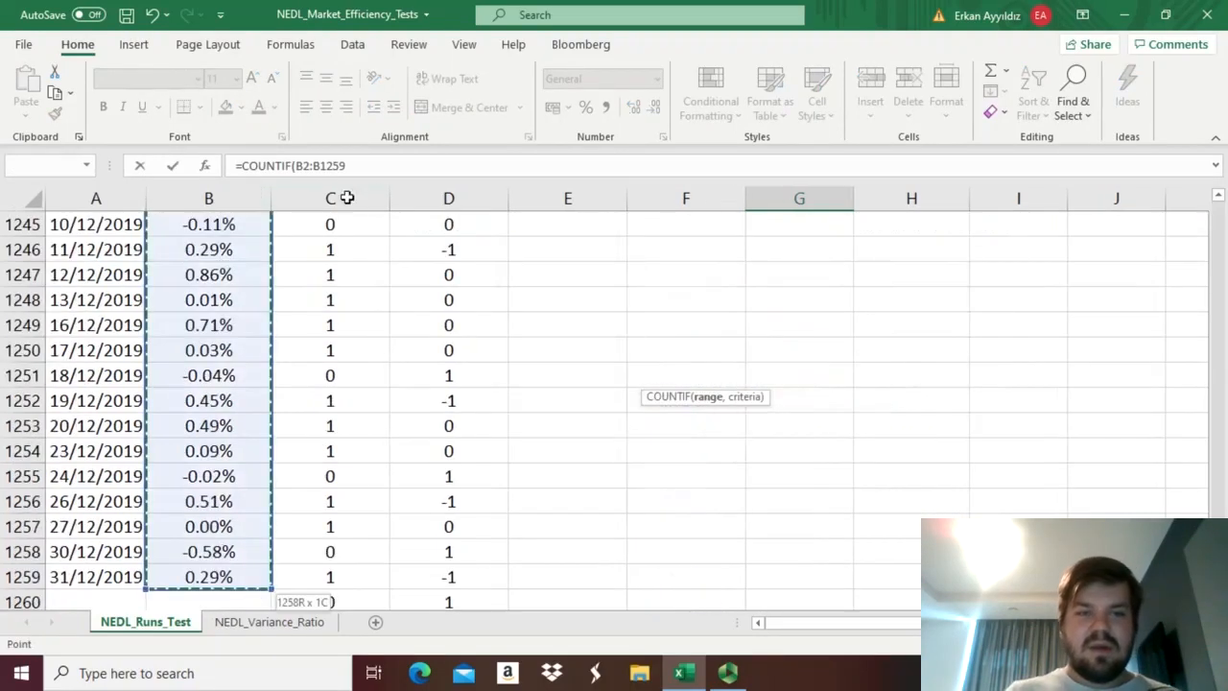
pyautogui.write(',')
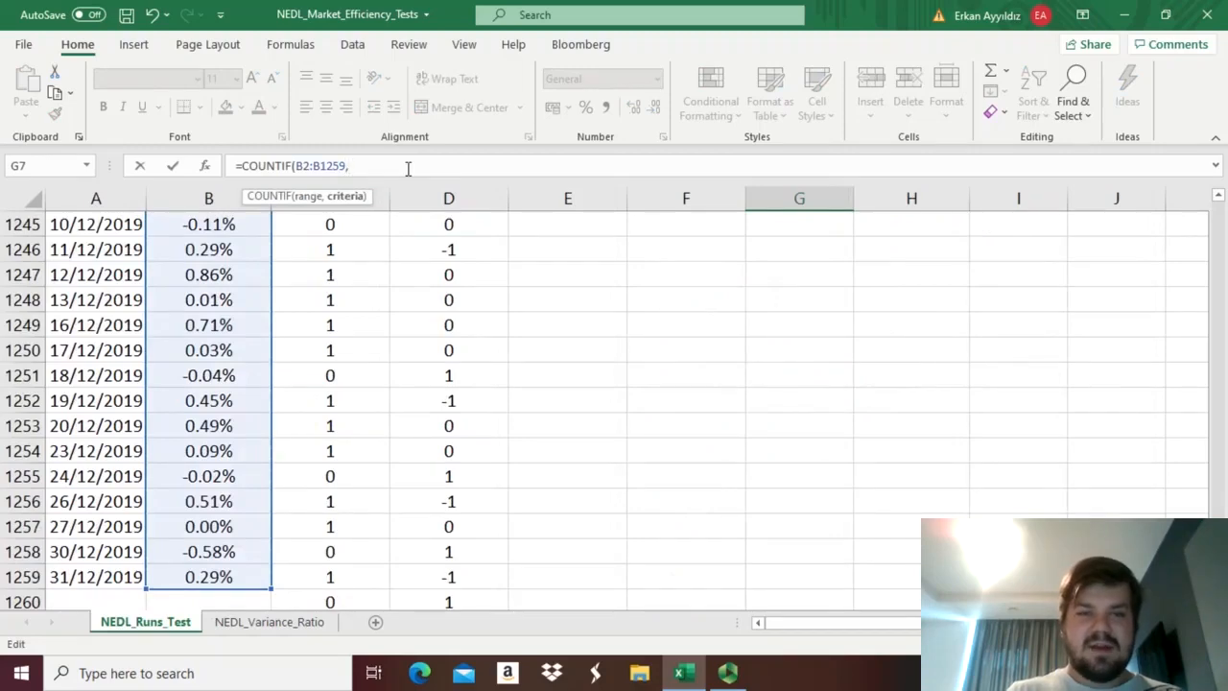
pyautogui.write('">=0')
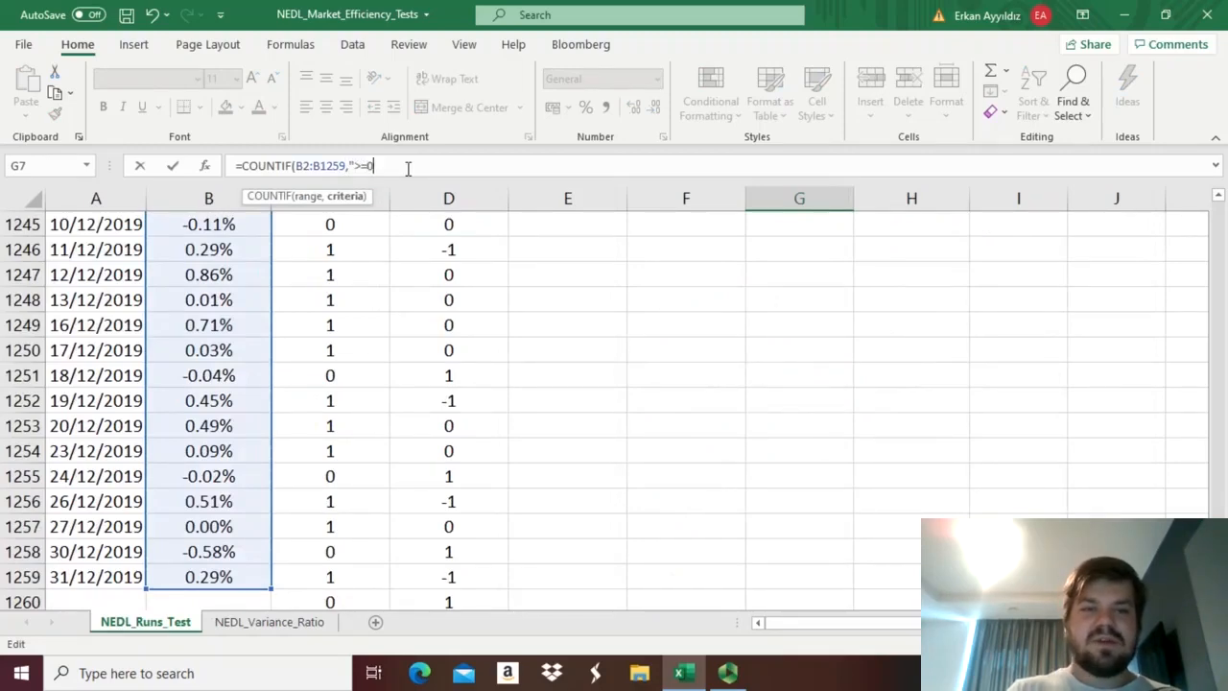
pyautogui.write('")')
pyautogui.press('Return')
pyautogui.press('Up')
pyautogui.press('Up')
pyautogui.press('Up')
pyautogui.press('Down')
pyautogui.press('Down')
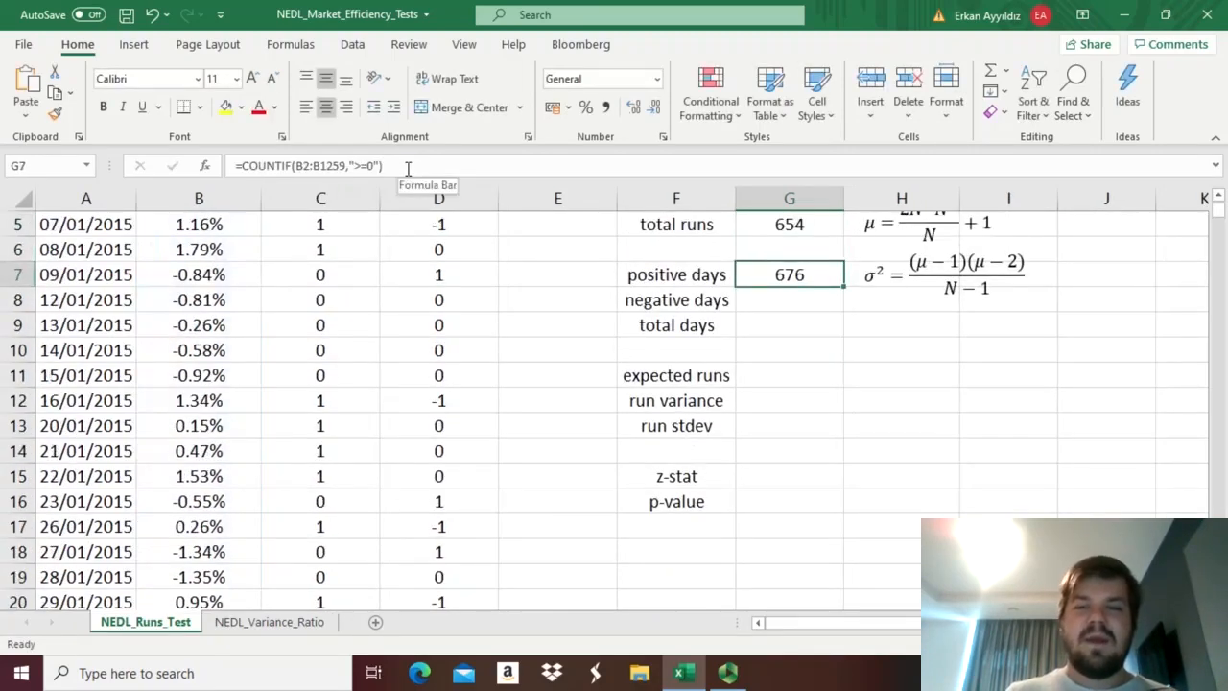
# - Count the negative days in G8 from the S&P 500 returns with =COUNTIF(B2:B1259,"<0")
pyautogui.scroll(2, 595, 384)
pyautogui.click(788, 400)
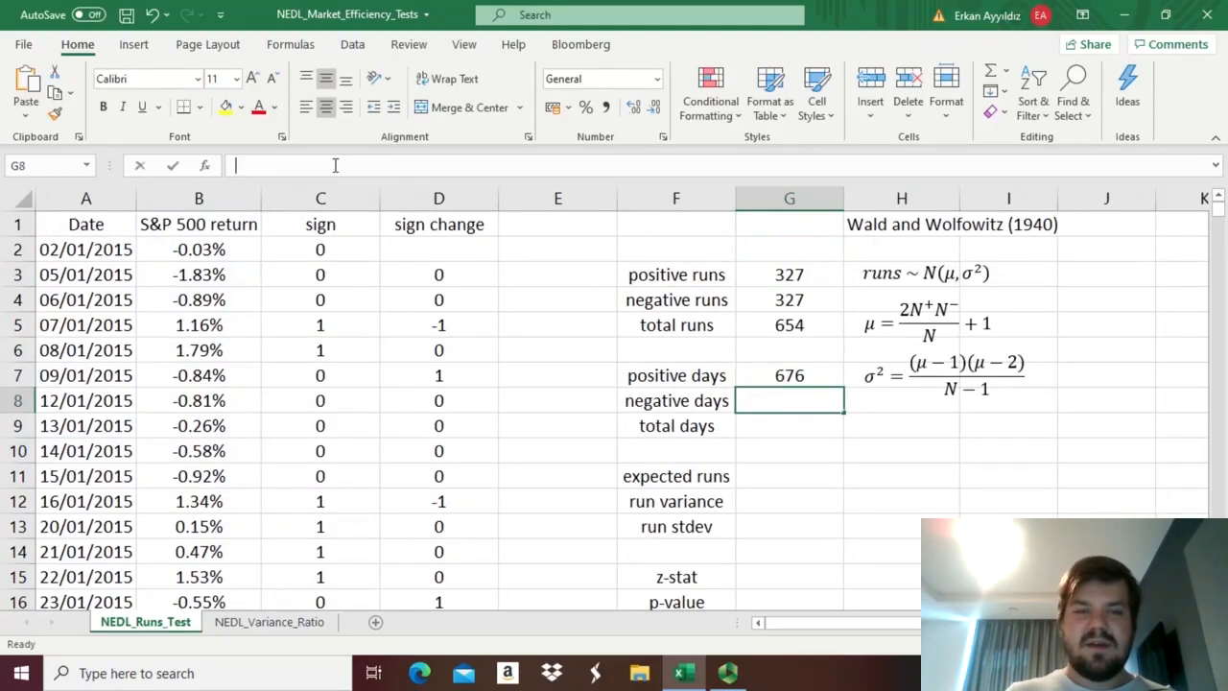
pyautogui.write('=COUNTIF(')
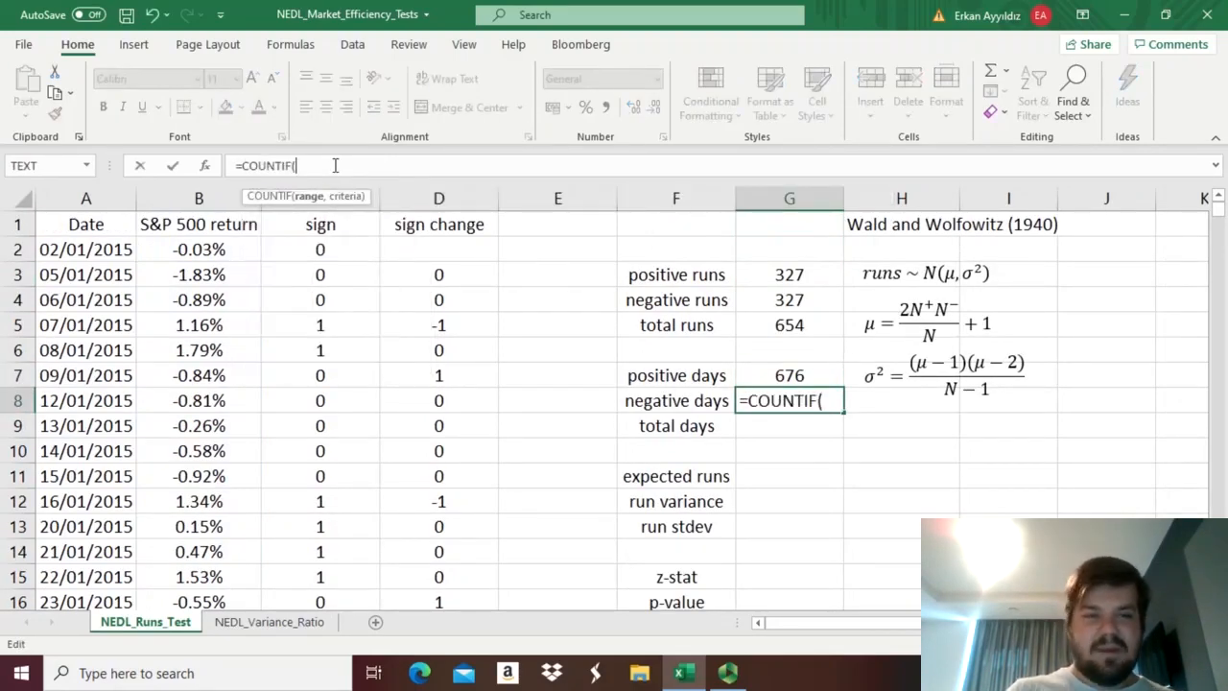
pyautogui.click(219, 251)
pyautogui.hotkey('ctrl', 'shift', 'Down')
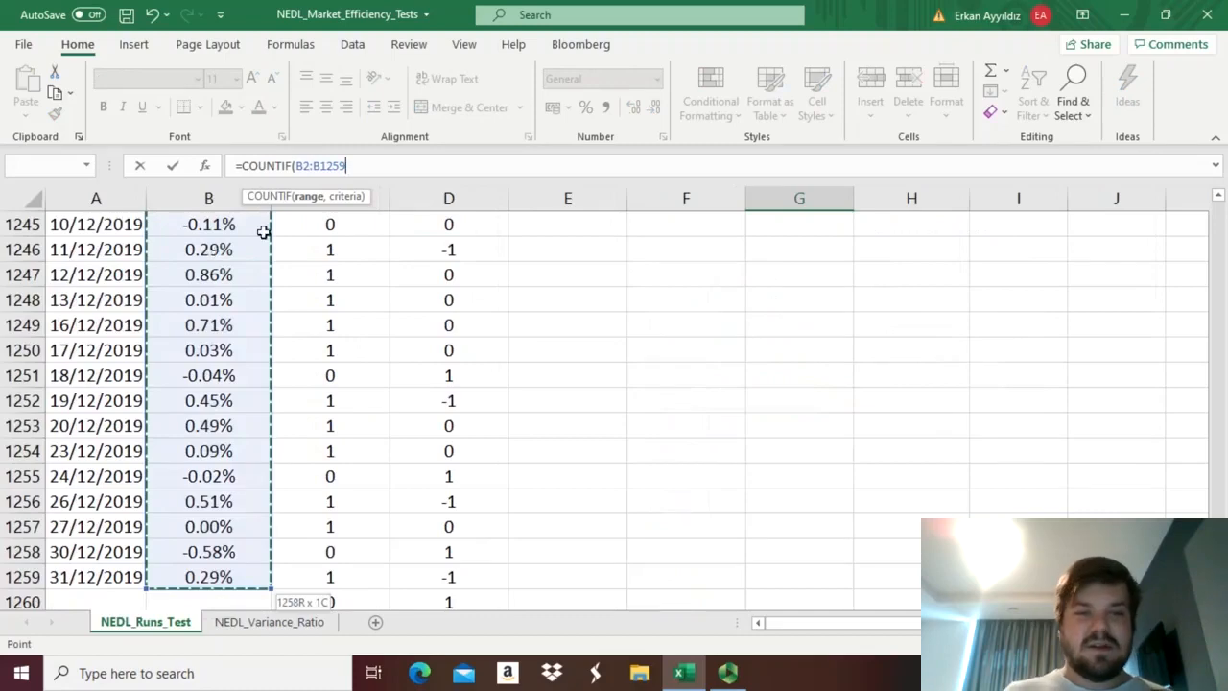
pyautogui.write(',"<0")')
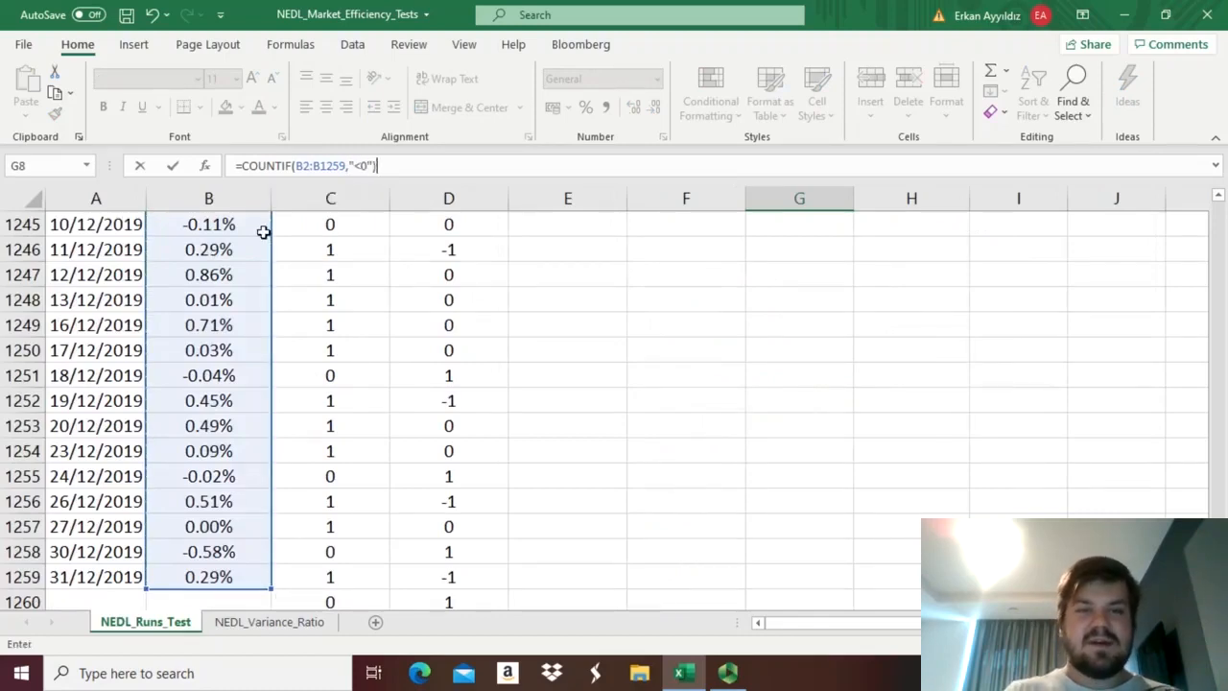
pyautogui.press('Return')
pyautogui.press('Up')
pyautogui.press('Up')
pyautogui.press('Up')
pyautogui.press('Up')
pyautogui.press('Up')
pyautogui.press('Up')
pyautogui.press('Up')
# - Compare the positive and negative day counts in G7 and G8 with the run counts in G3 and G4
pyautogui.click(786, 380)
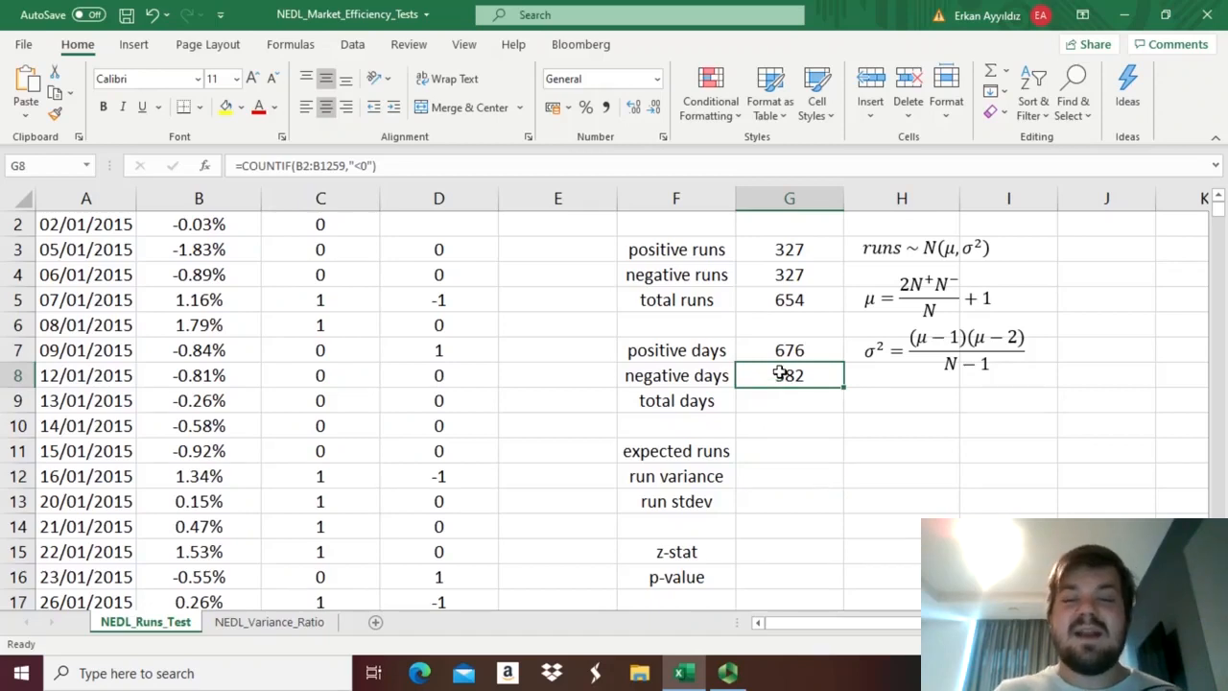
pyautogui.click(755, 353)
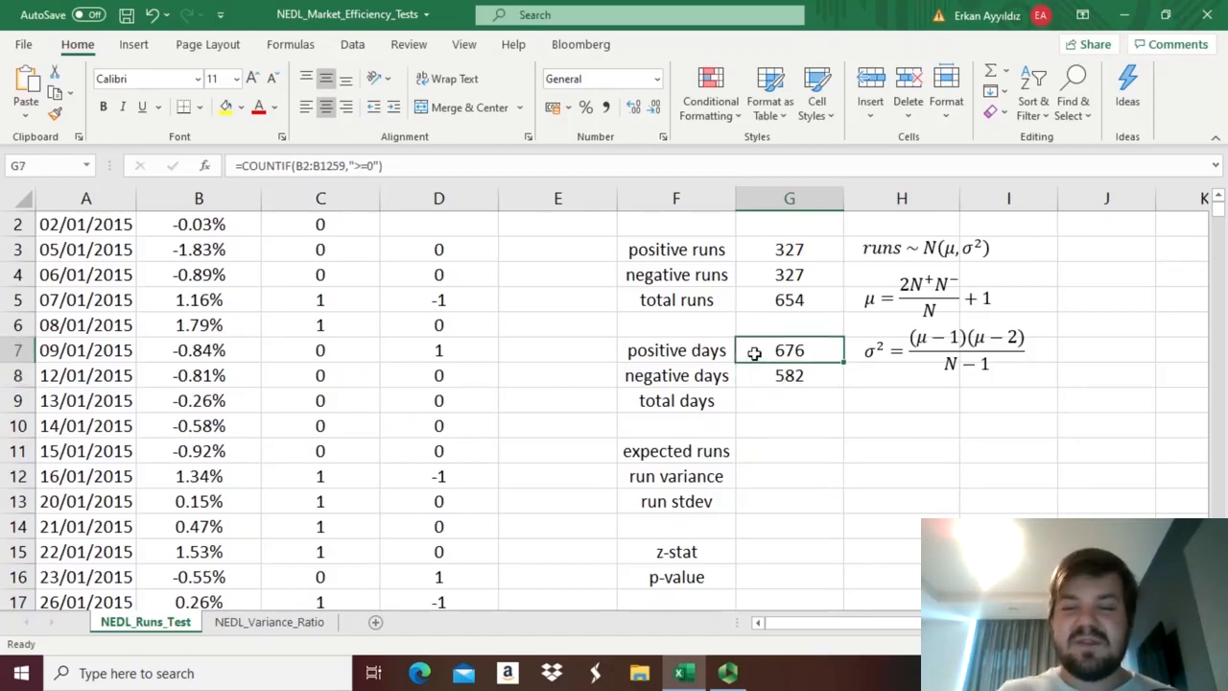
pyautogui.click(761, 252)
pyautogui.moveTo(760, 252); pyautogui.dragTo(764, 273)
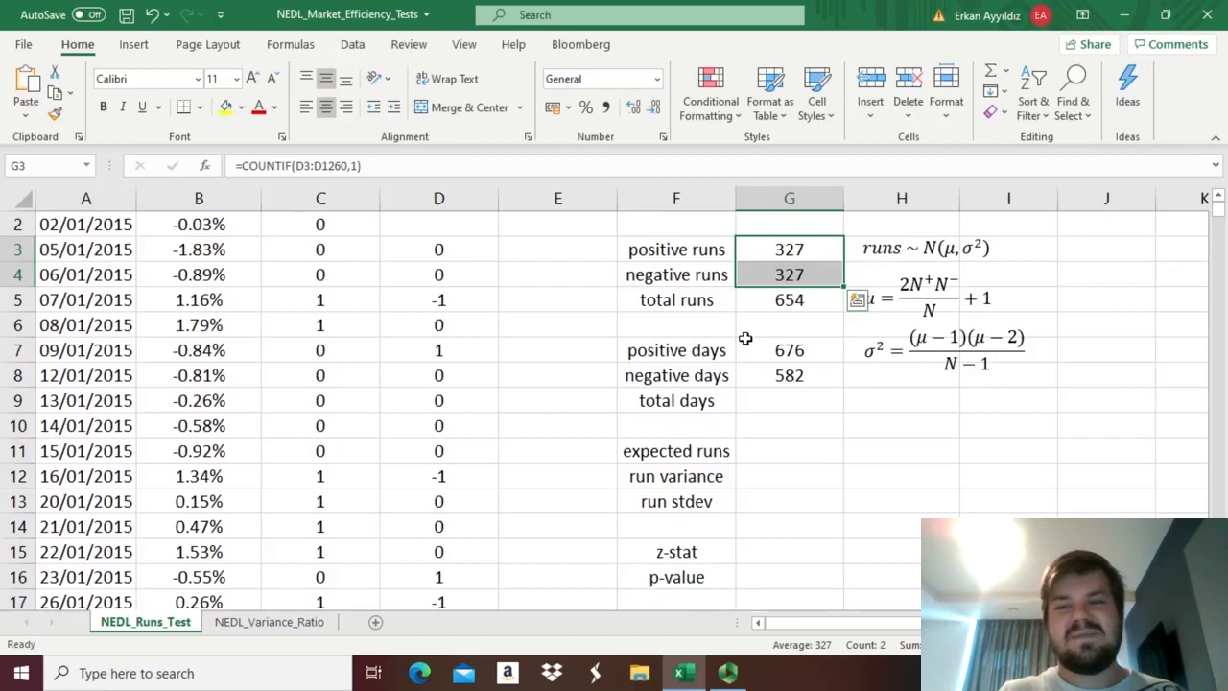
pyautogui.click(753, 374)
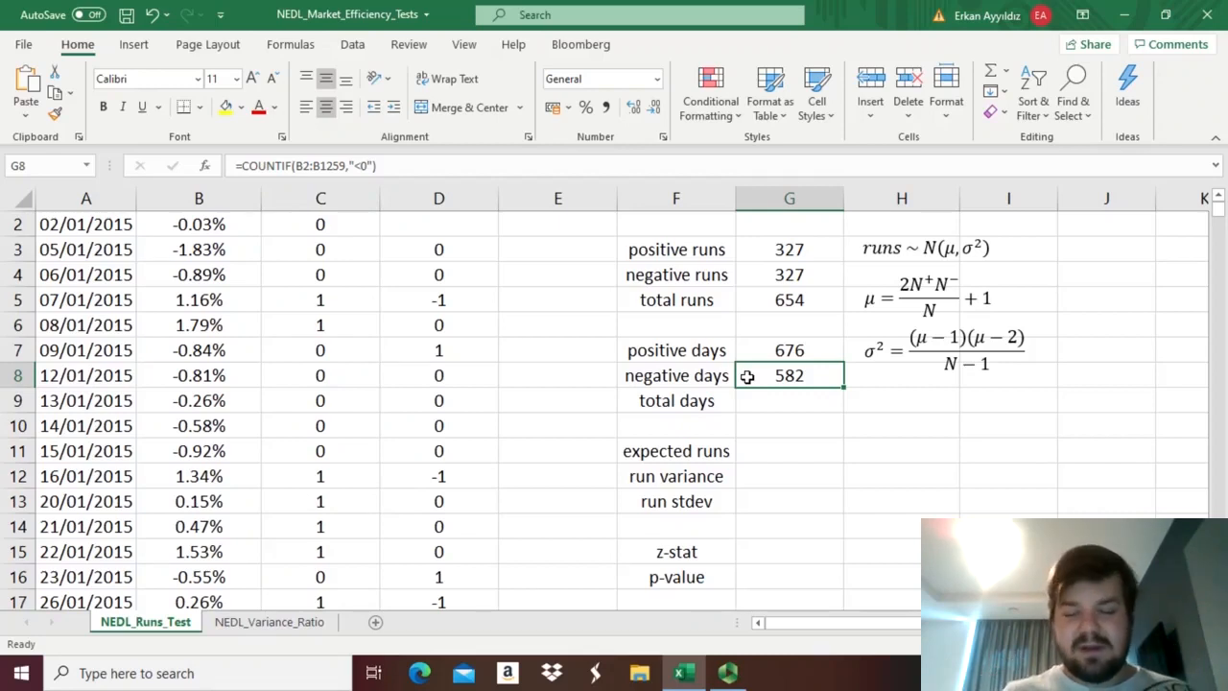
# - Calculate the total days in G9 as the sum of positive and negative days, =G7+G8
pyautogui.click(794, 399)
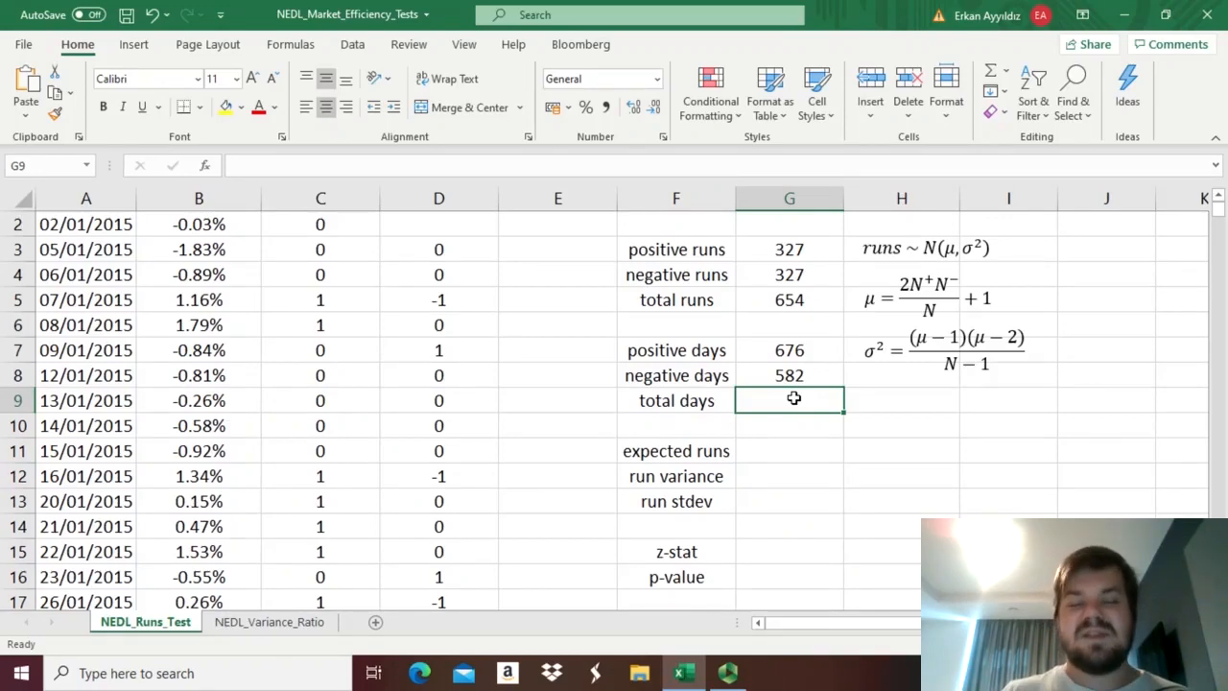
pyautogui.write('=')
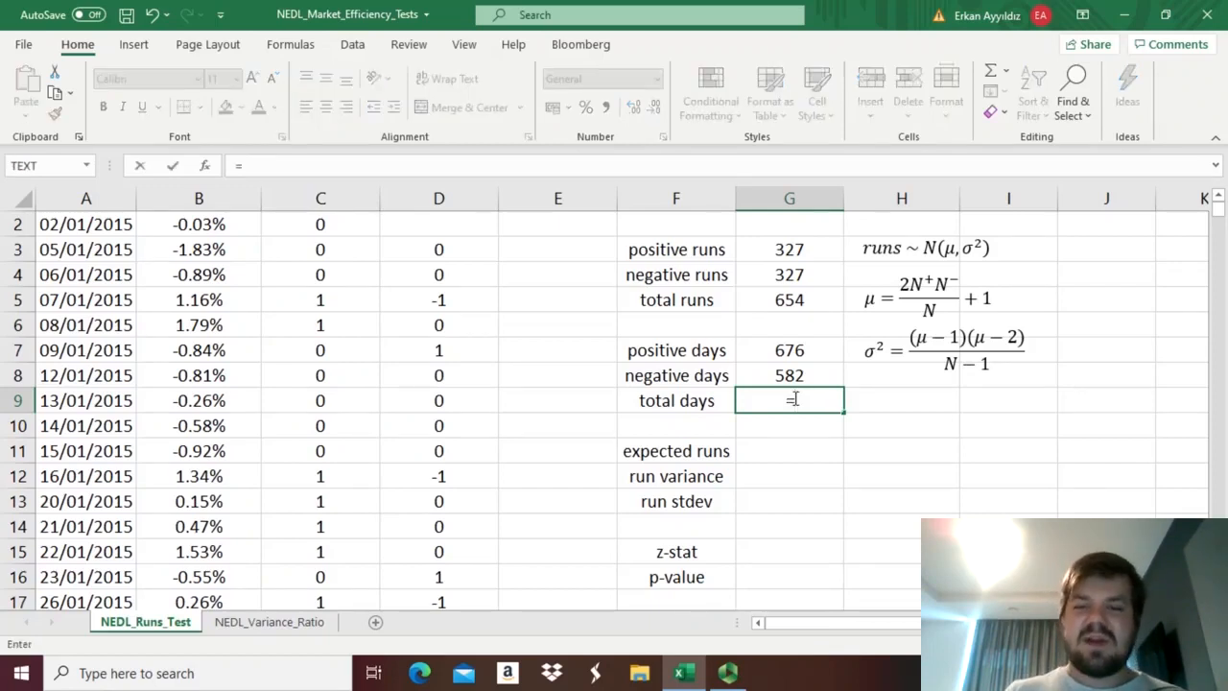
pyautogui.click(797, 351)
pyautogui.write('+')
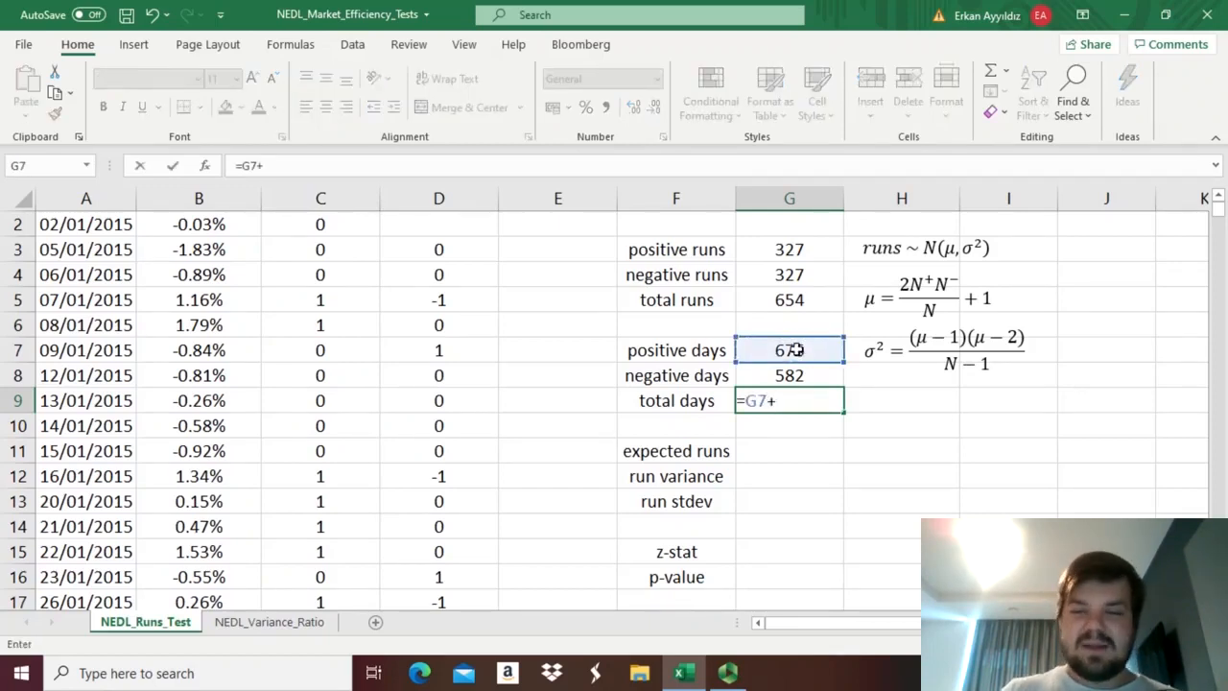
pyautogui.click(792, 376)
pyautogui.press('Return')
pyautogui.press('Up')
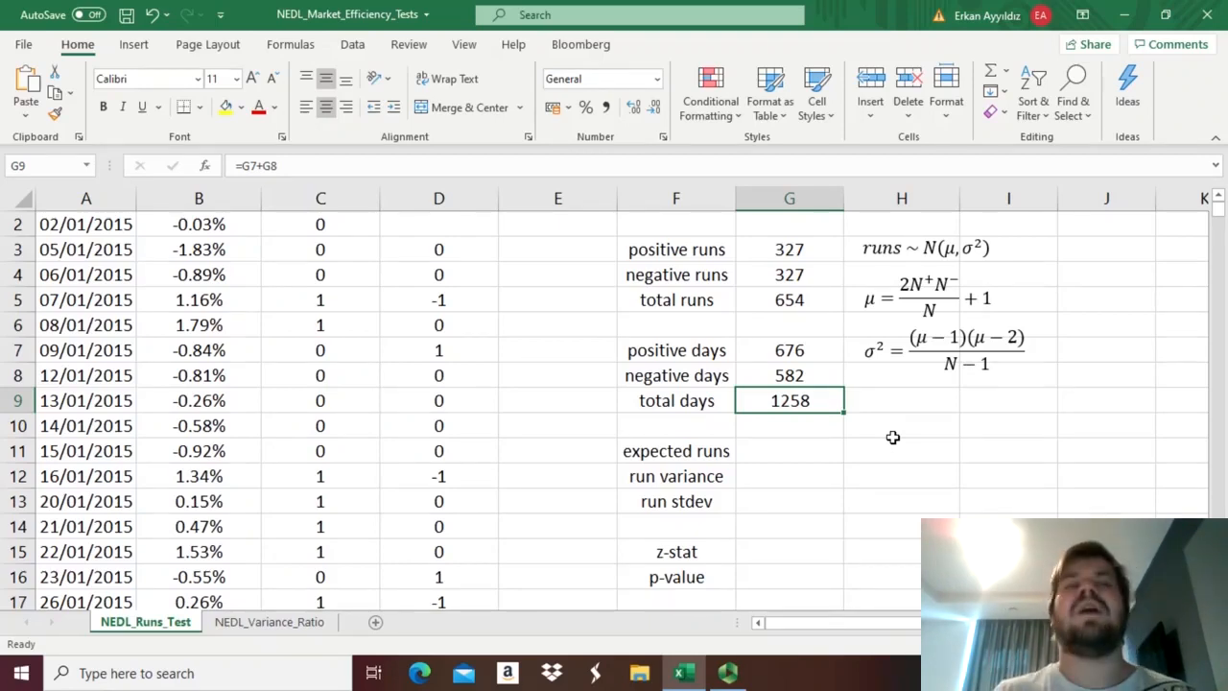
# - Review the Wald and Wolfowitz (1940) reference and the normal distribution formula for runs with its mean and variance parameters
pyautogui.scroll(1, 892, 438)
pyautogui.click(872, 224)
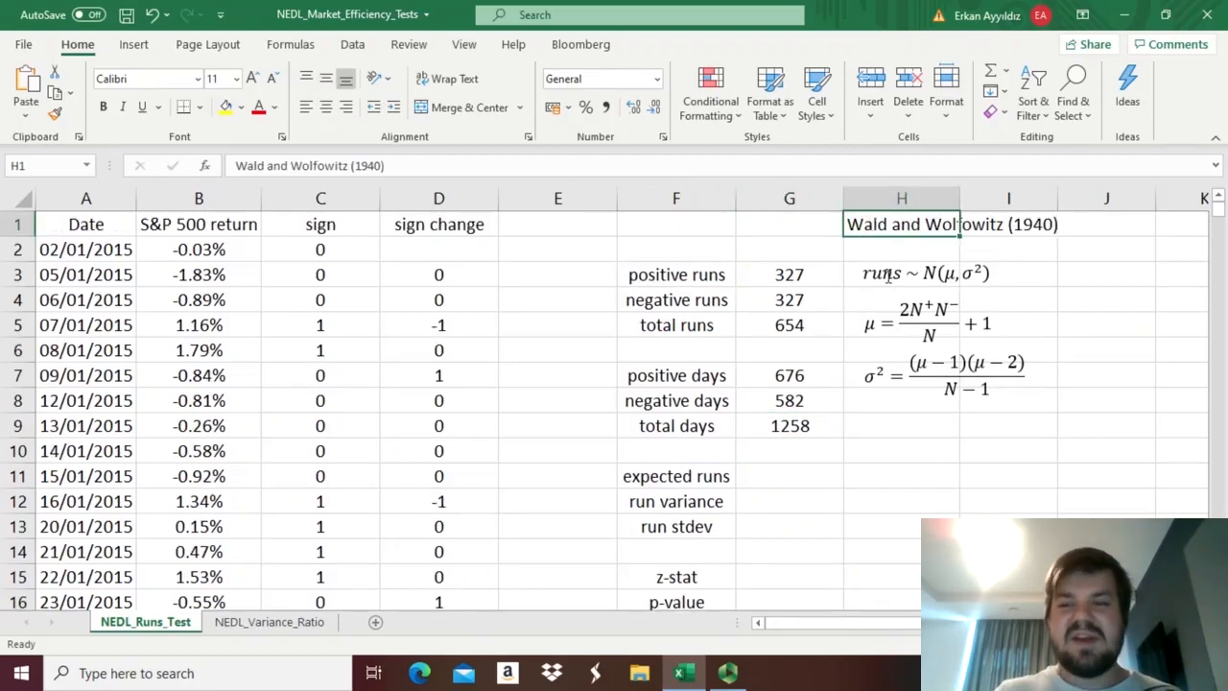
pyautogui.click(869, 273)
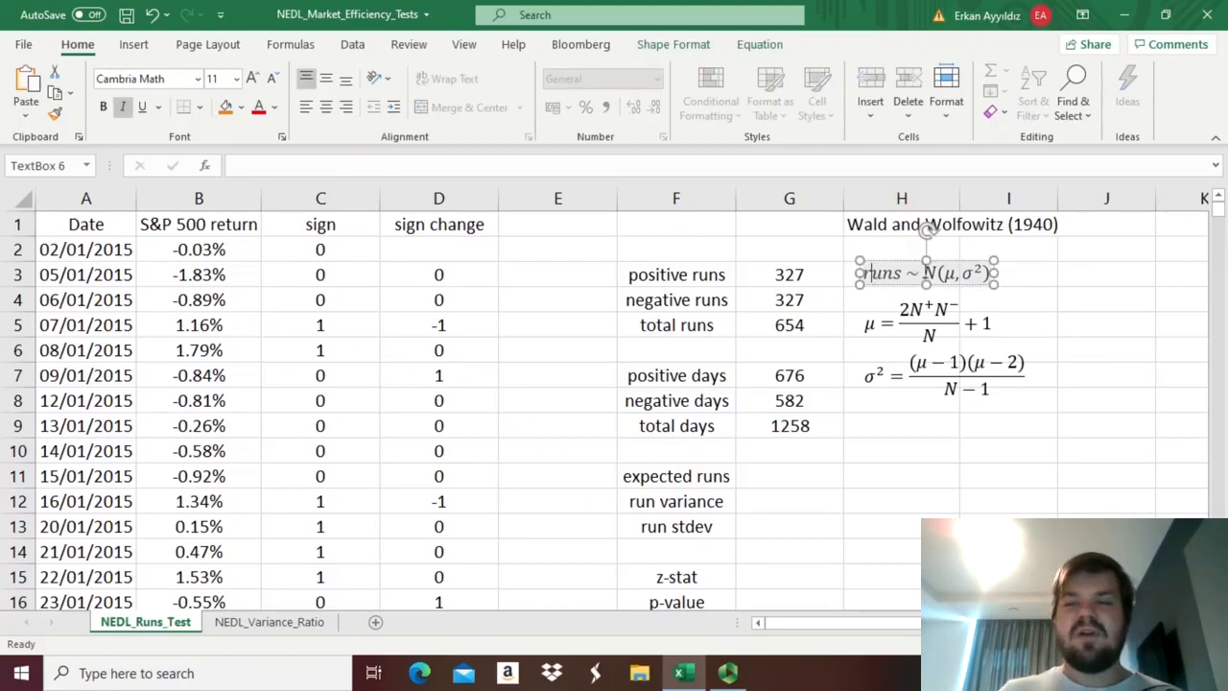
pyautogui.moveTo(944, 274); pyautogui.dragTo(980, 274)
pyautogui.click(1099, 304)
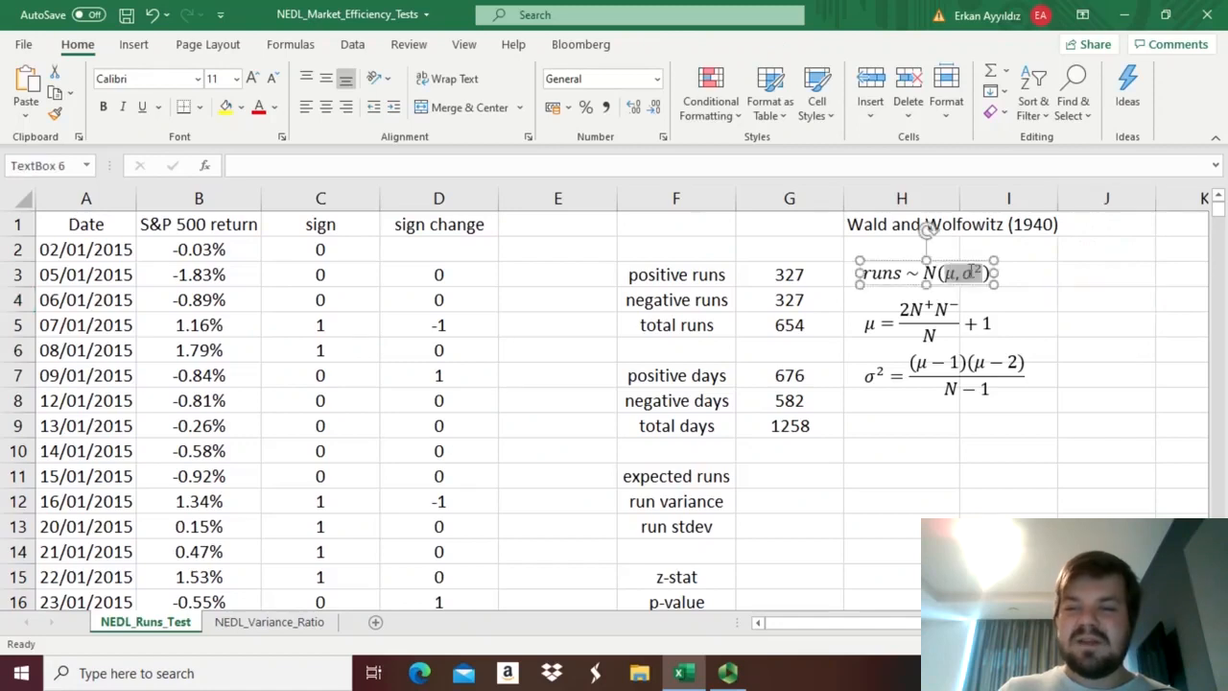
pyautogui.click(1072, 313)
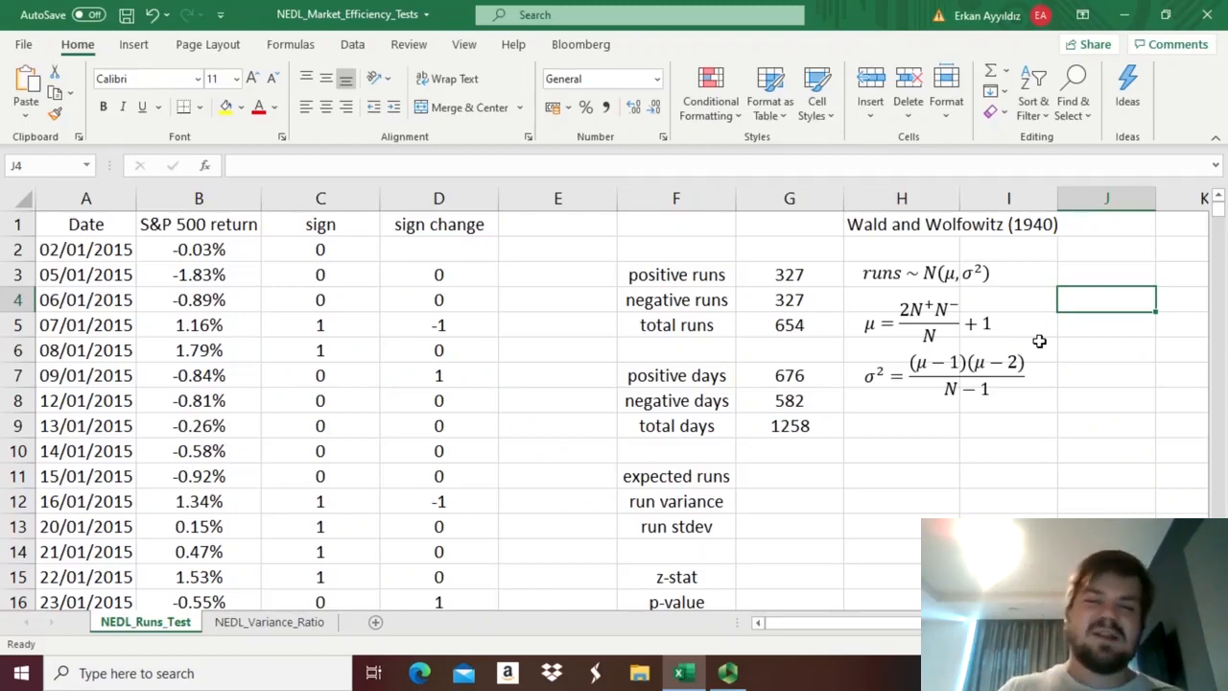
# - Calculate the expected runs in G11 with =2*G7*G8/G9+1
pyautogui.click(794, 474)
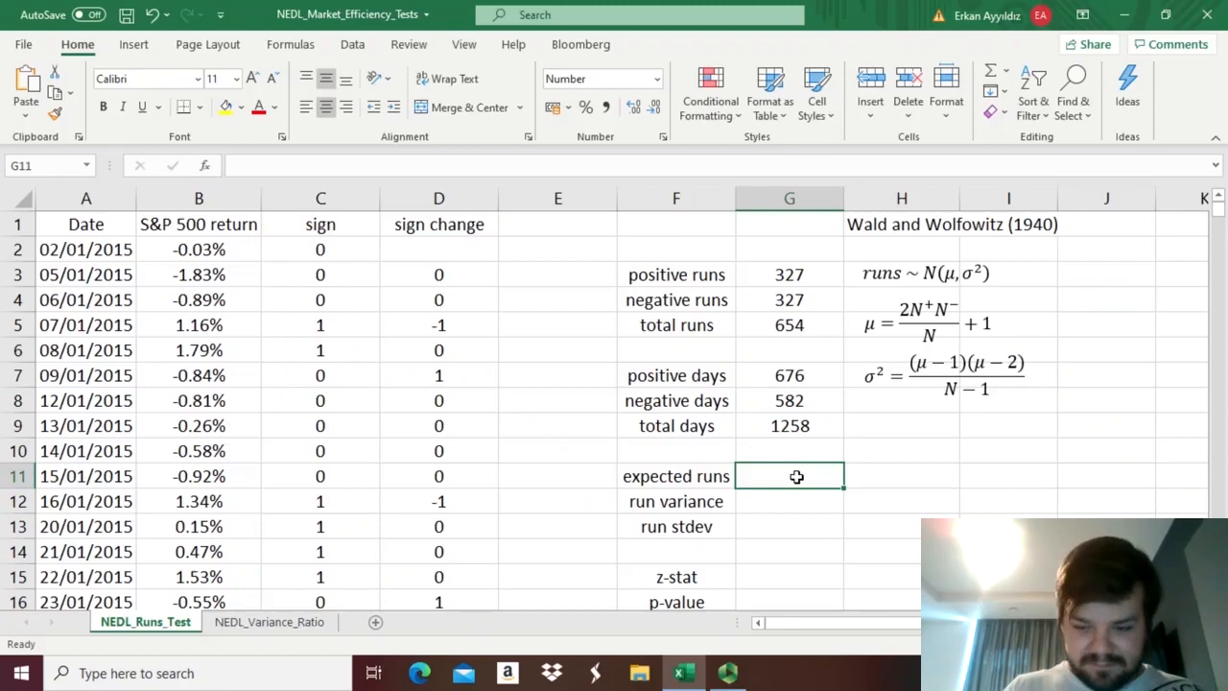
pyautogui.write('=2*')
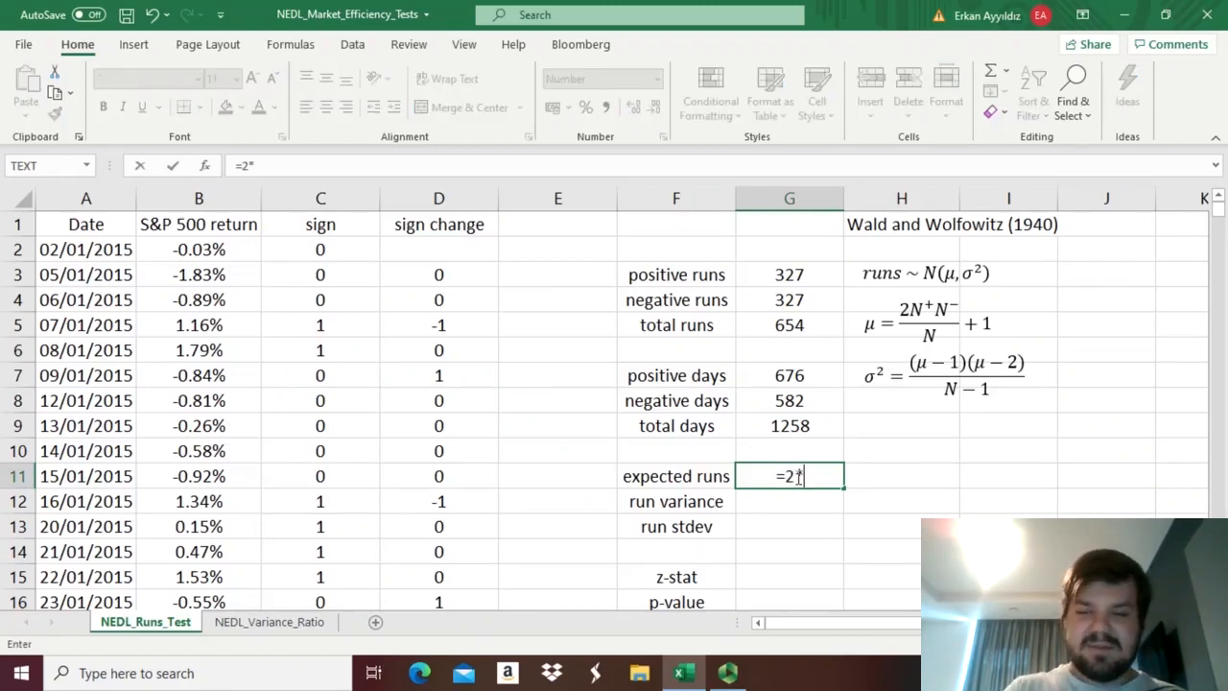
pyautogui.click(758, 381)
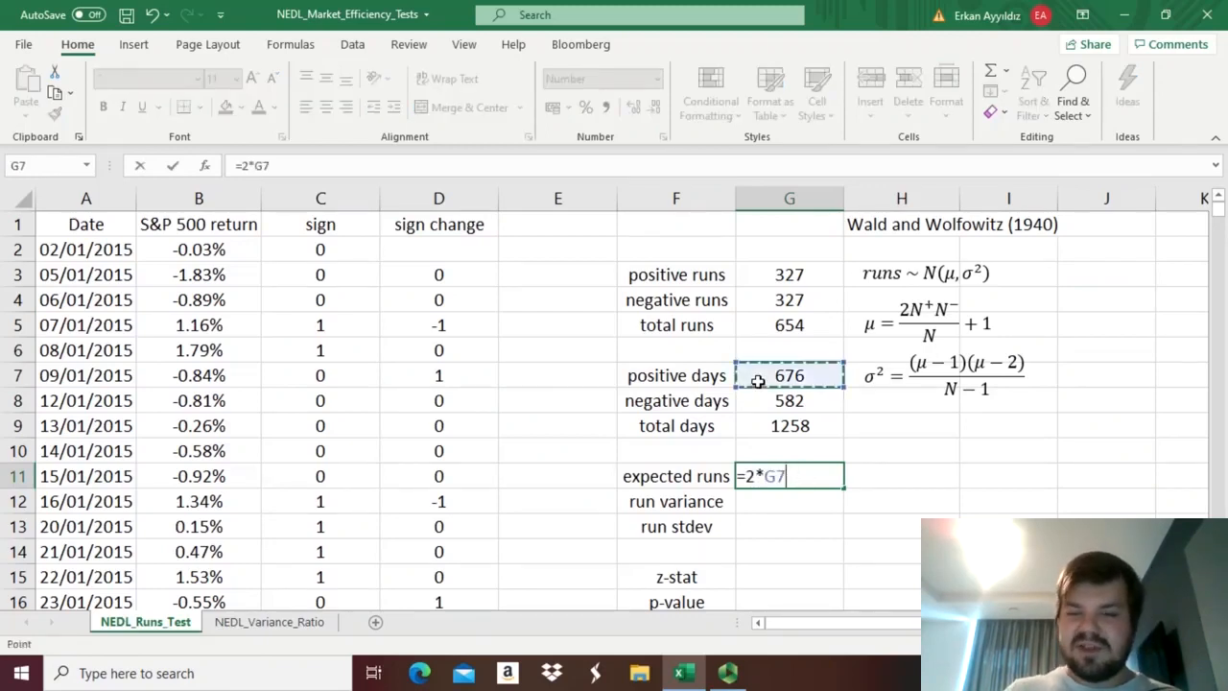
pyautogui.write('*')
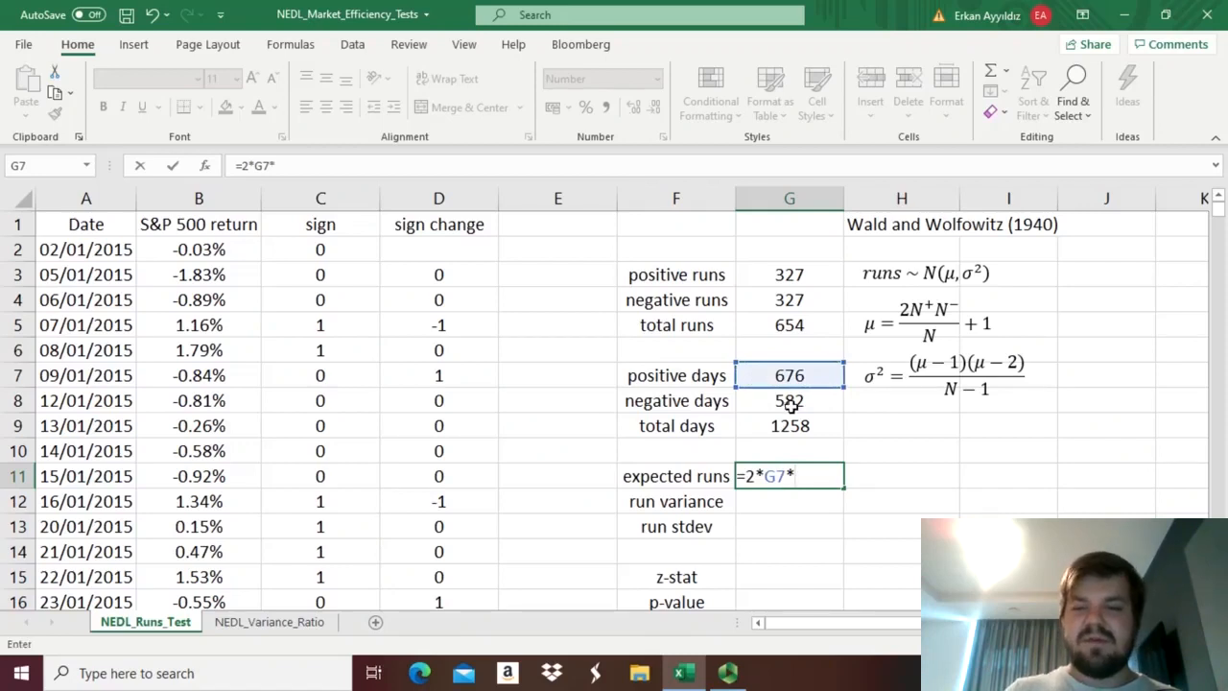
pyautogui.click(788, 404)
pyautogui.write('/')
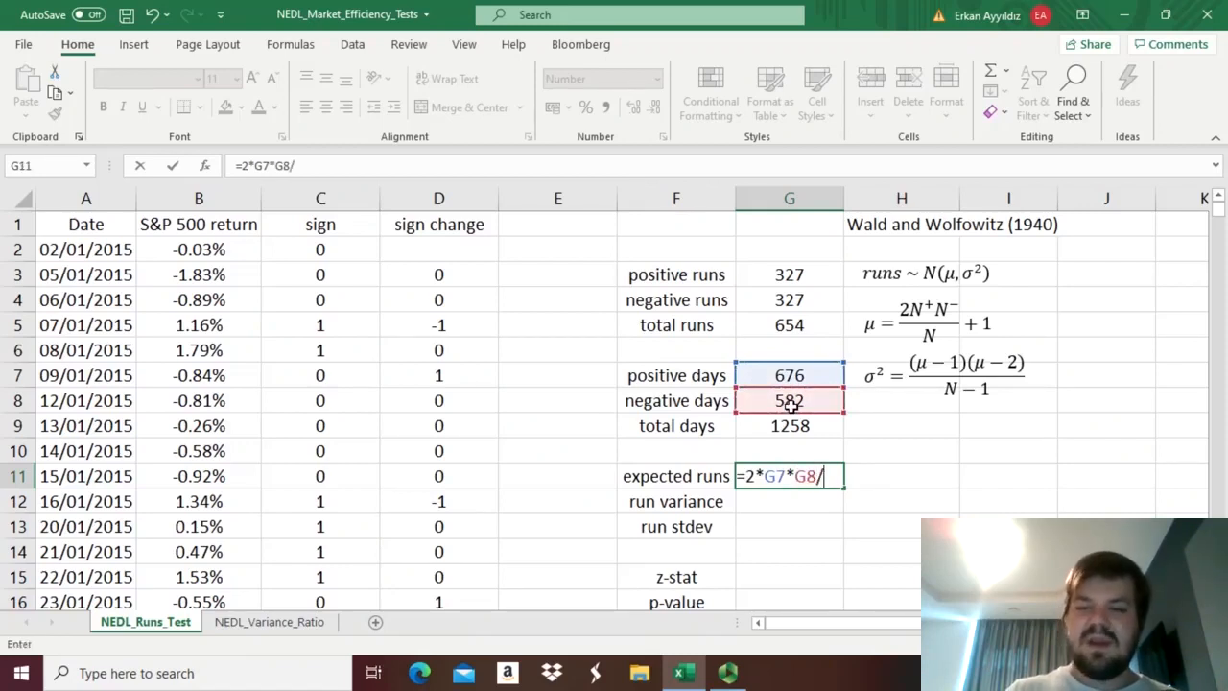
pyautogui.click(785, 426)
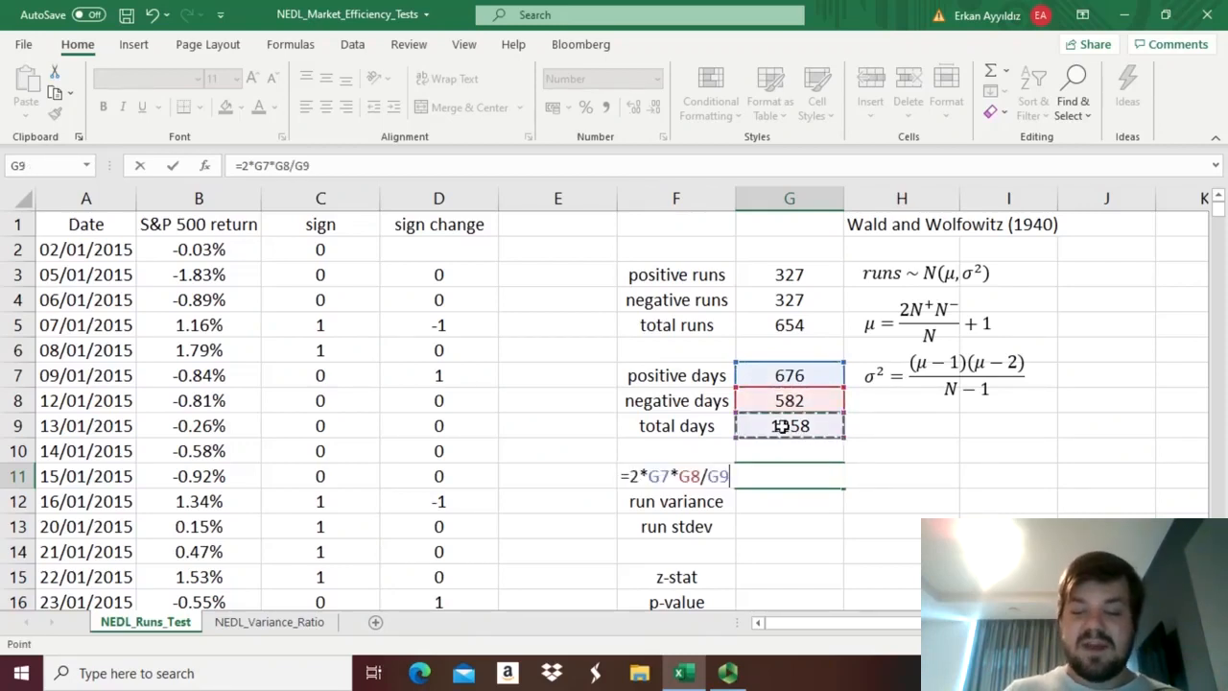
pyautogui.write('+1')
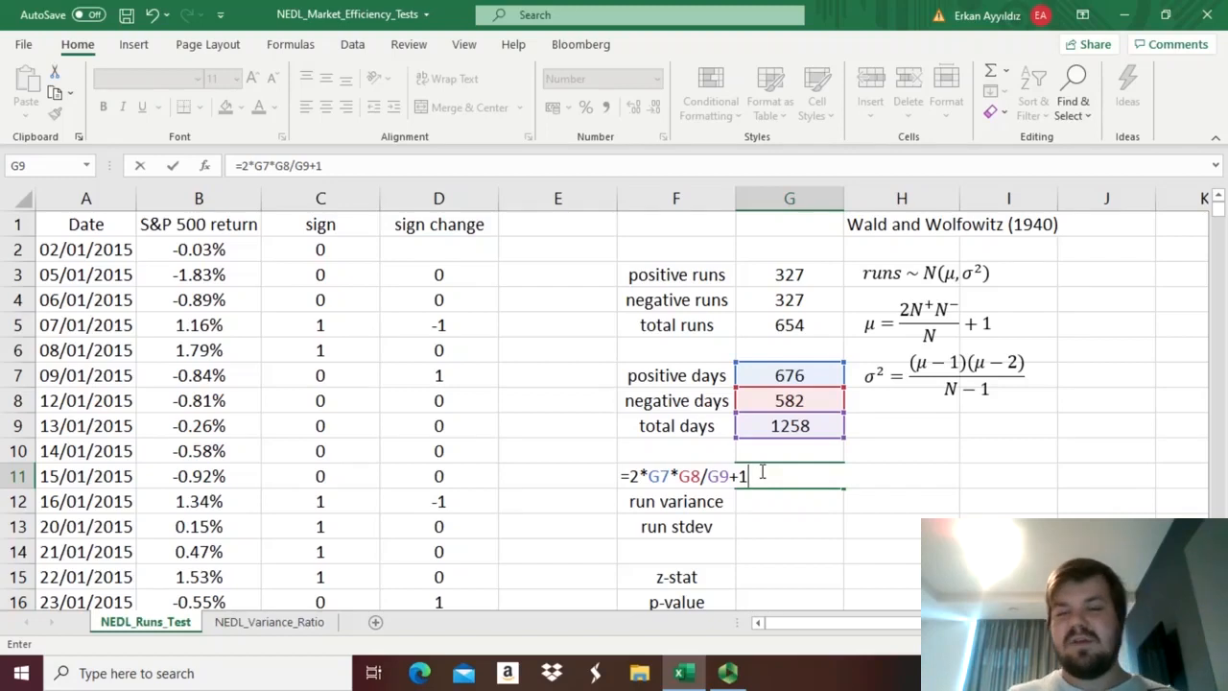
pyautogui.press('Return')
# - Compare the expected runs in G11 with the total runs in G5
pyautogui.click(759, 471)
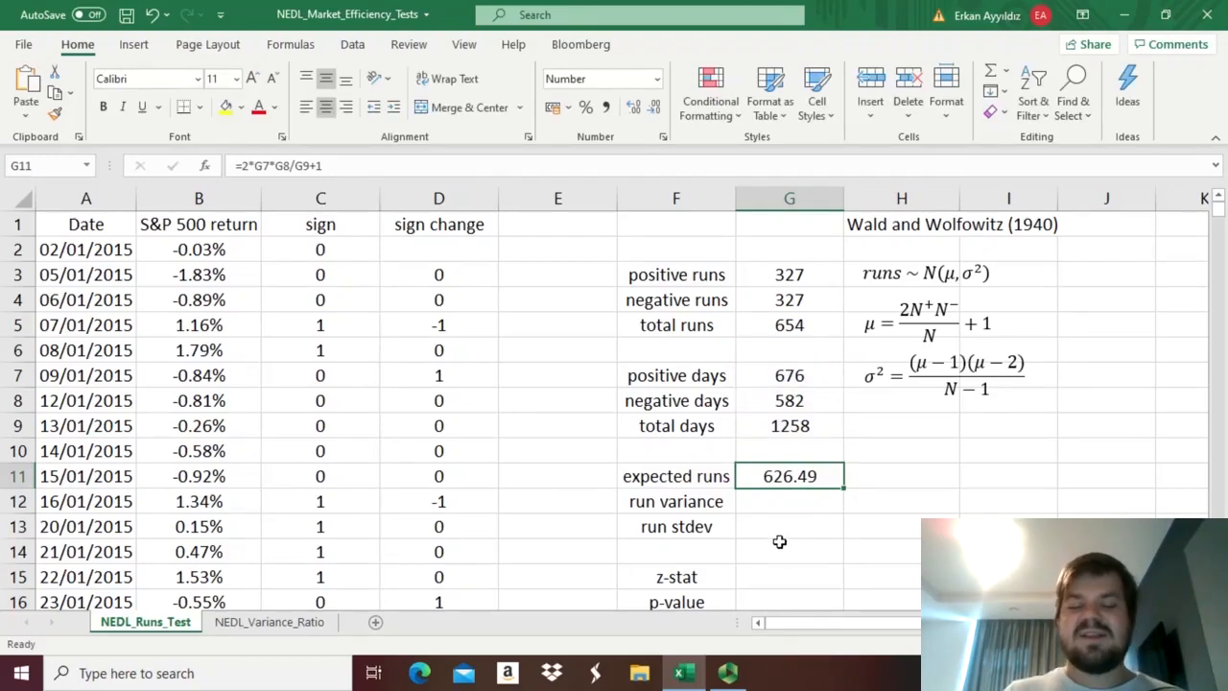
pyautogui.keyDown('ctrl'); pyautogui.click(762, 324); pyautogui.keyUp('ctrl')
pyautogui.click(759, 326)
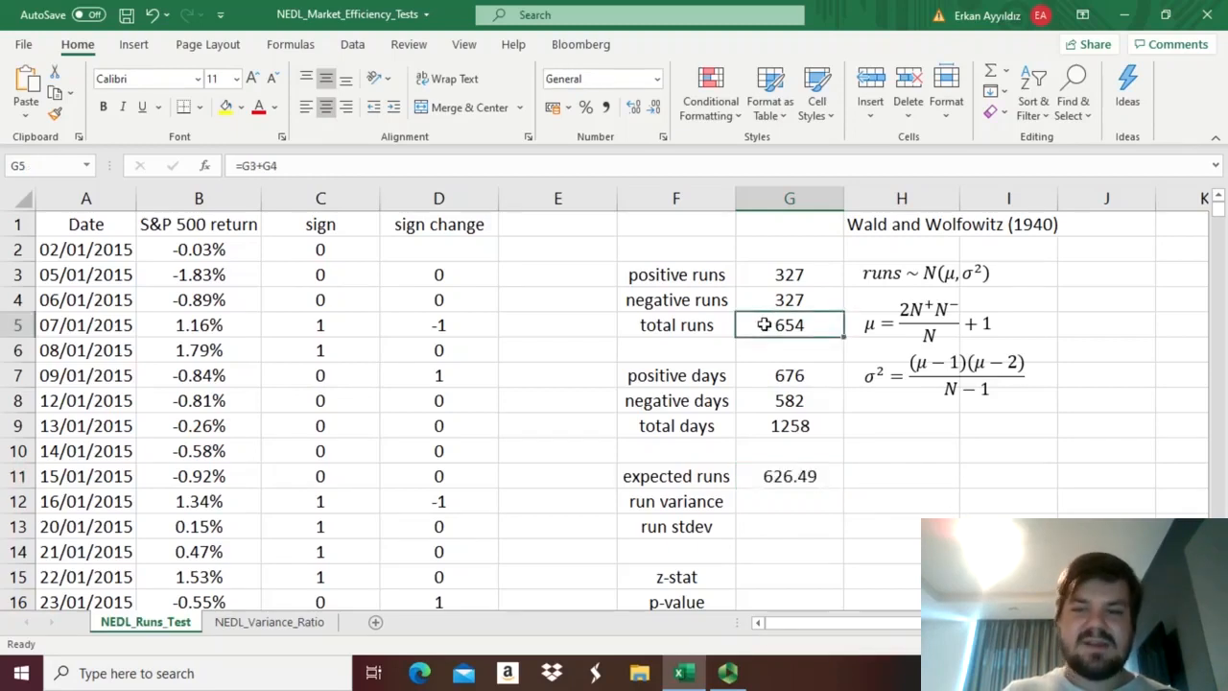
pyautogui.click(780, 472)
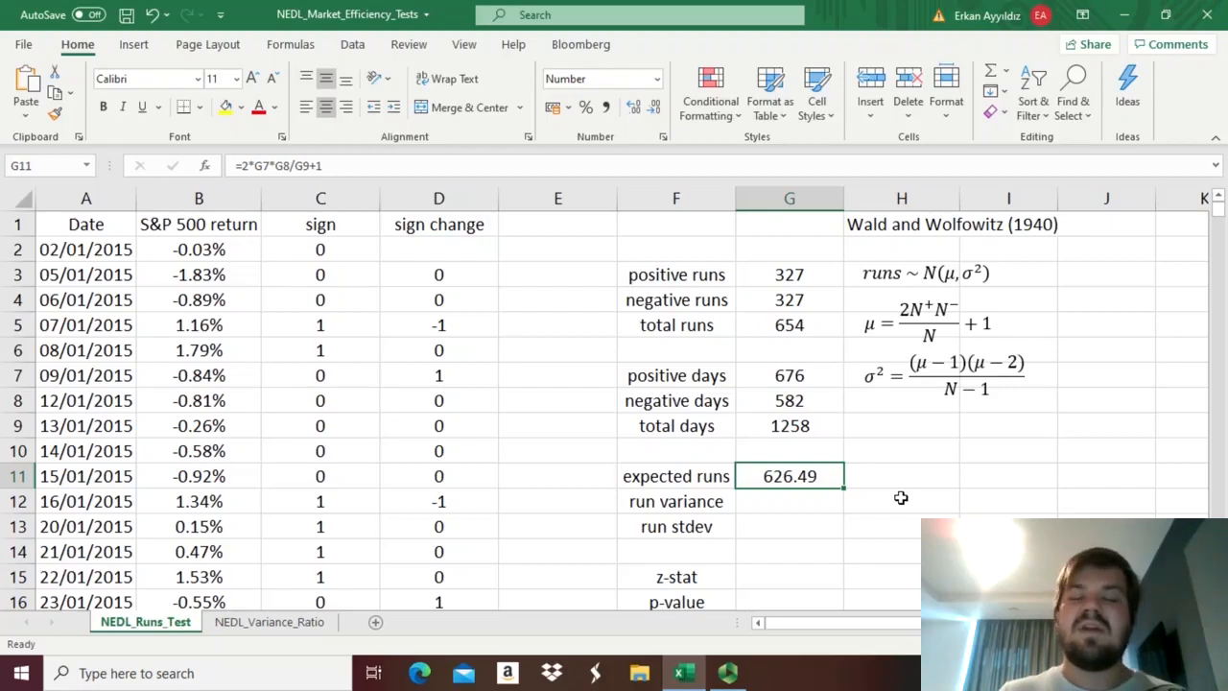
pyautogui.click(754, 324)
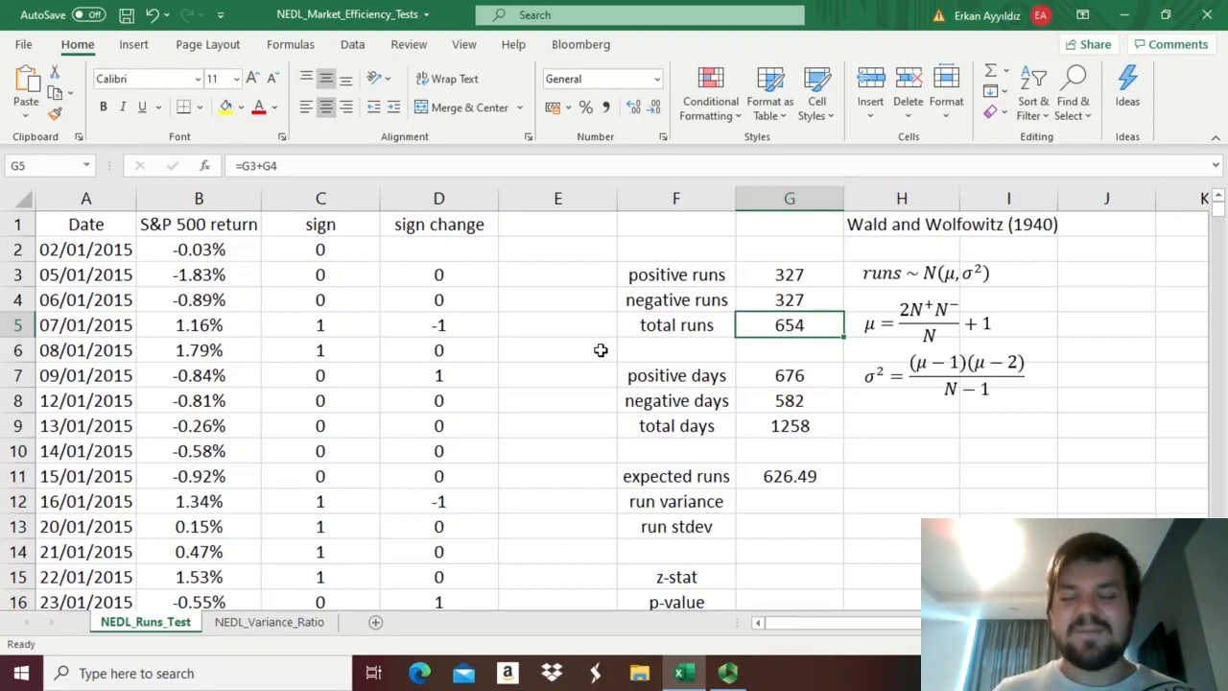
# - Calculate the run variance in G12 from expected runs and total days with =(G11-1)*(G11-2)/(G9-1)
pyautogui.click(876, 378)
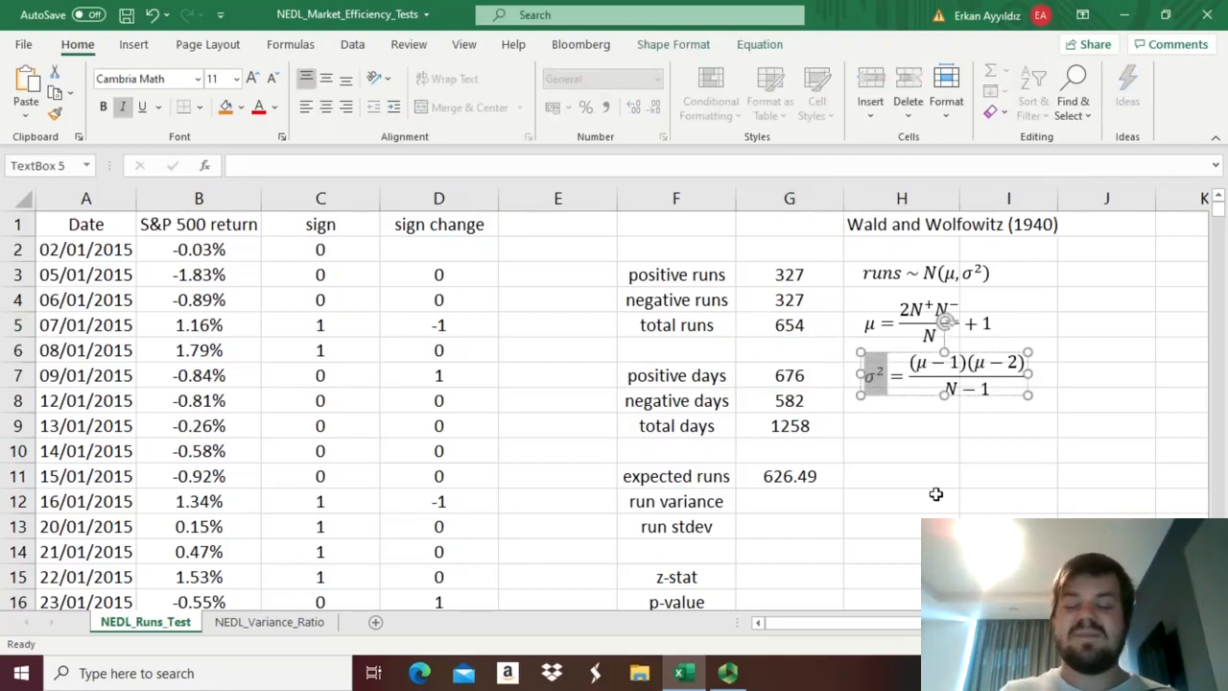
pyautogui.scroll(-1, 980, 458)
pyautogui.click(954, 452)
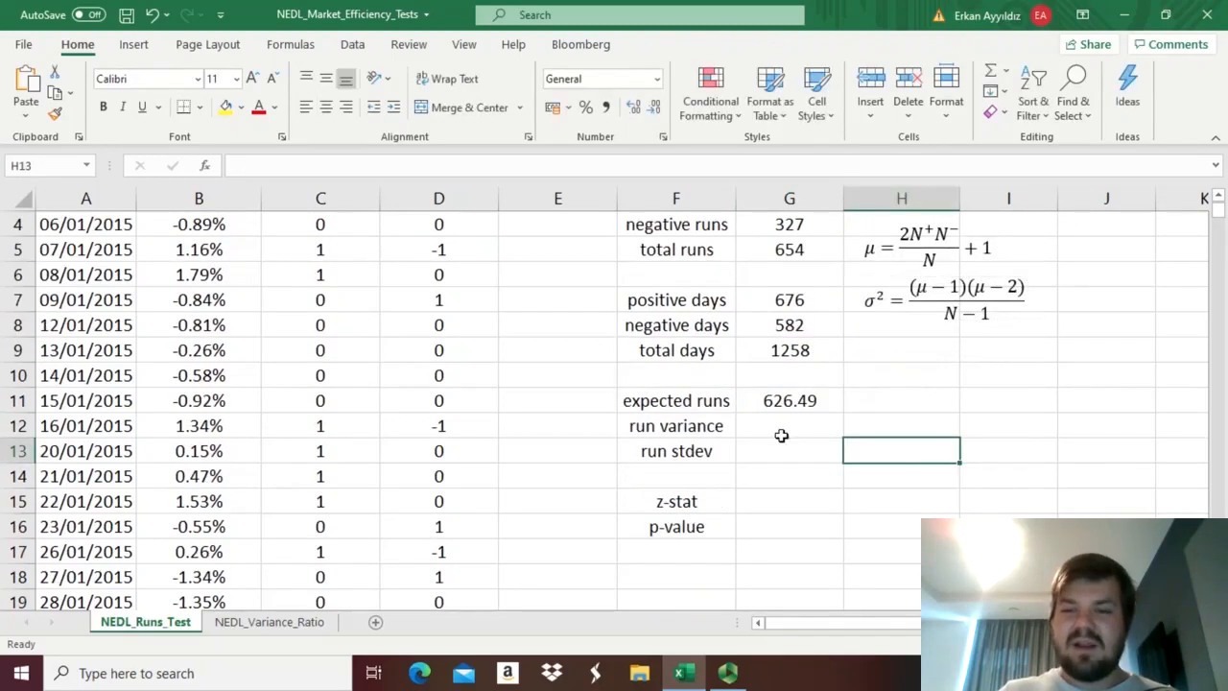
pyautogui.click(781, 436)
pyautogui.write('=')
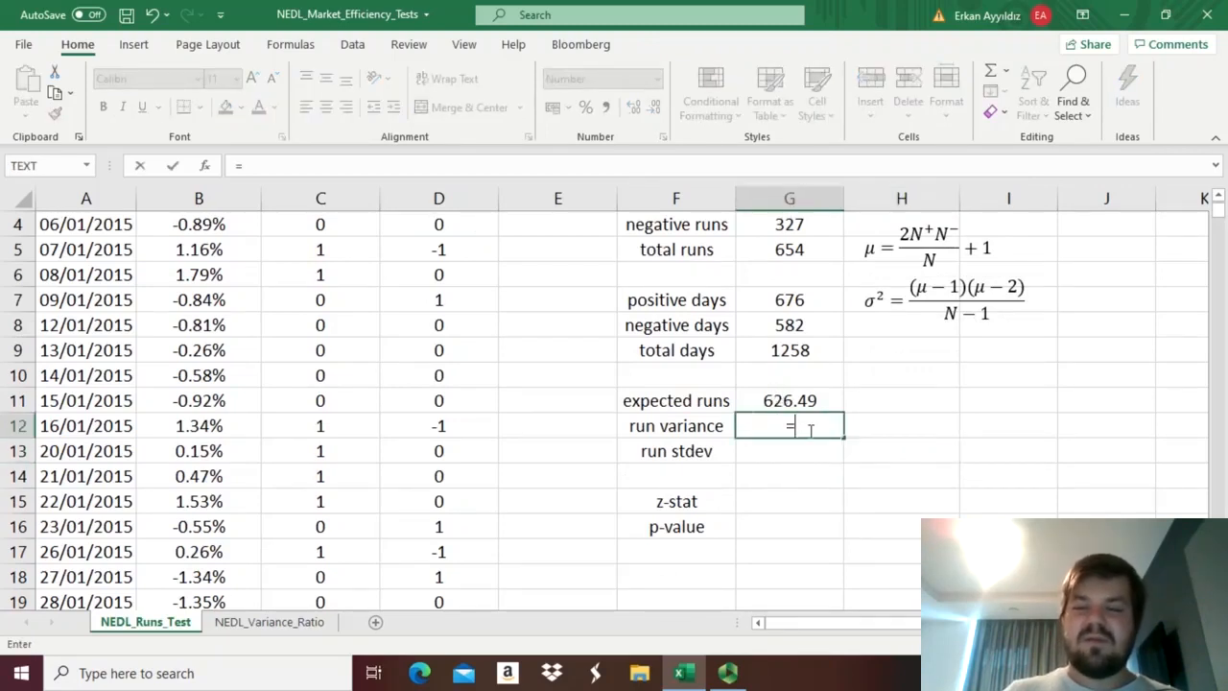
pyautogui.write('(')
pyautogui.click(798, 398)
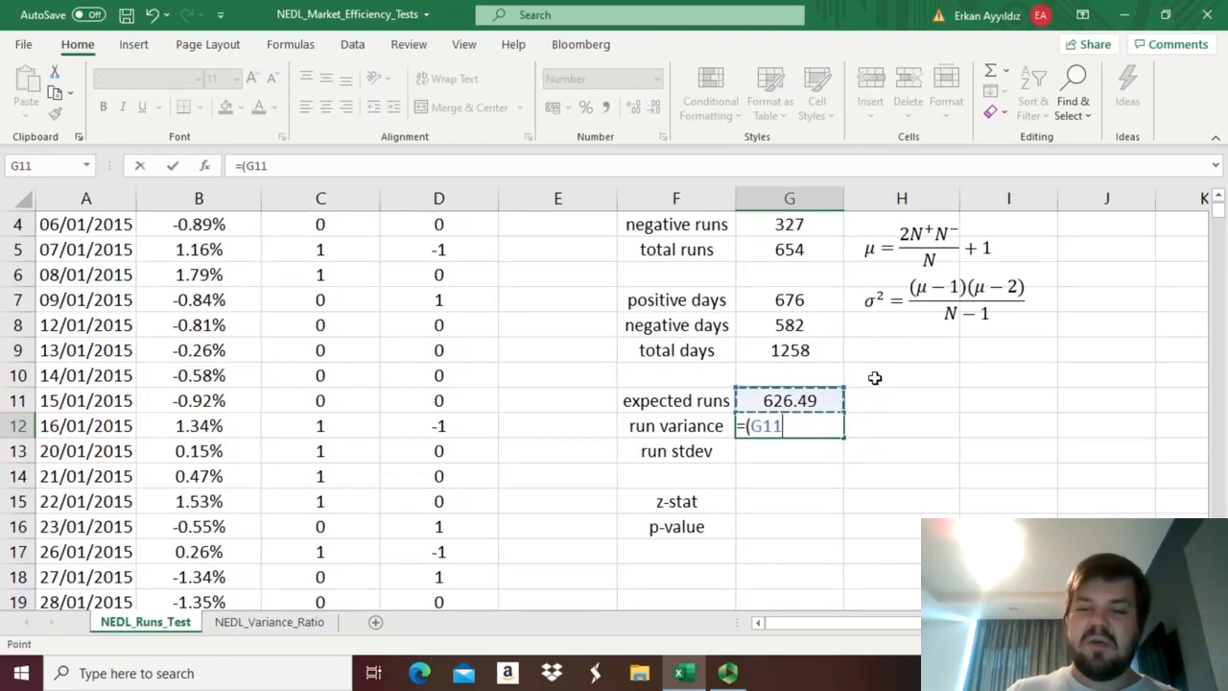
pyautogui.write('-1)*(')
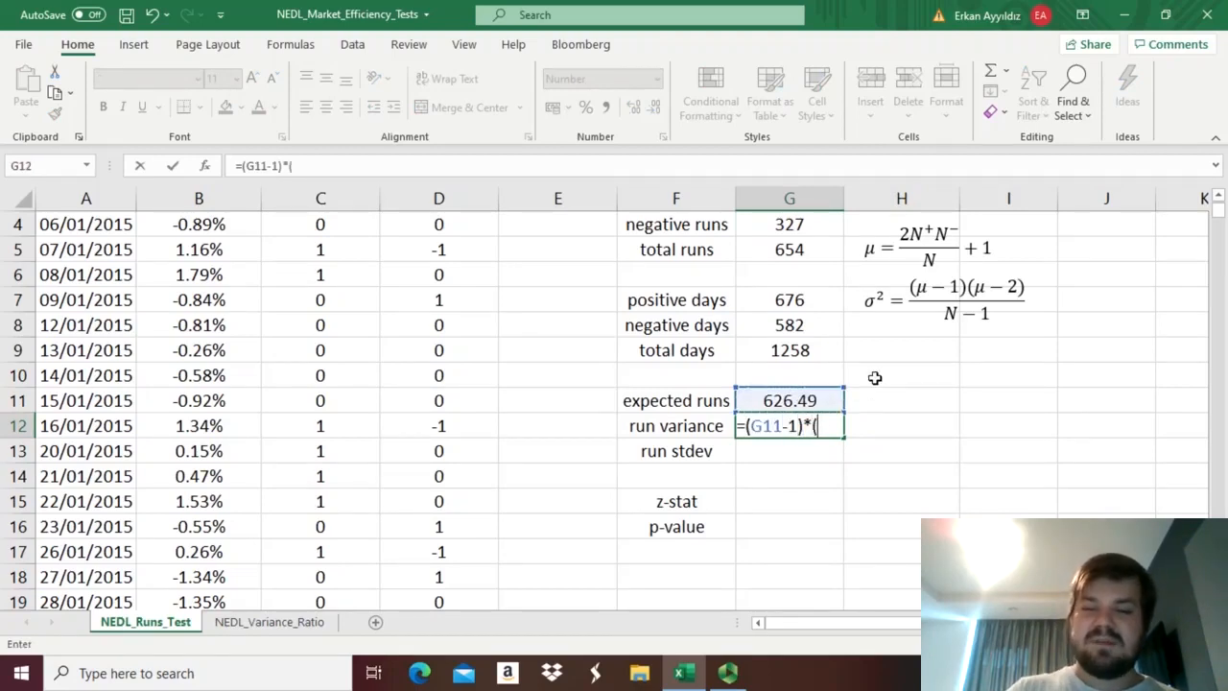
pyautogui.click(771, 396)
pyautogui.write('-2)')
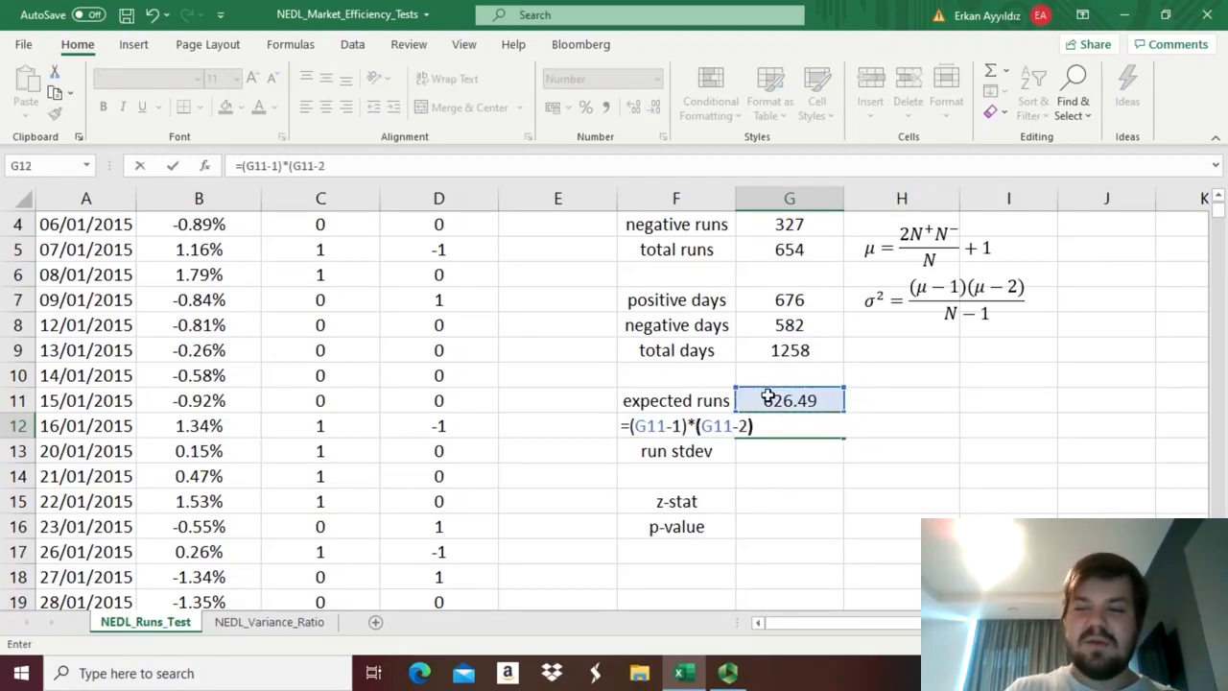
pyautogui.write('/(')
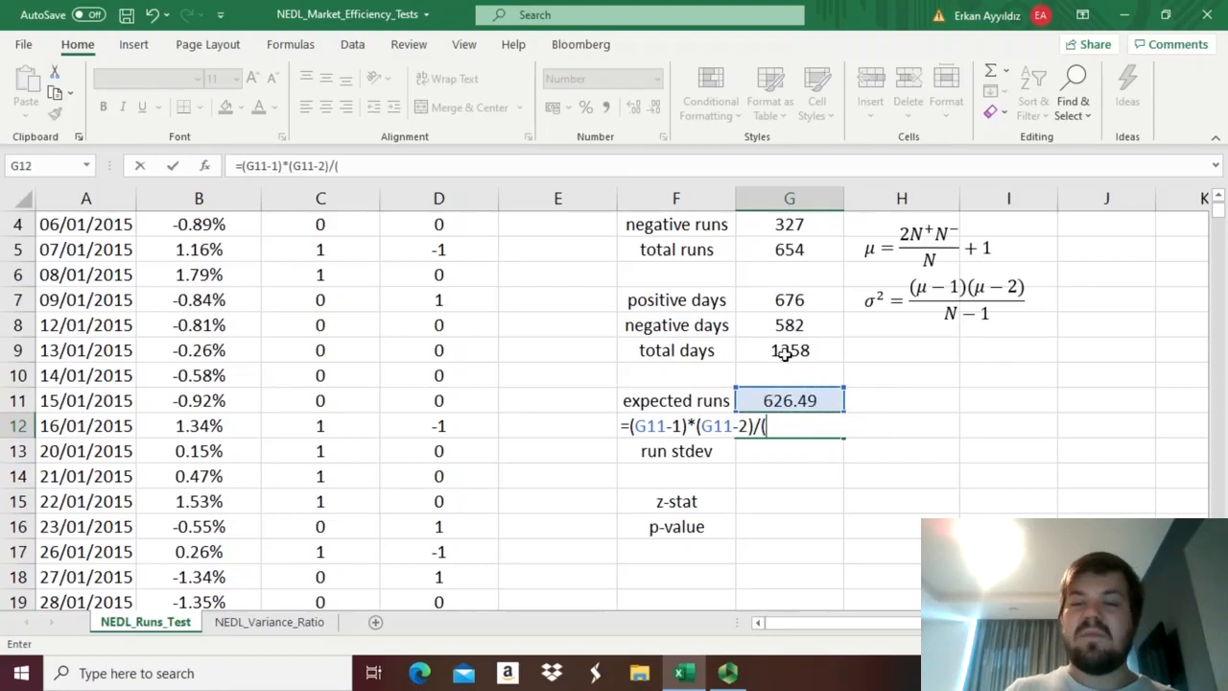
pyautogui.click(785, 351)
pyautogui.write('-1)')
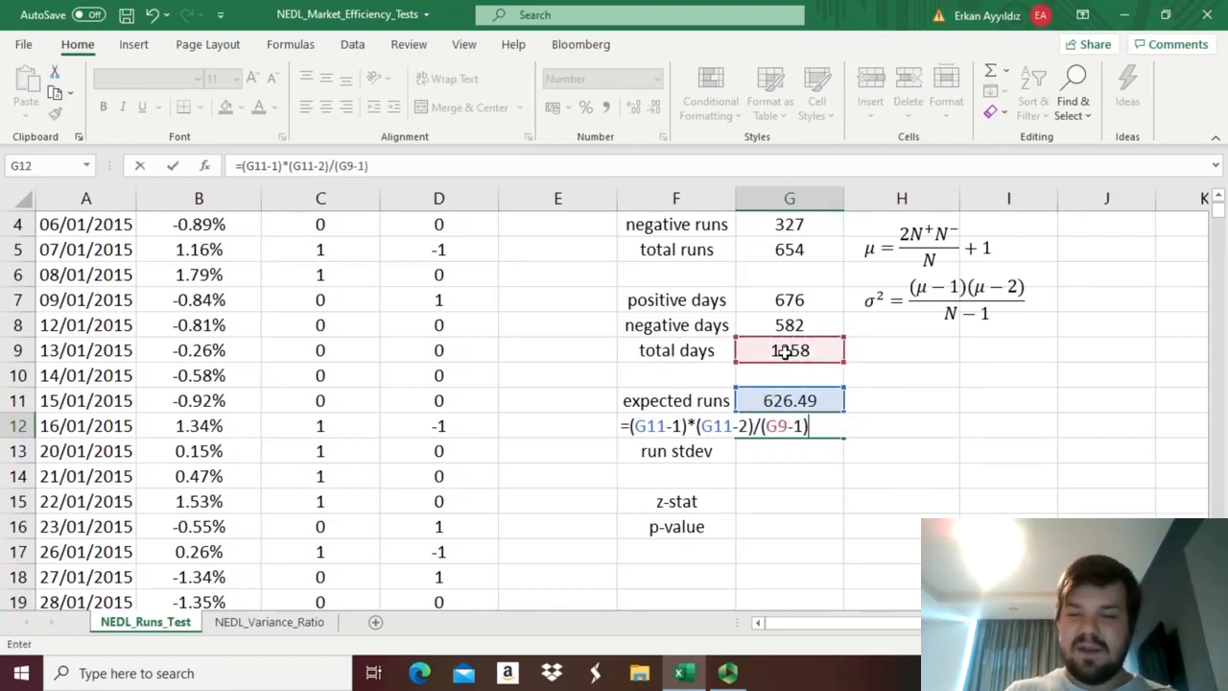
pyautogui.press('Return')
pyautogui.press('Up')
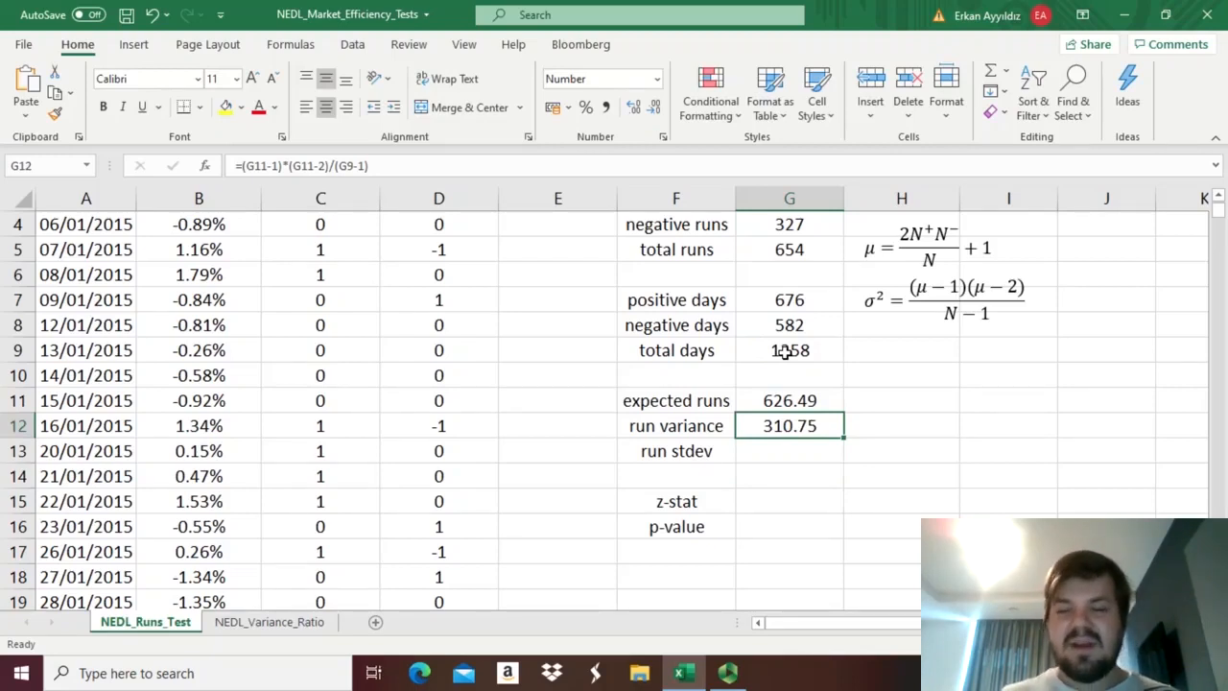
# - Calculate the run standard deviation in G13 with =SQRT(G12)
pyautogui.press('Down')
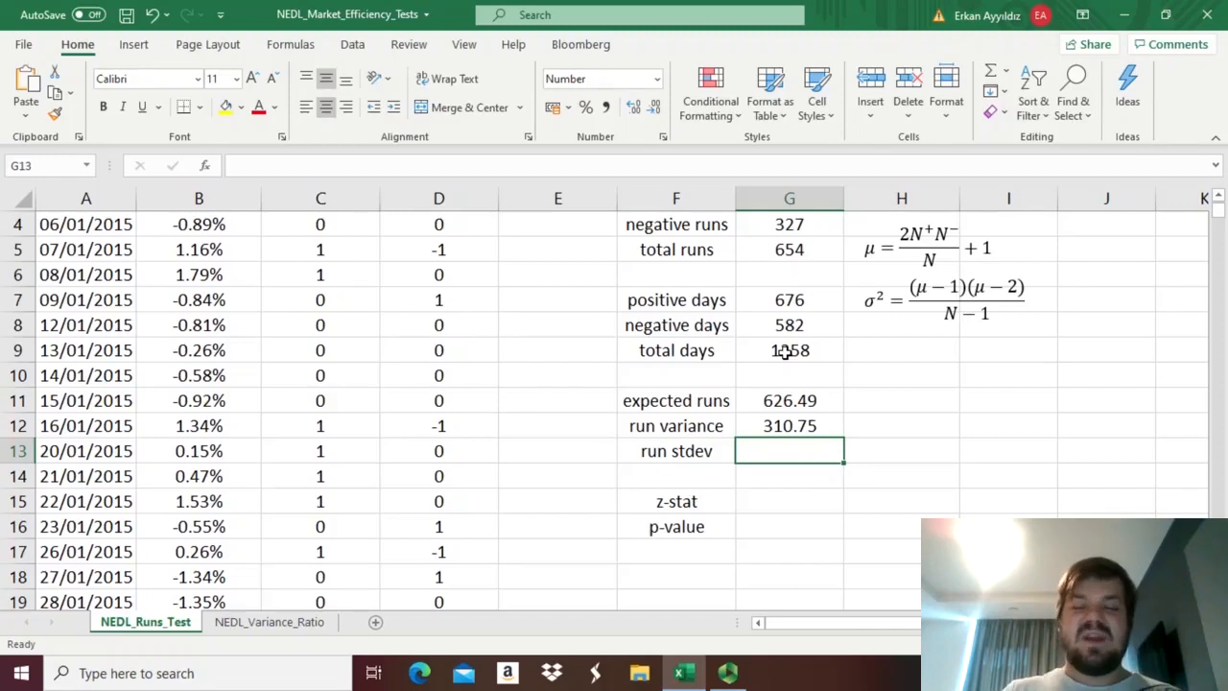
pyautogui.write('=SQR')
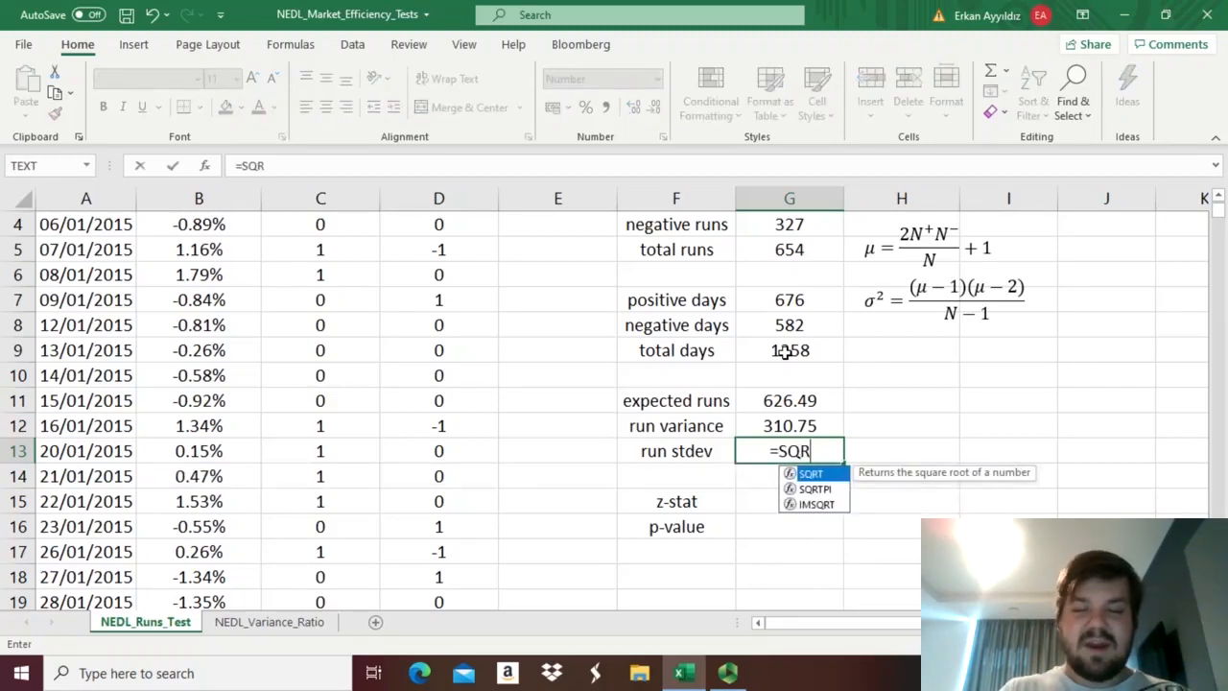
pyautogui.press('Tab')
pyautogui.click(793, 426)
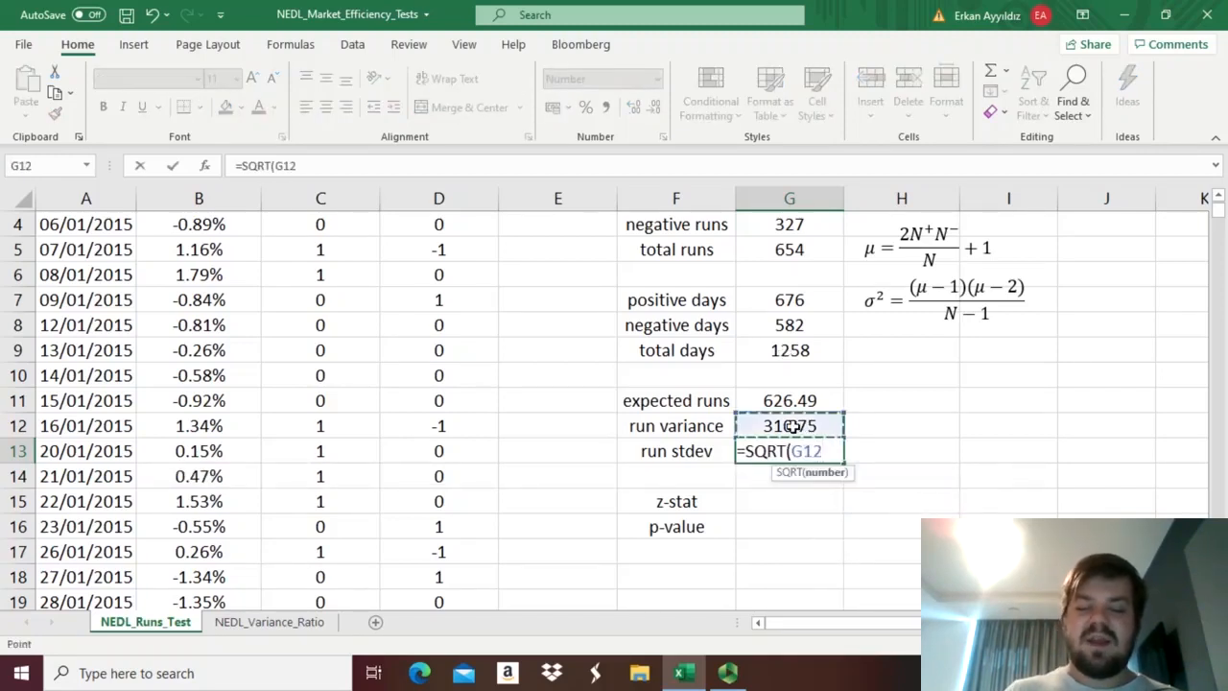
pyautogui.write(')')
pyautogui.press('Return')
pyautogui.press('Up')
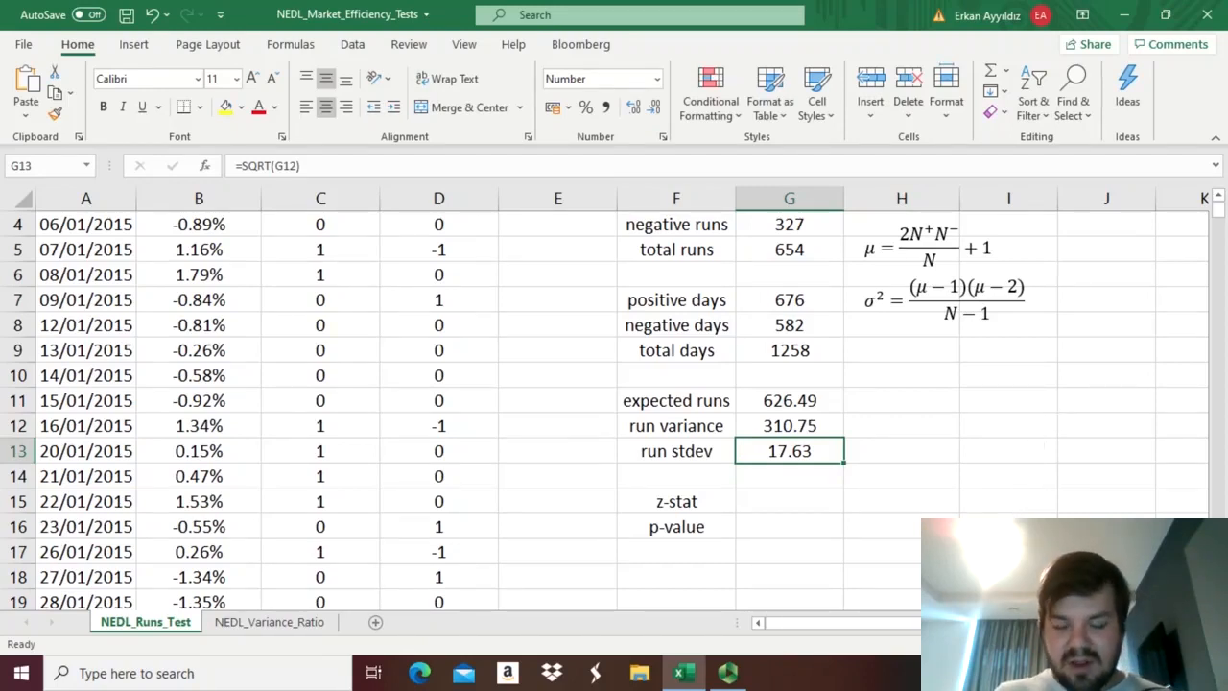
# - Compare the total runs in G5 with the expected runs in G11 and the run standard deviation in G13
pyautogui.click(777, 397)
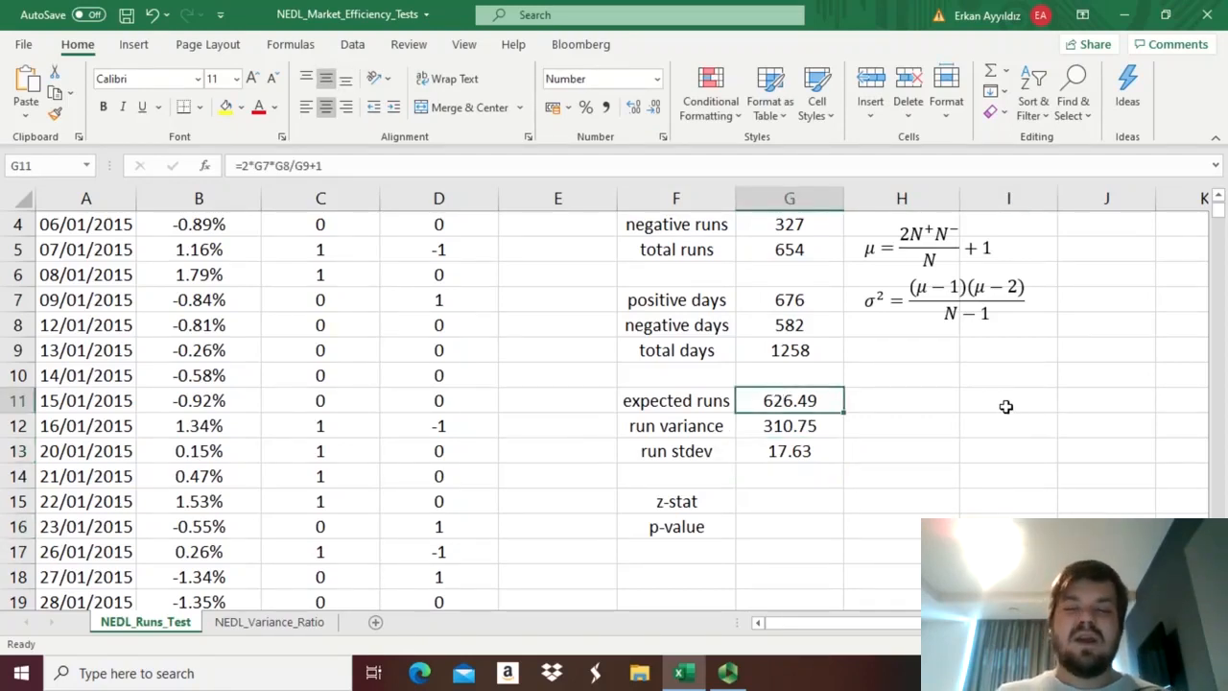
pyautogui.click(825, 453)
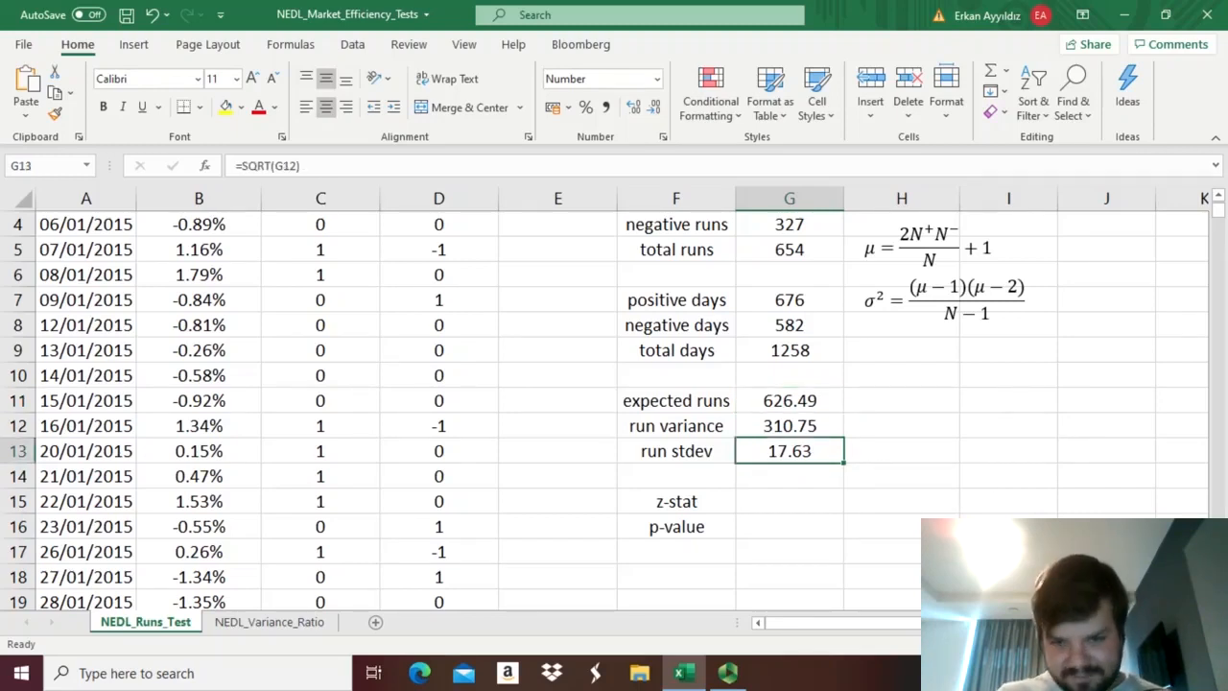
pyautogui.scroll(1, 863, 380)
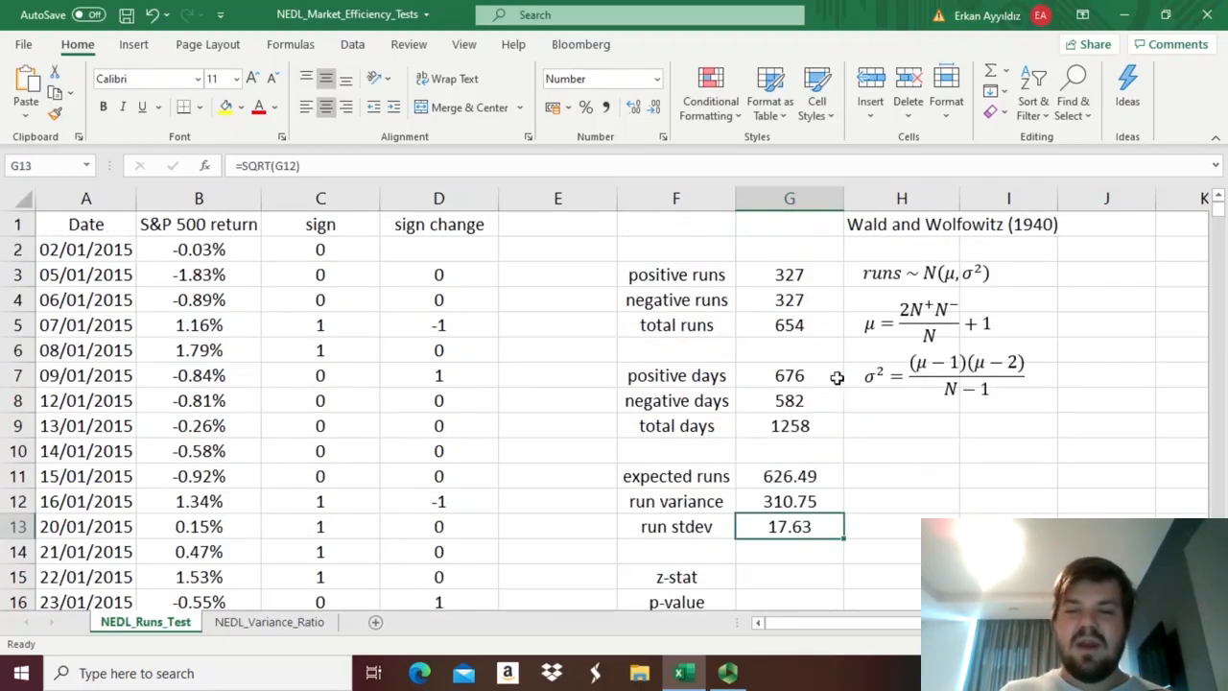
pyautogui.click(758, 331)
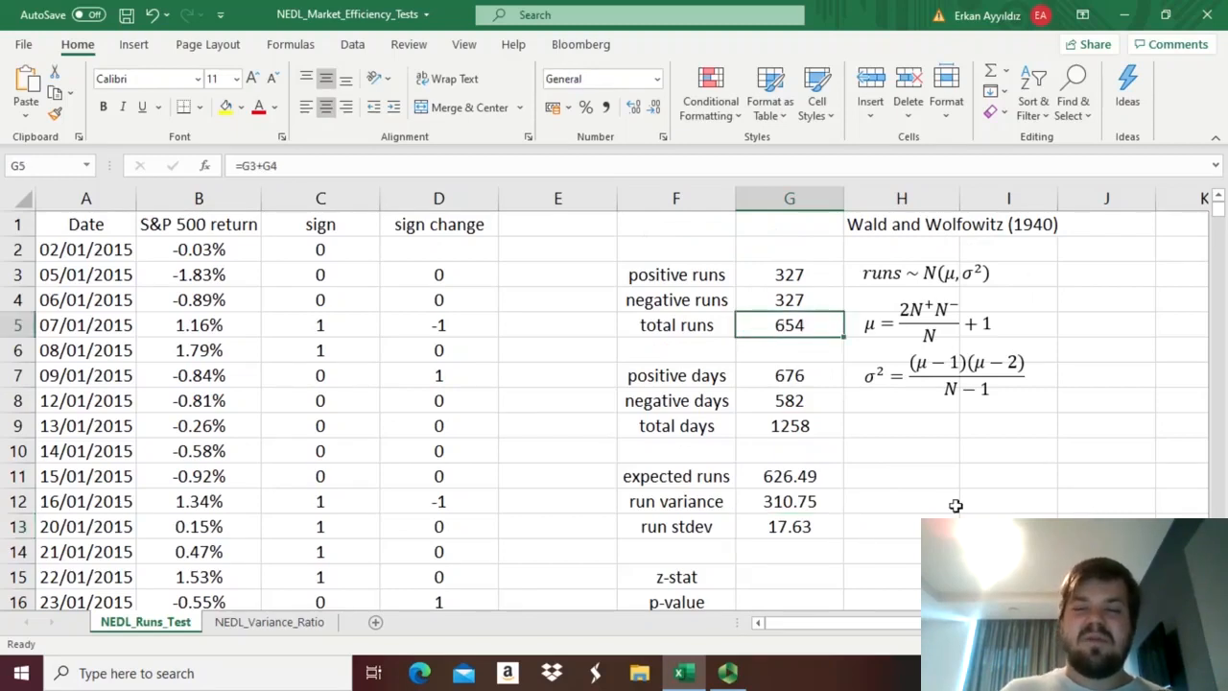
pyautogui.click(757, 477)
pyautogui.click(803, 529)
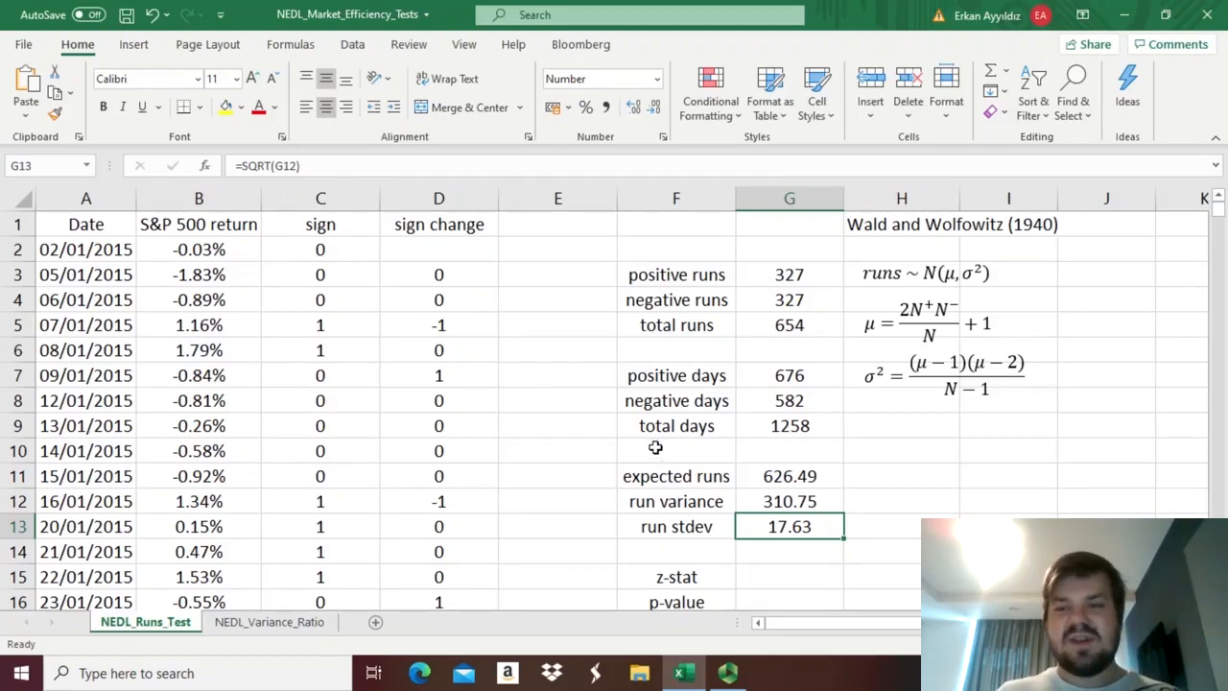
# - Calculate the z-stat in G15 from total runs, expected runs and run standard deviation with =(G5-G11)/G13
pyautogui.scroll(-2, 655, 447)
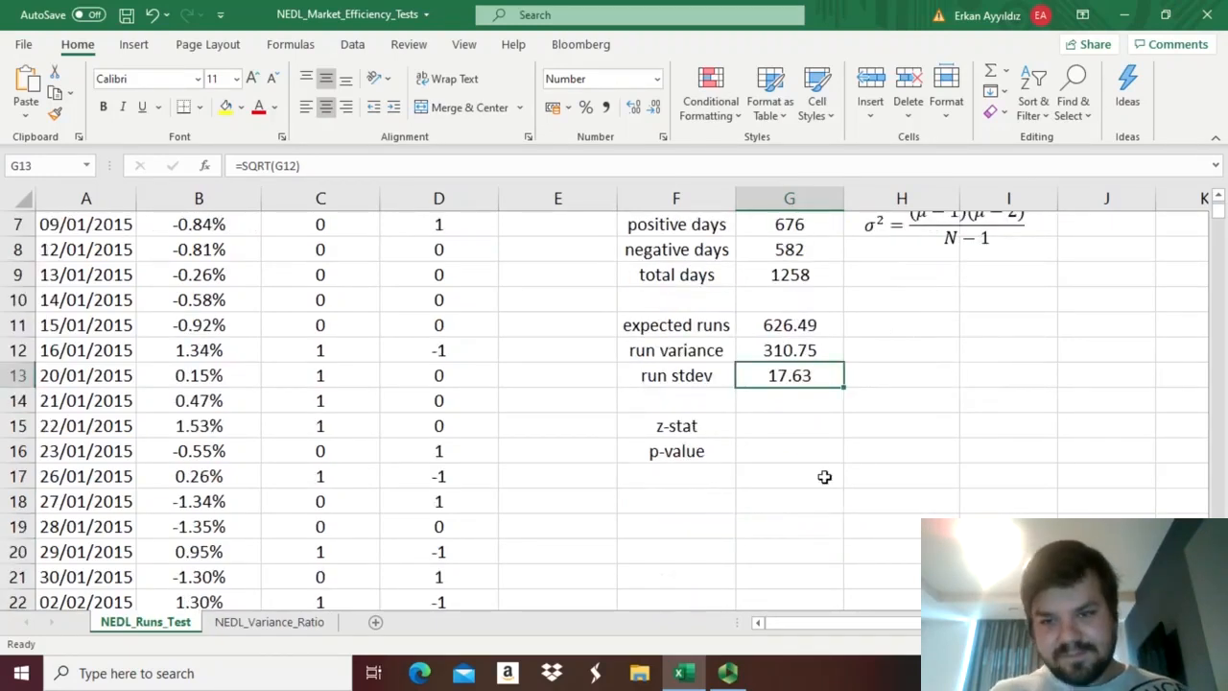
pyautogui.click(767, 425)
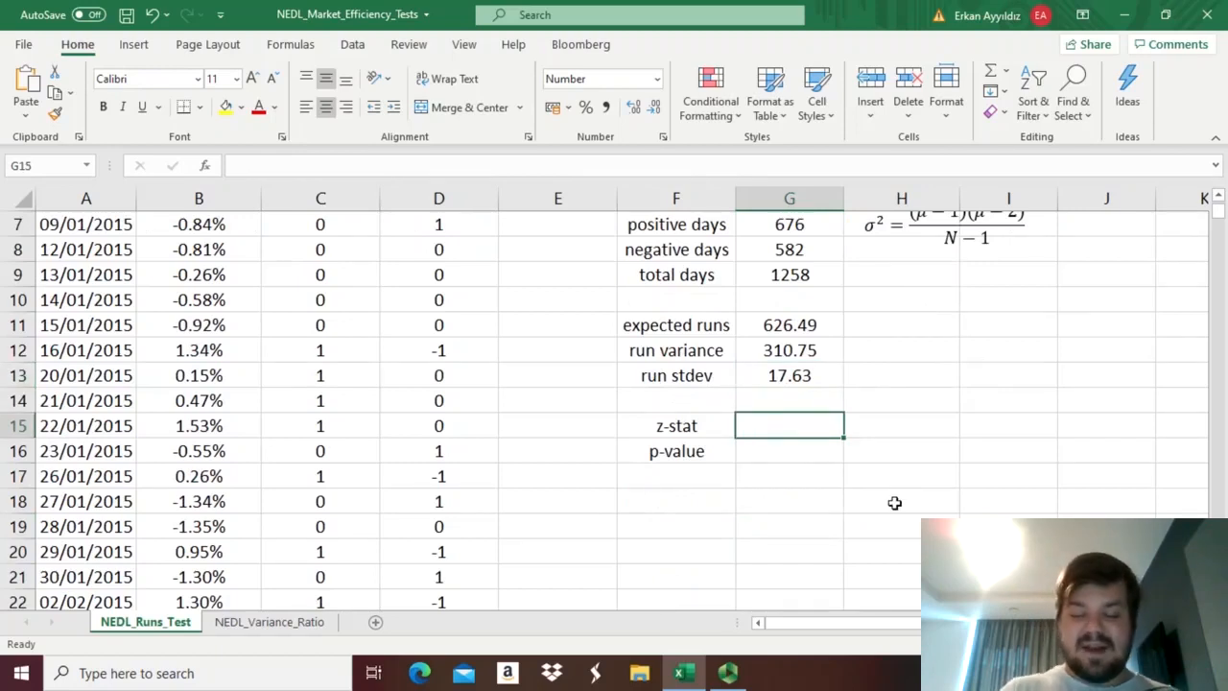
pyautogui.write('=*')
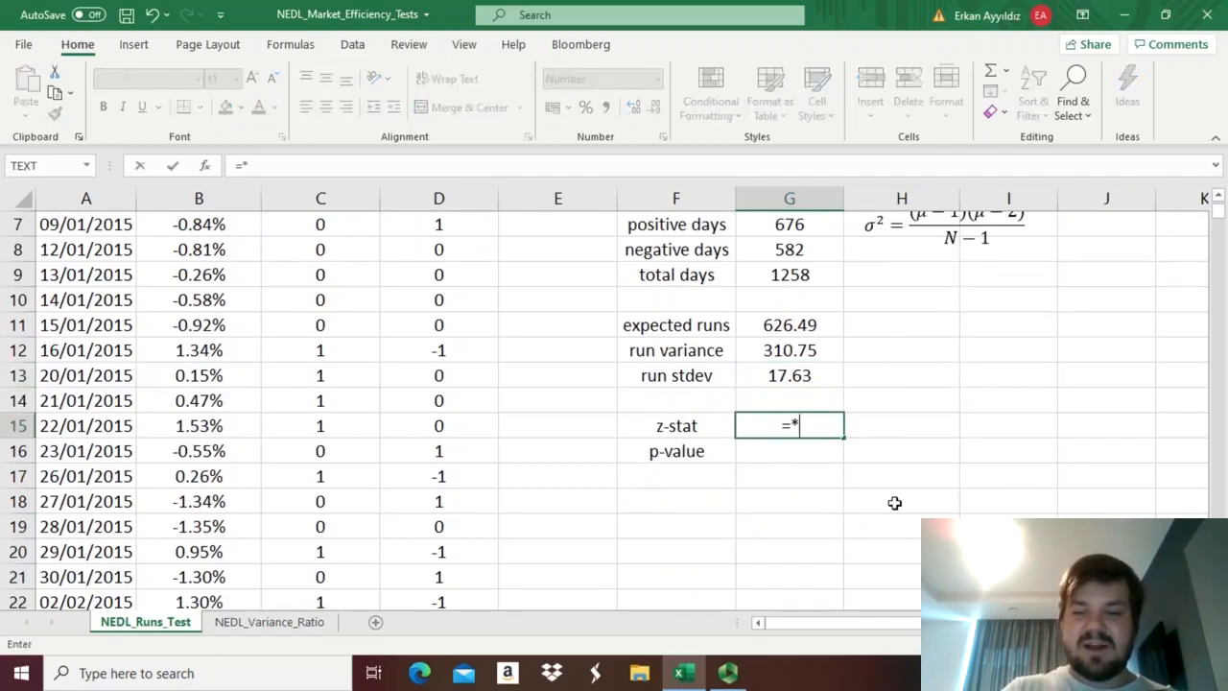
pyautogui.press('BackSpace')
pyautogui.press('BackSpace')
pyautogui.write('=')
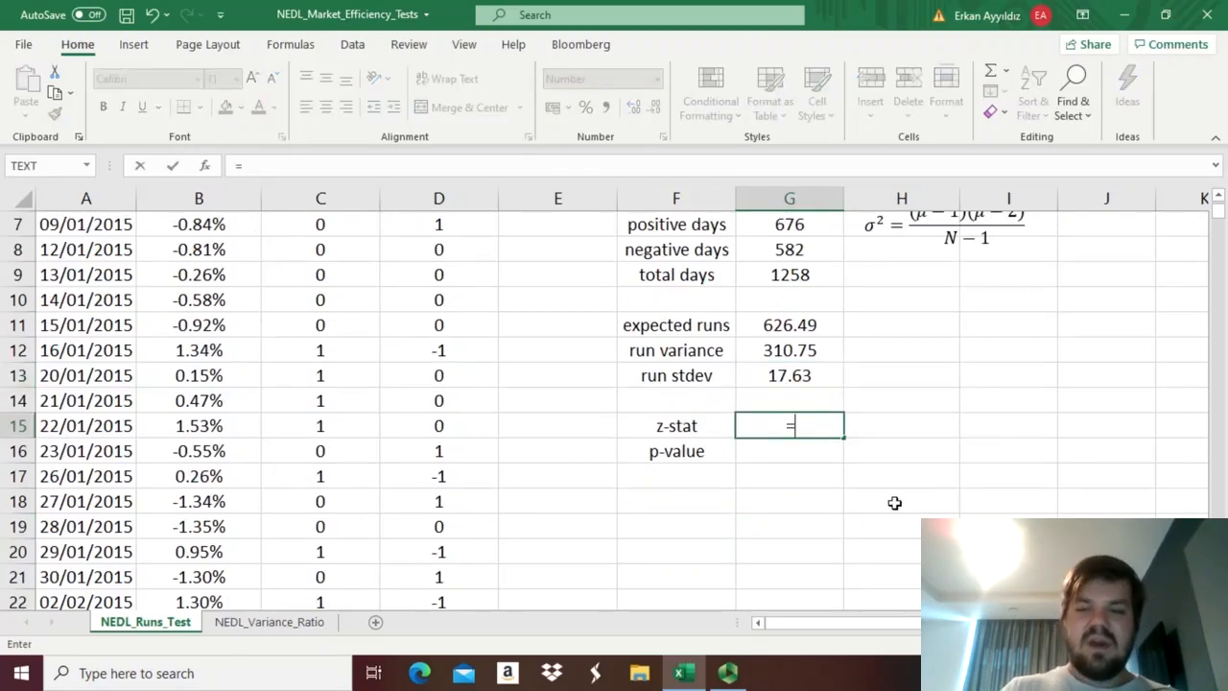
pyautogui.write('(')
pyautogui.scroll(2, 829, 451)
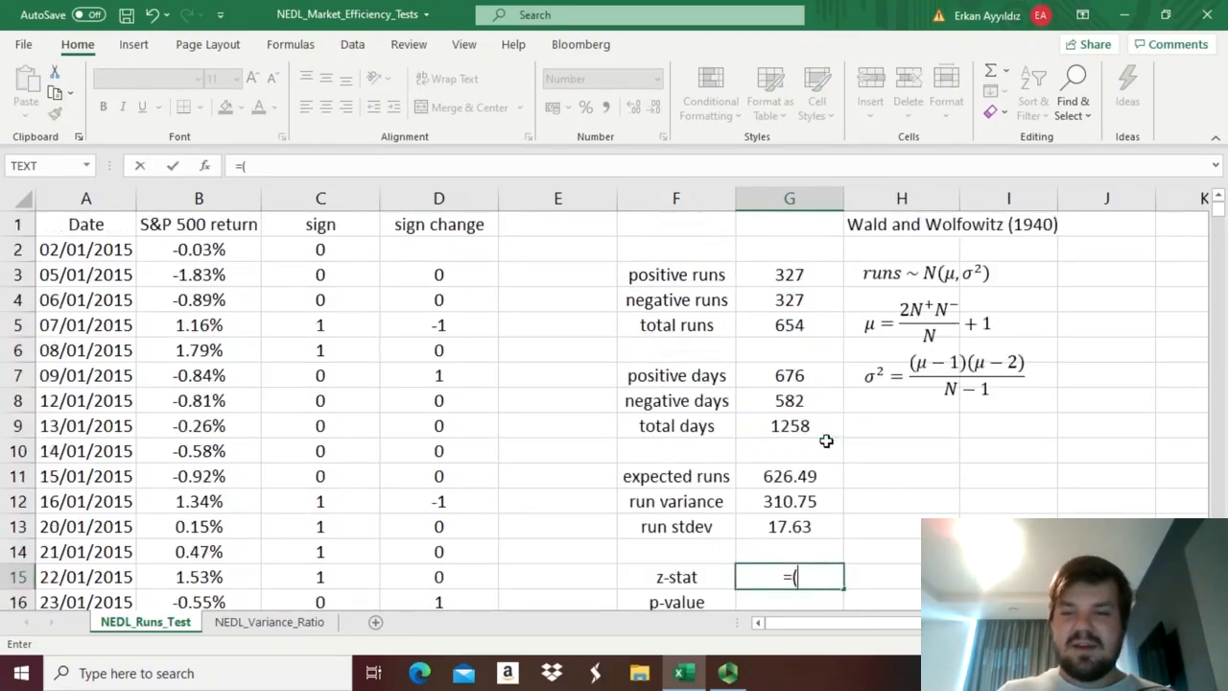
pyautogui.click(800, 329)
pyautogui.write('-')
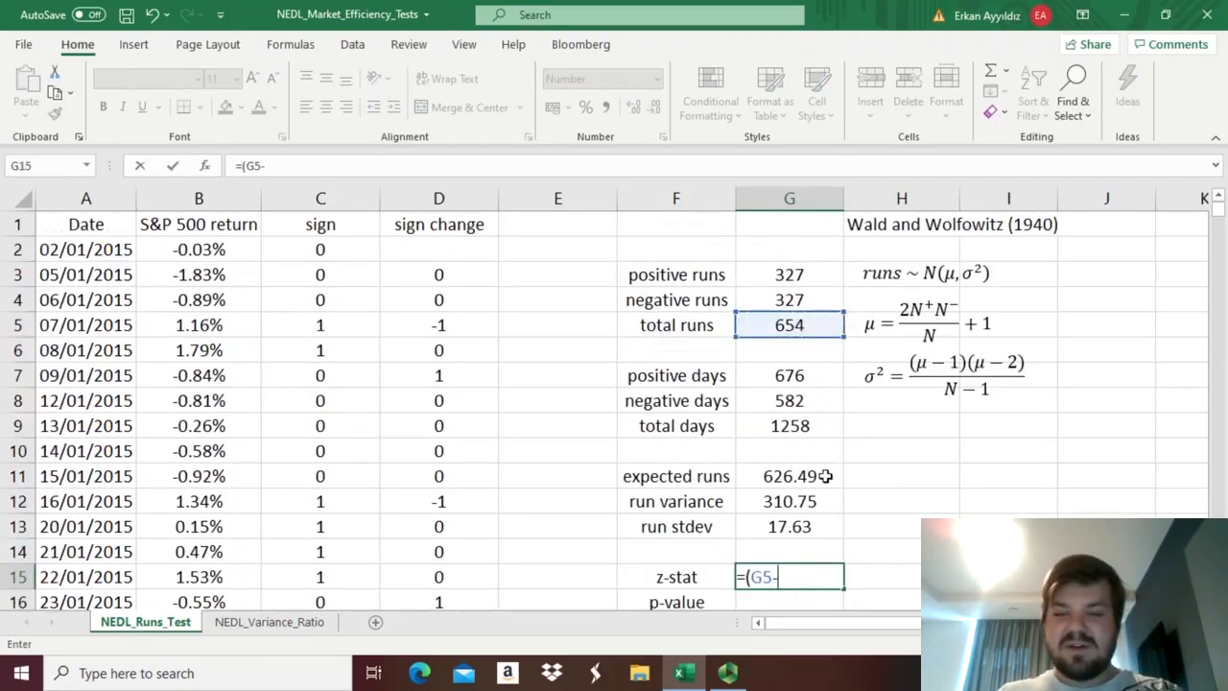
pyautogui.click(824, 475)
pyautogui.write(')/')
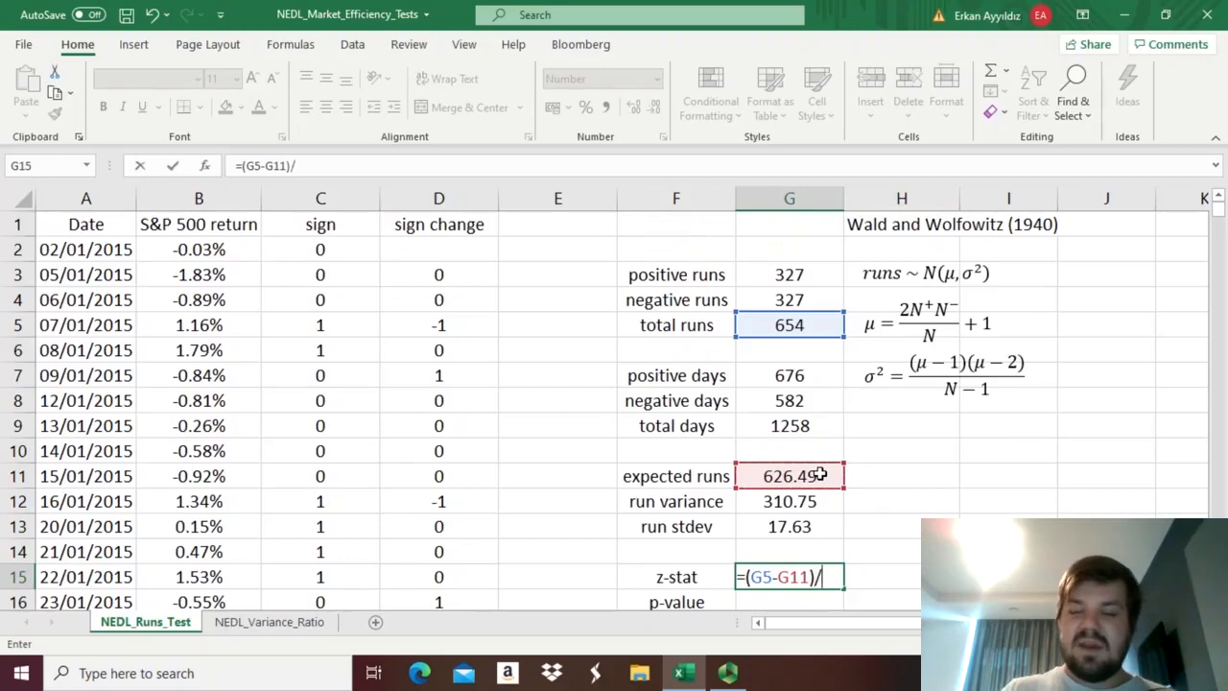
pyautogui.scroll(-3, 820, 475)
pyautogui.click(792, 299)
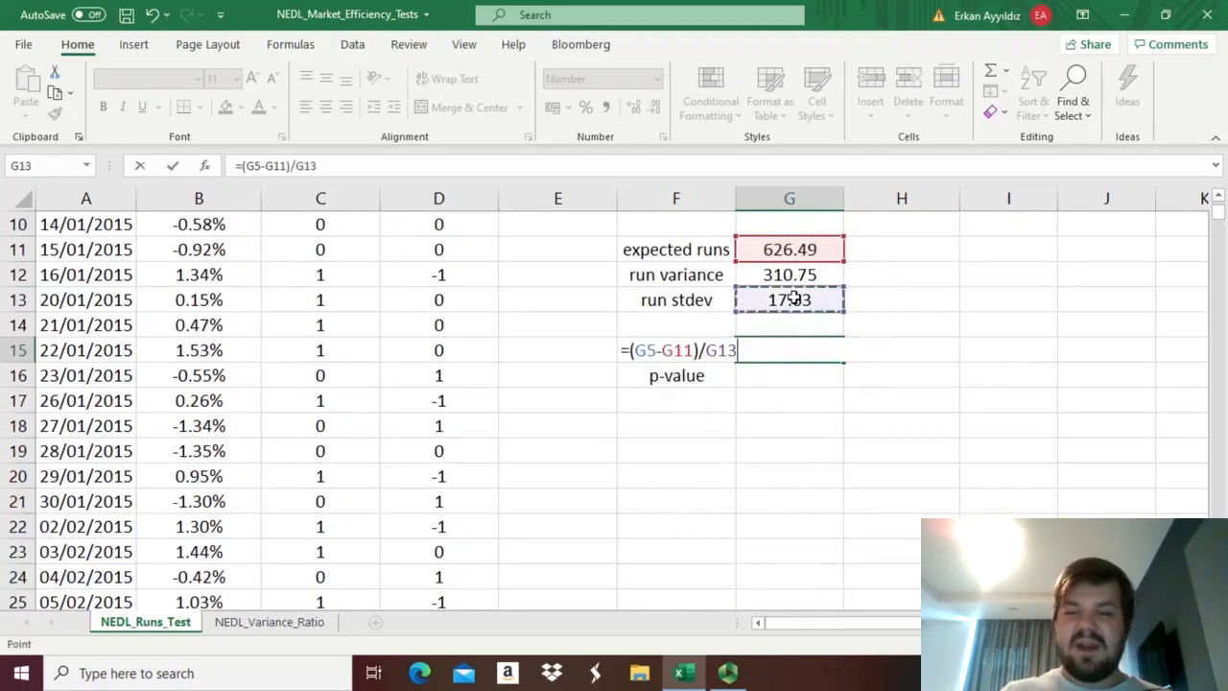
pyautogui.press('Return')
pyautogui.press('Up')
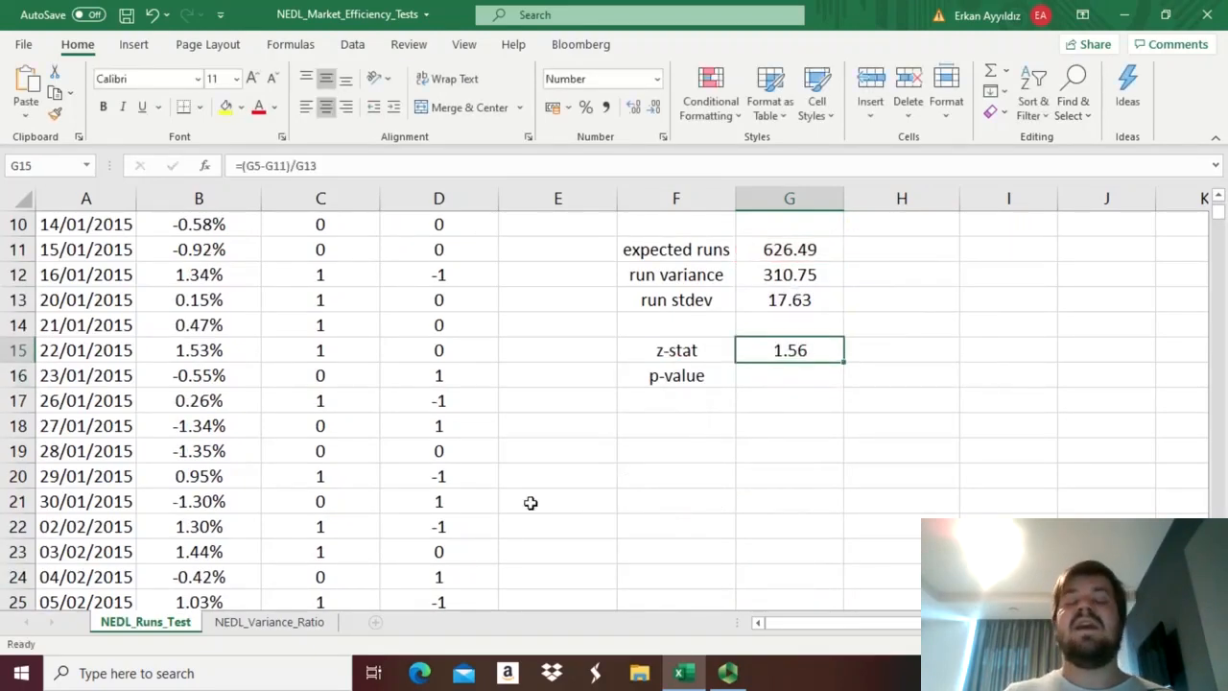
# - Compare the total runs in G5 with the expected runs in G11, and check the z-stat in G15
pyautogui.scroll(3, 753, 468)
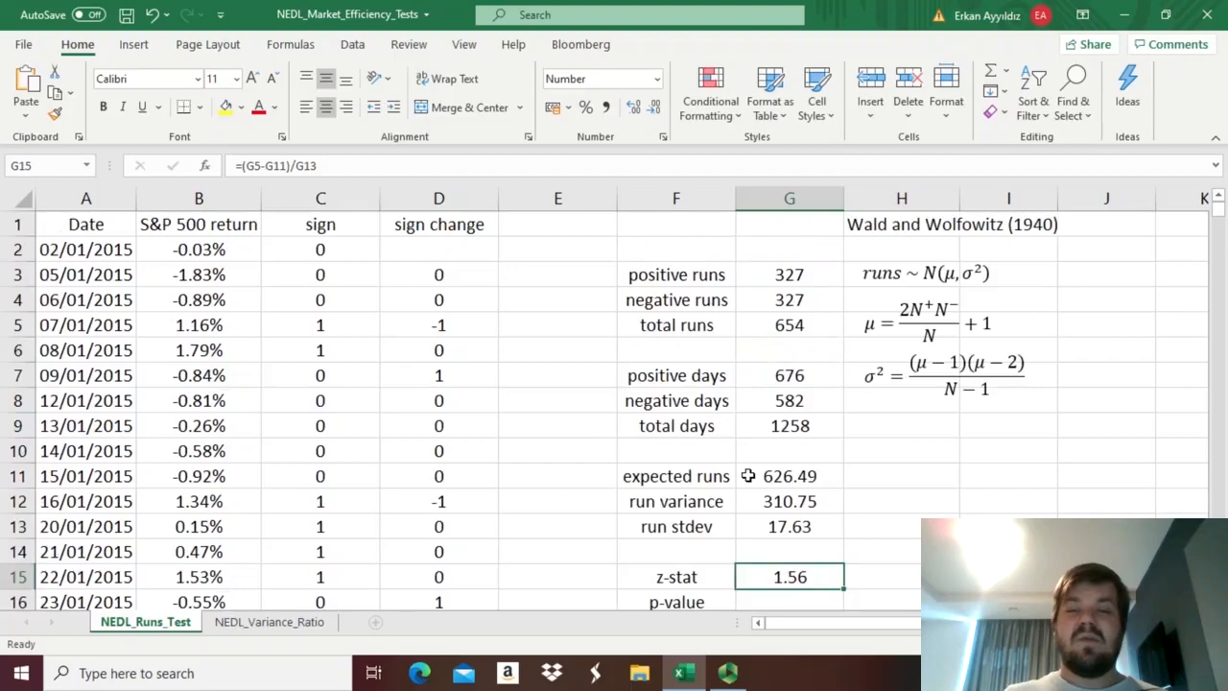
pyautogui.click(771, 325)
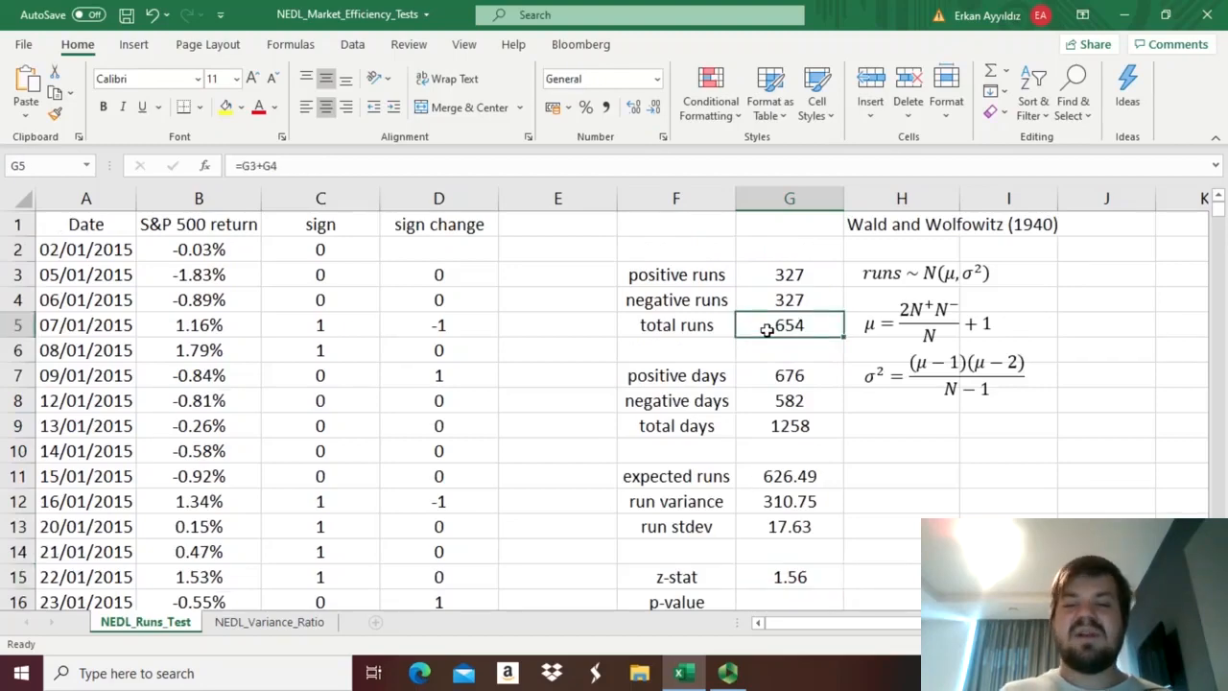
pyautogui.click(768, 472)
pyautogui.scroll(-2, 1141, 480)
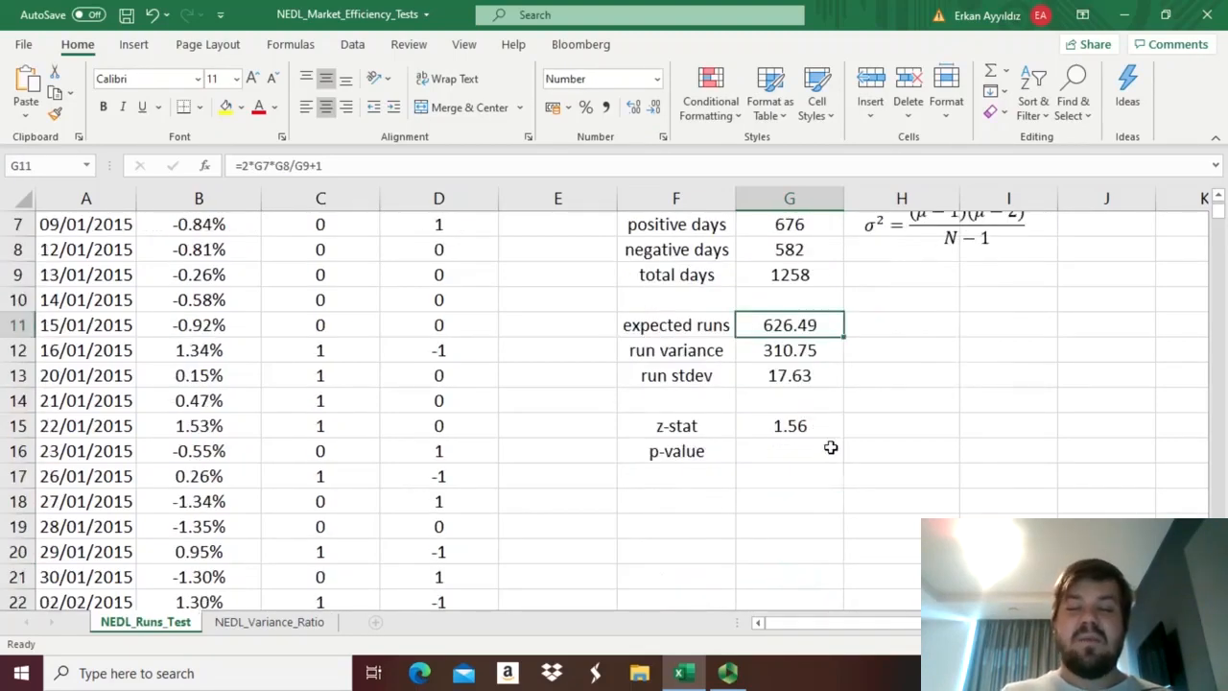
pyautogui.click(796, 431)
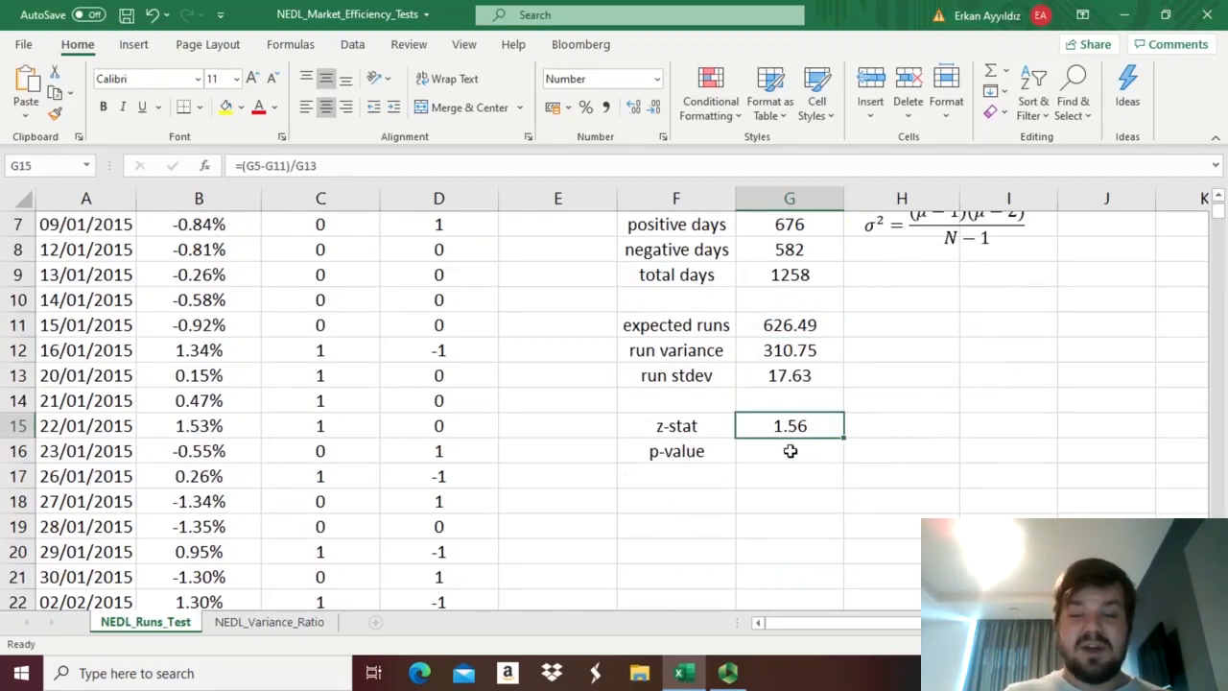
# - Calculate the p-value in G16 from the z-stat with =1 - NORM.S.DIST(G15,1)
pyautogui.click(789, 451)
pyautogui.scroll(-2, 835, 468)
pyautogui.write('=')
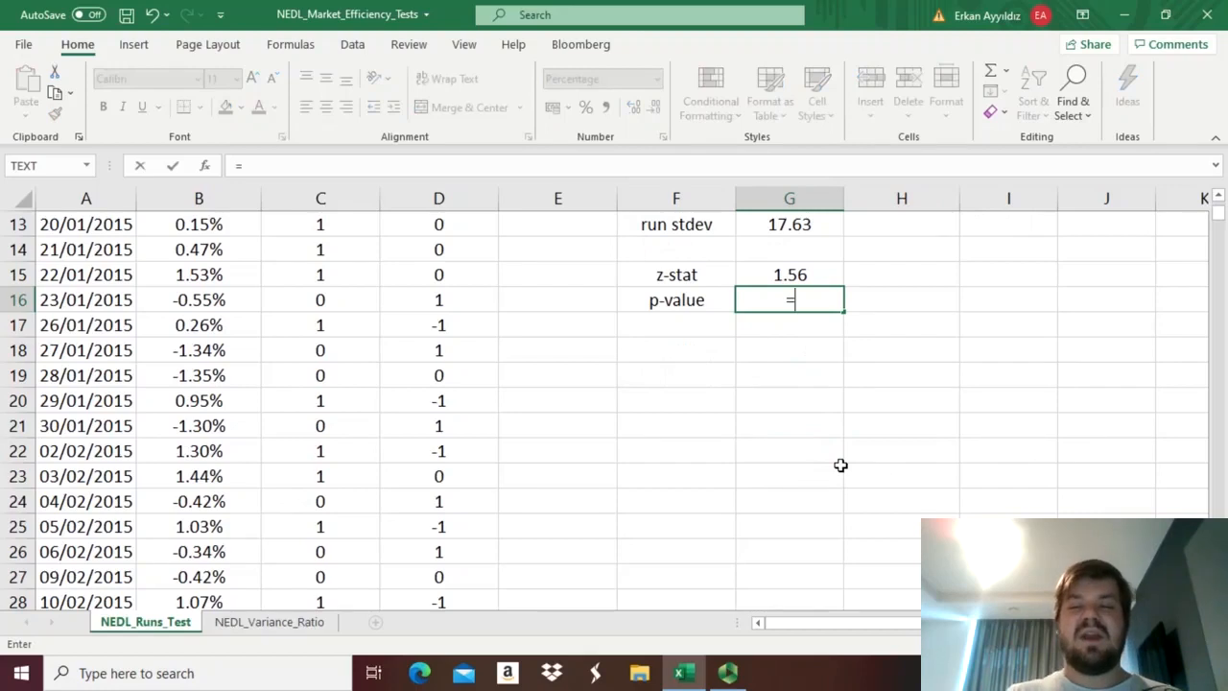
pyautogui.write('1 - NORM')
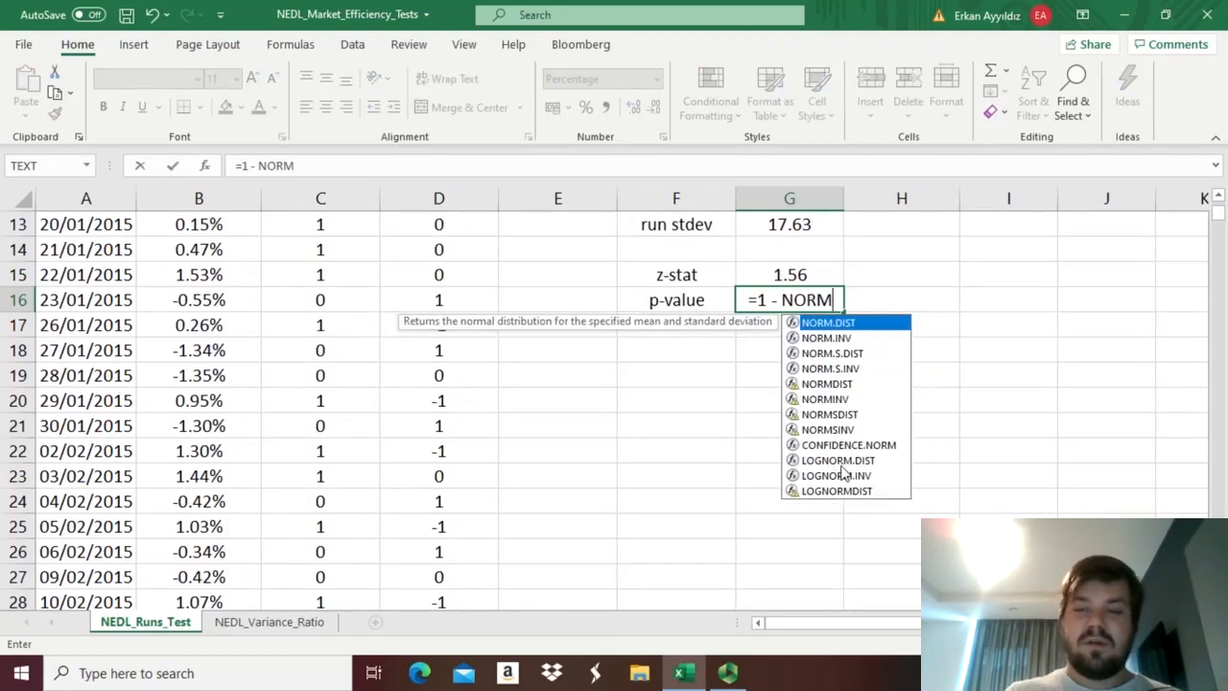
pyautogui.doubleClick(849, 352)
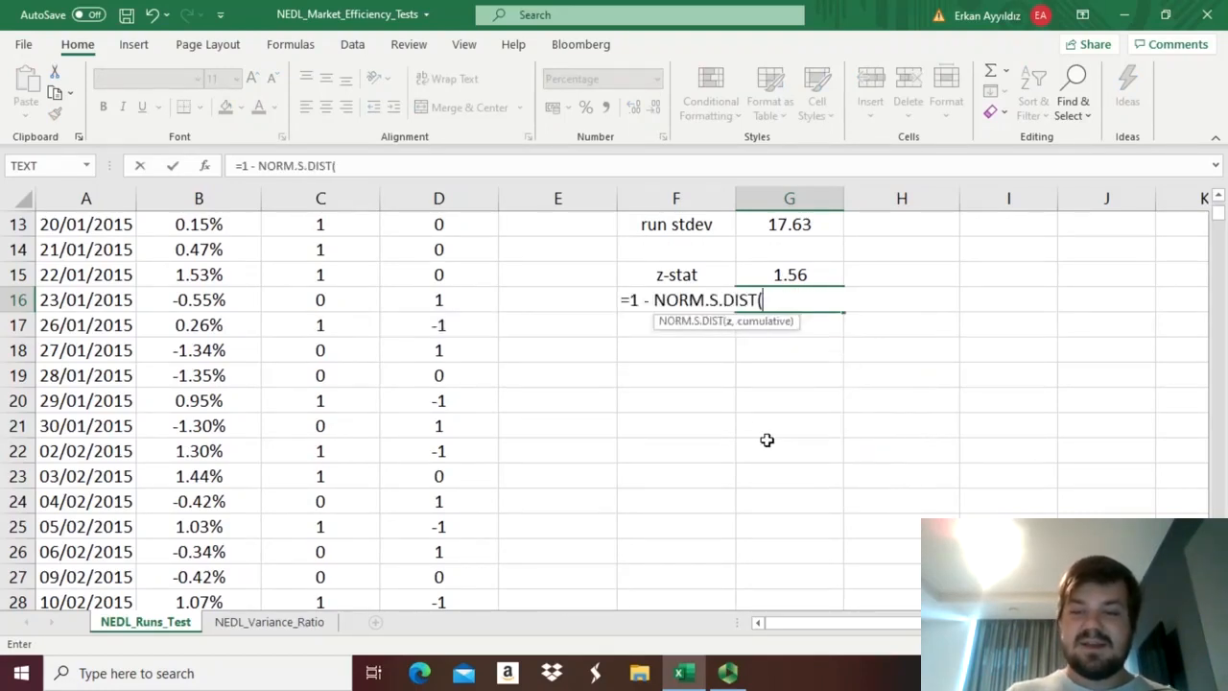
pyautogui.click(793, 276)
pyautogui.write(',1)')
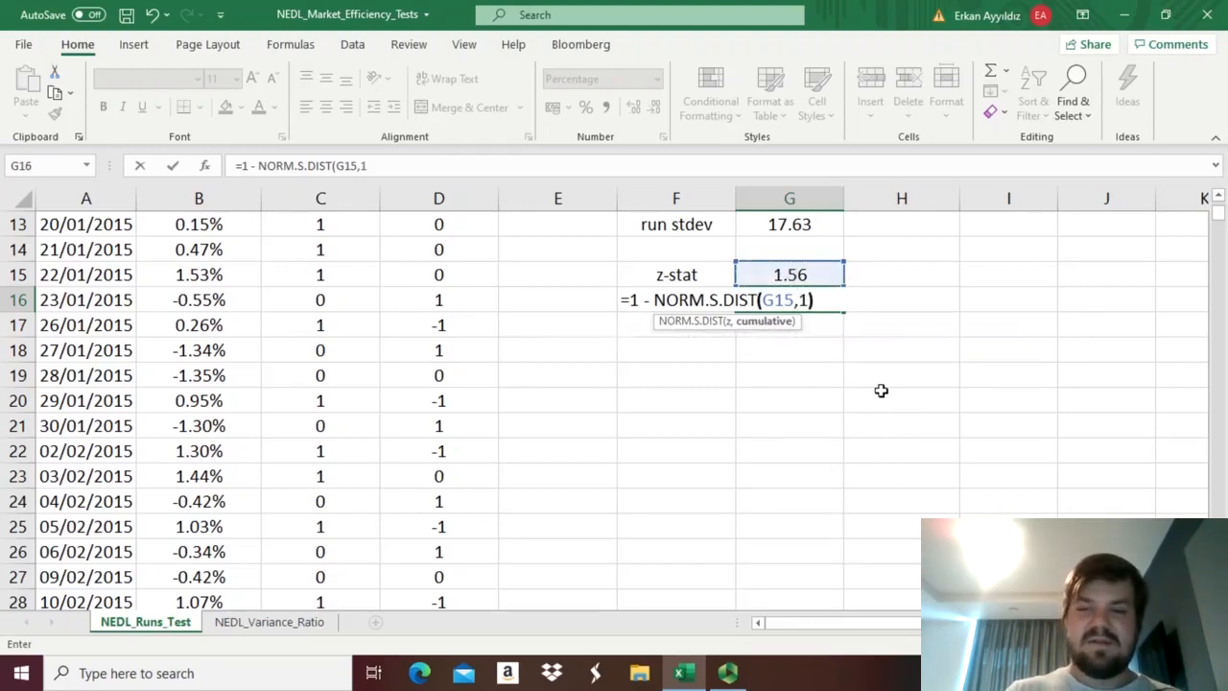
pyautogui.press('Return')
pyautogui.press('Up')
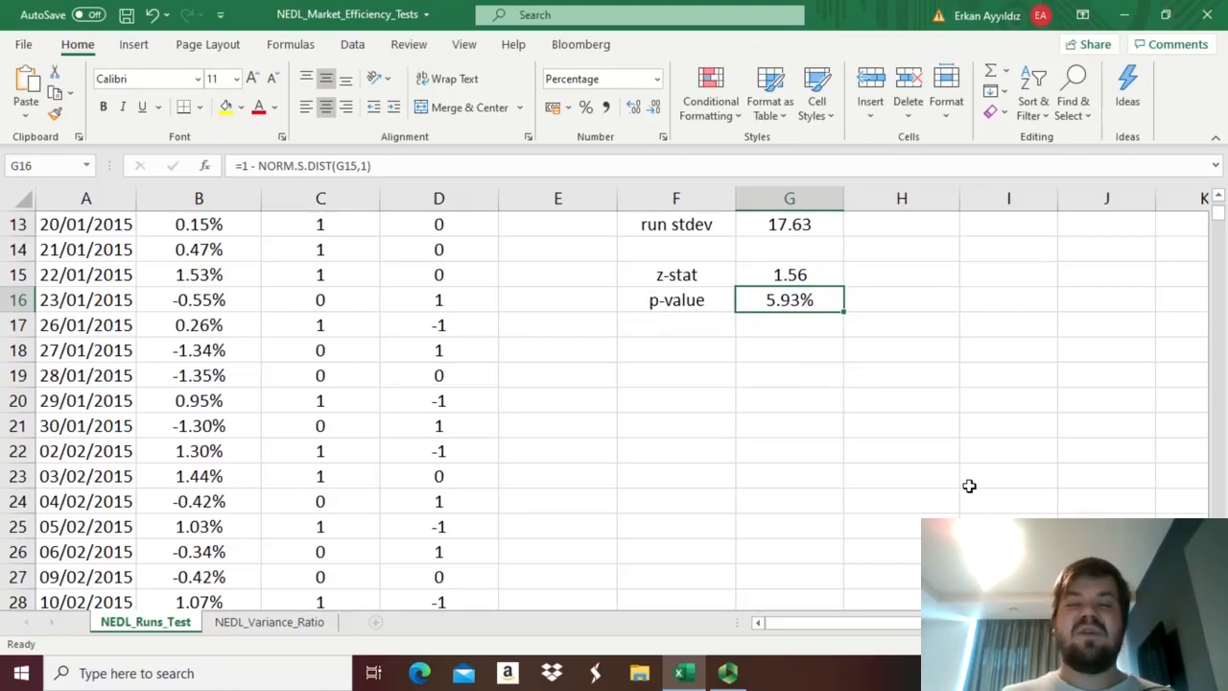
# - Review the total runs in G5 against the p-value in G16
pyautogui.scroll(4, 973, 493)
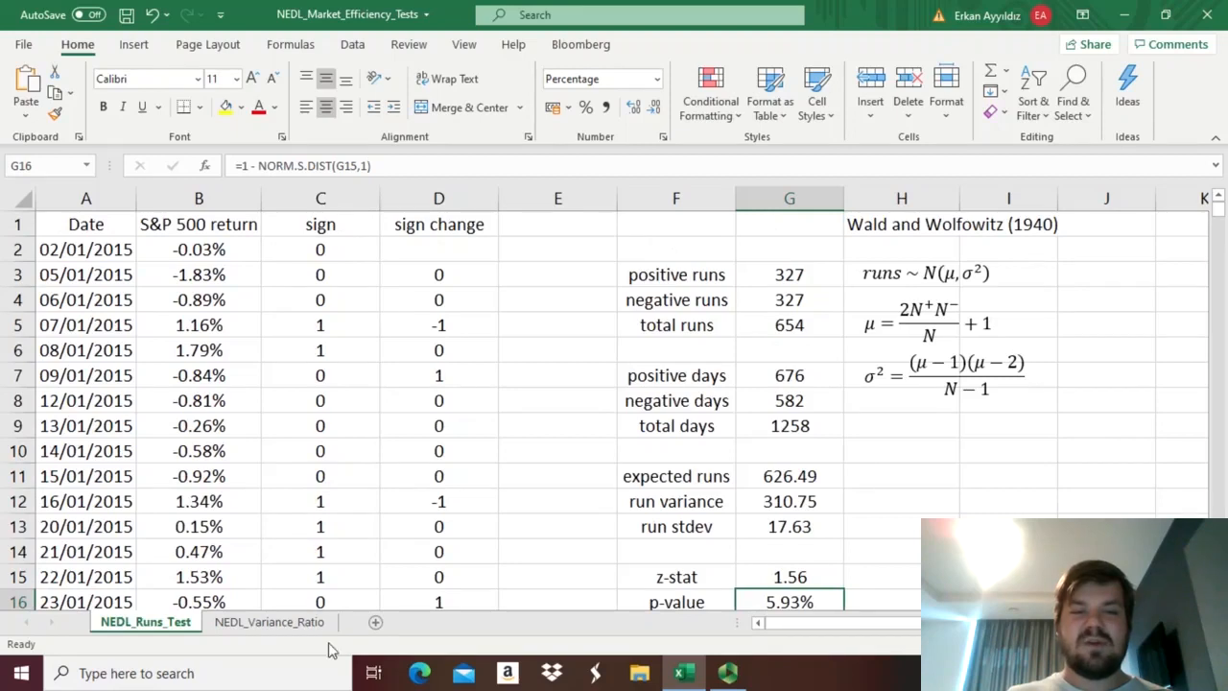
pyautogui.click(817, 327)
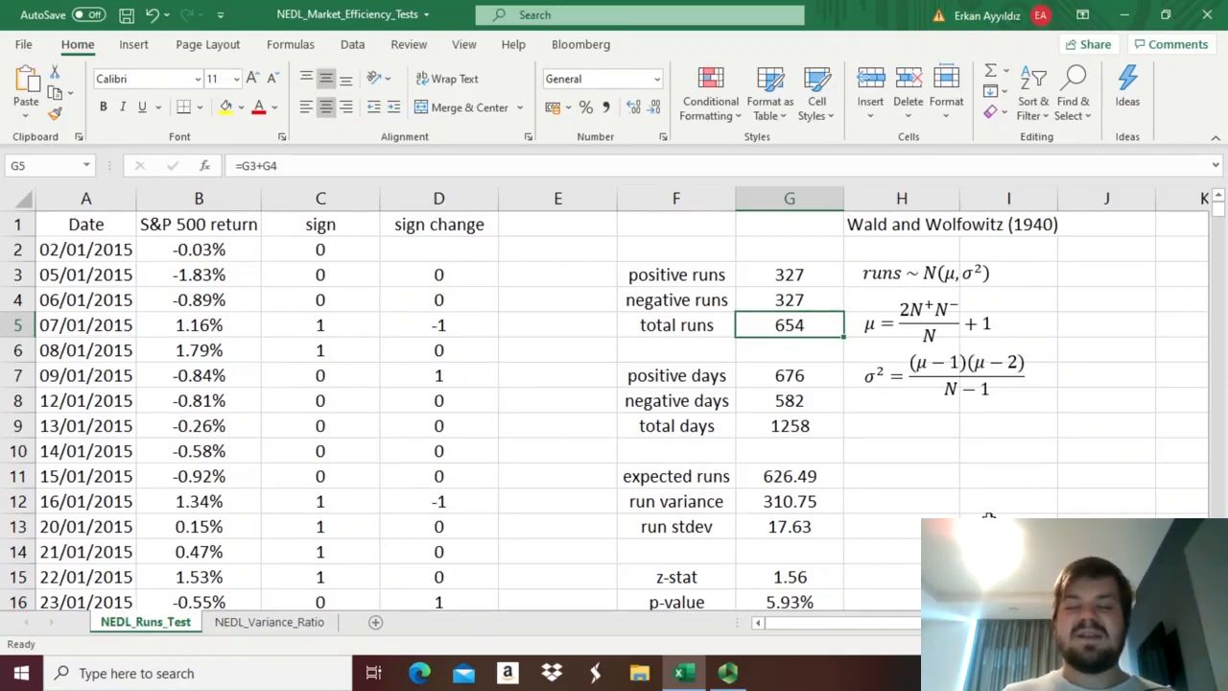
pyautogui.scroll(-1, 803, 537)
pyautogui.click(769, 523)
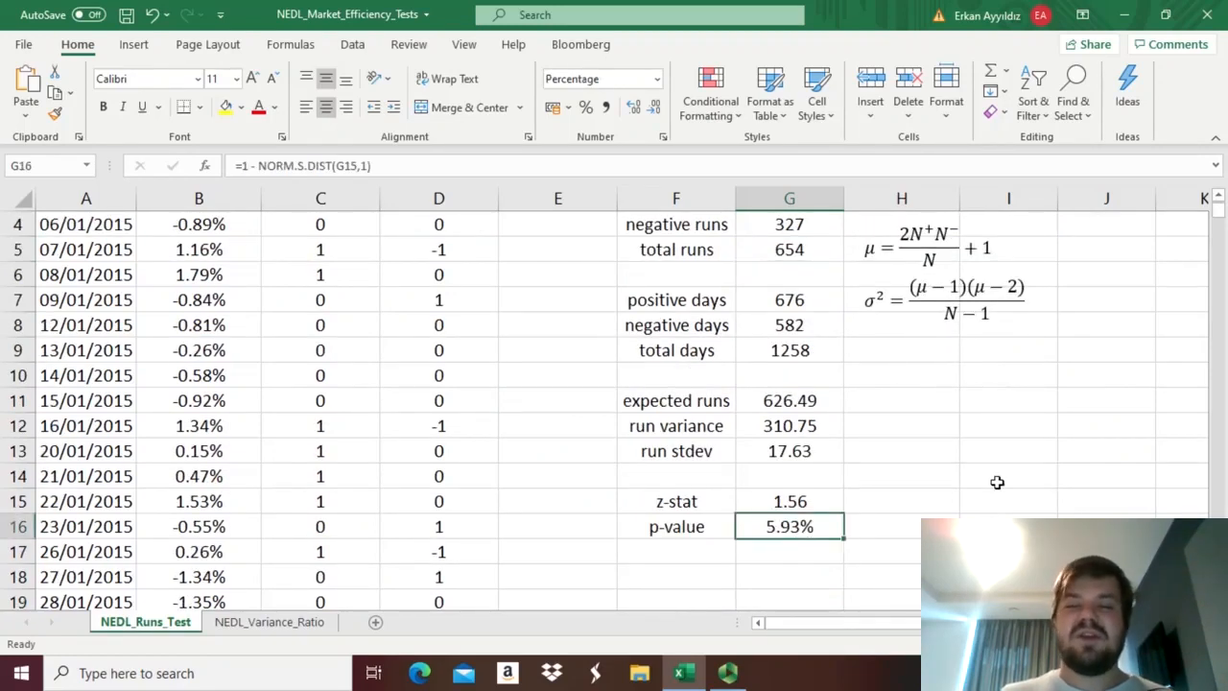